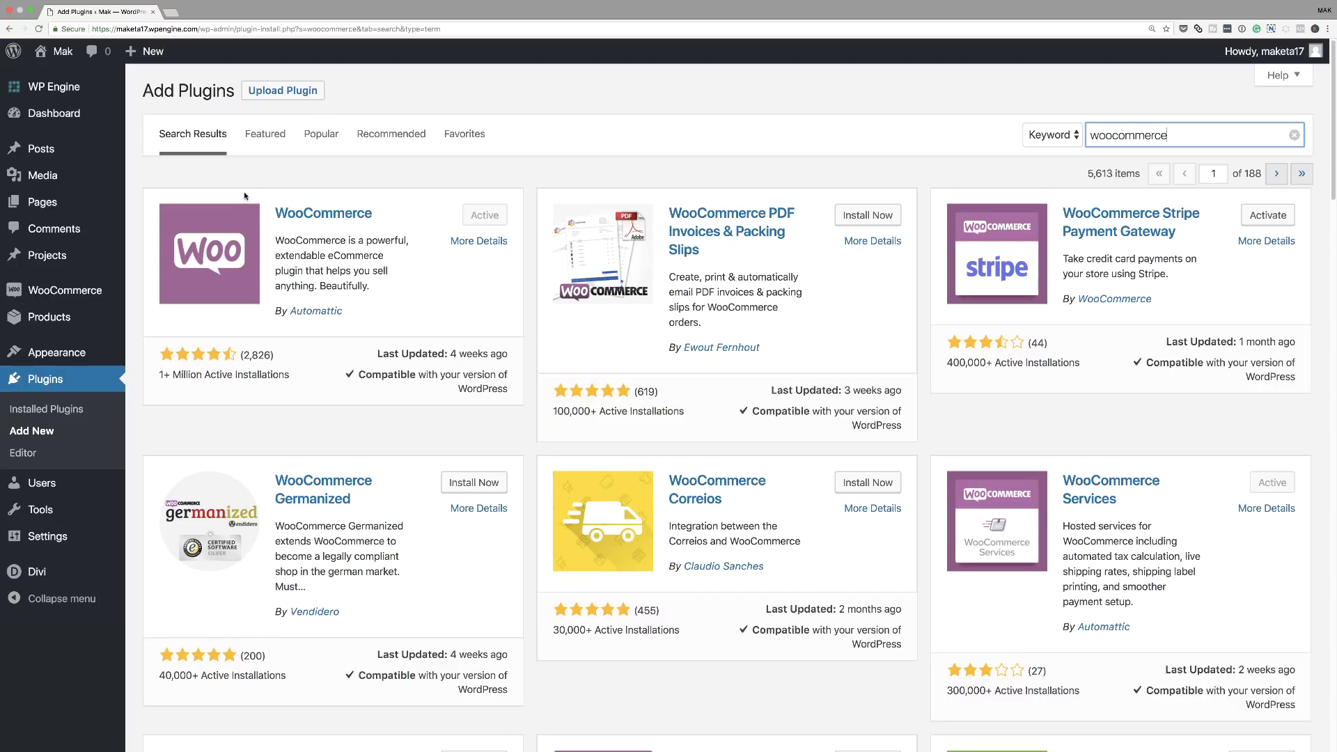
Open the Divi theme options and check which post types have the Divi Builder enabled.
mouse_move(97, 567)
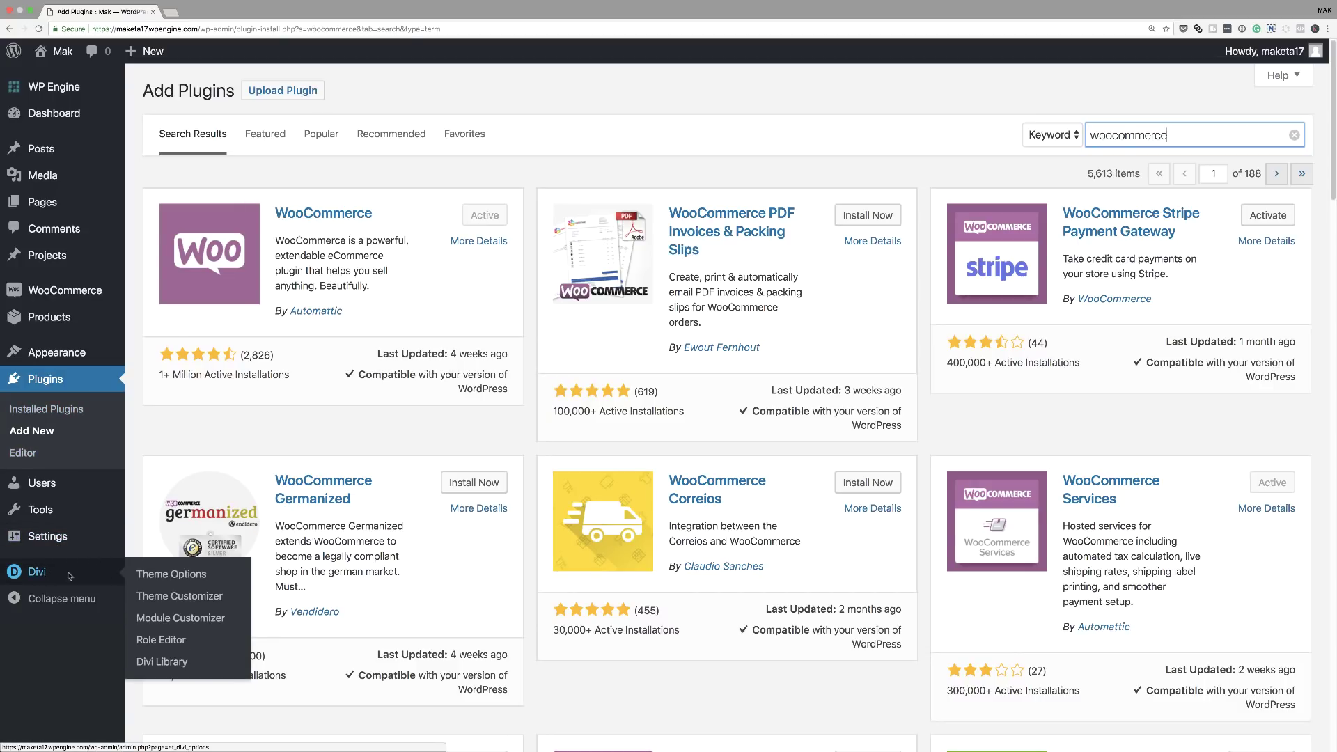
left_click(162, 578)
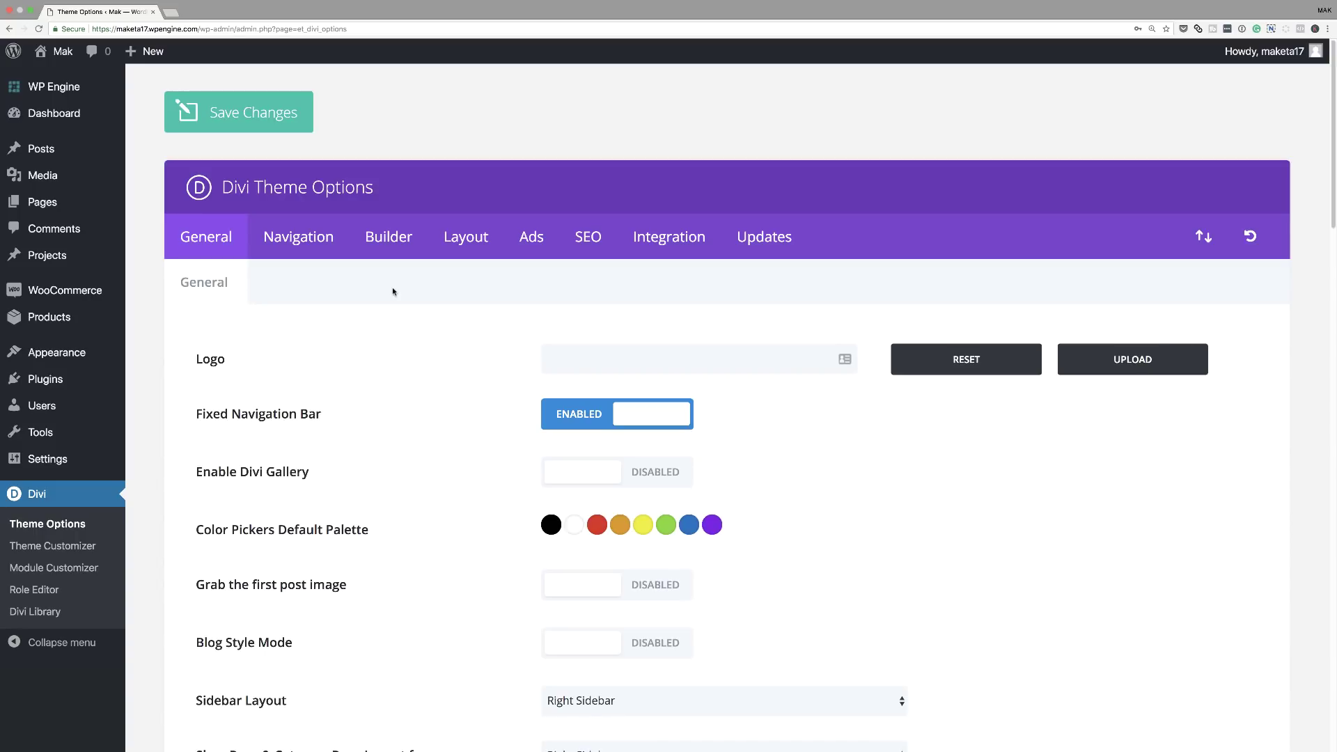
left_click(385, 238)
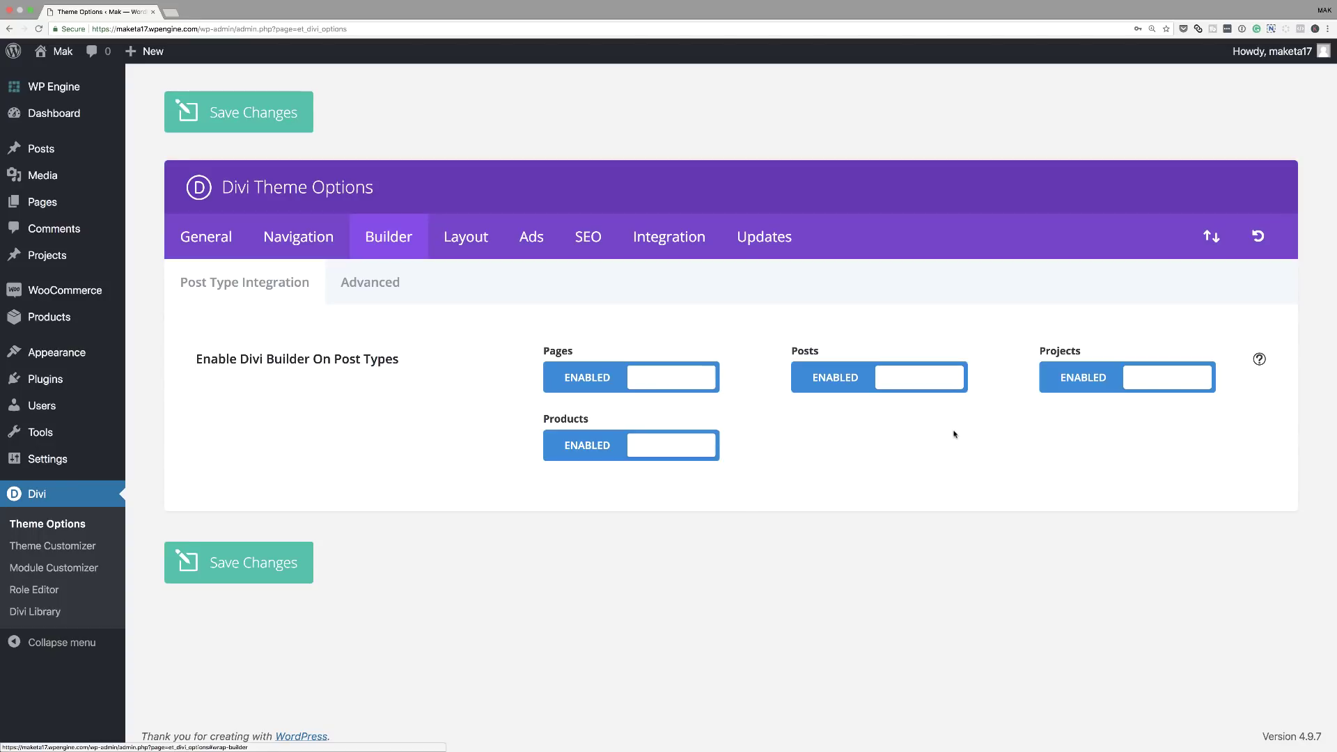
Try disabling the Divi Builder for Posts and switch it back on.
left_click(852, 379)
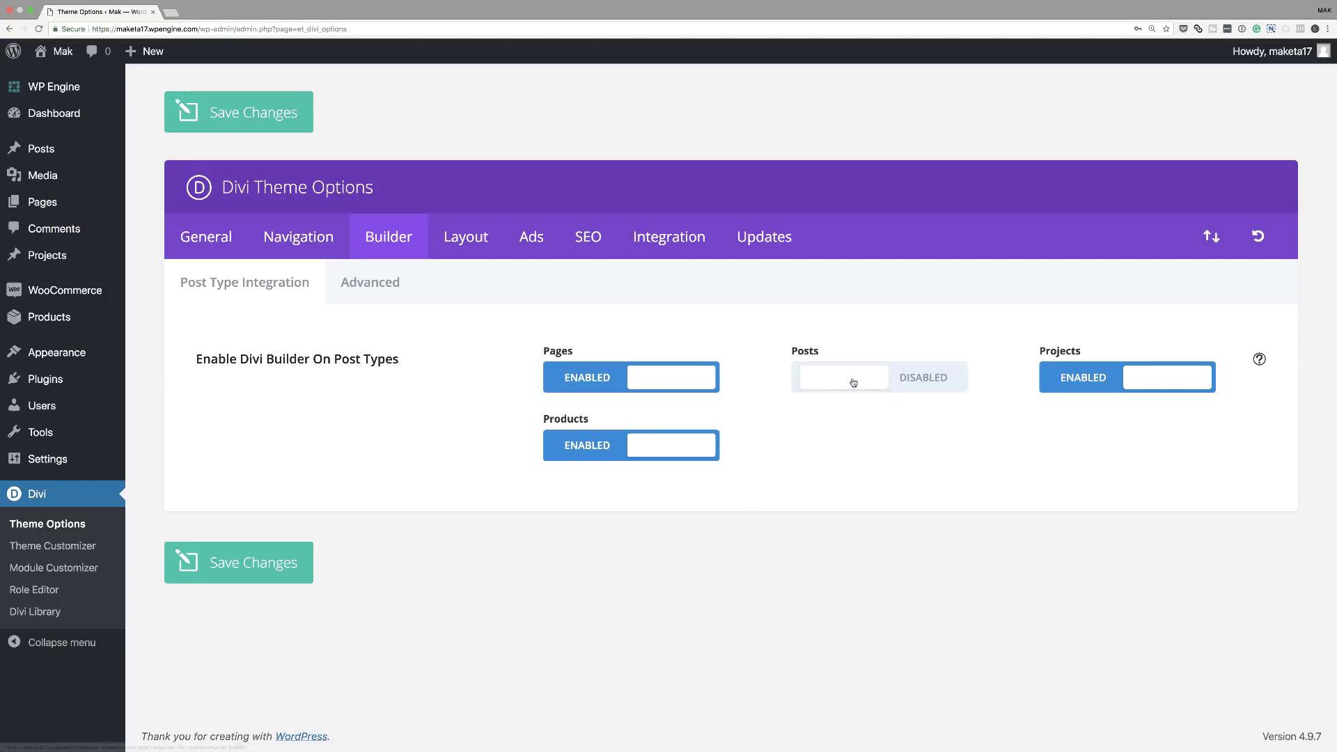
left_click(910, 383)
left_click(838, 379)
left_click(850, 380)
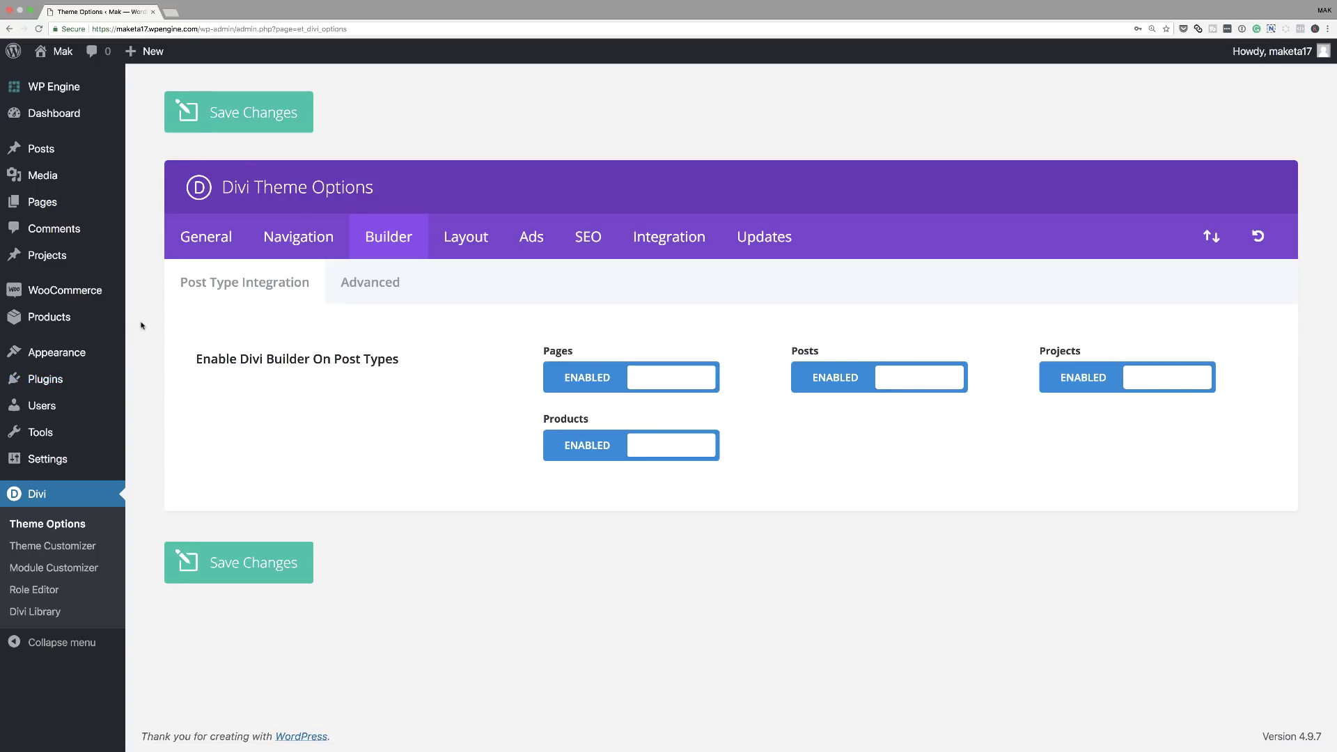
Start a new WooCommerce product and title it "Product three".
mouse_move(50, 319)
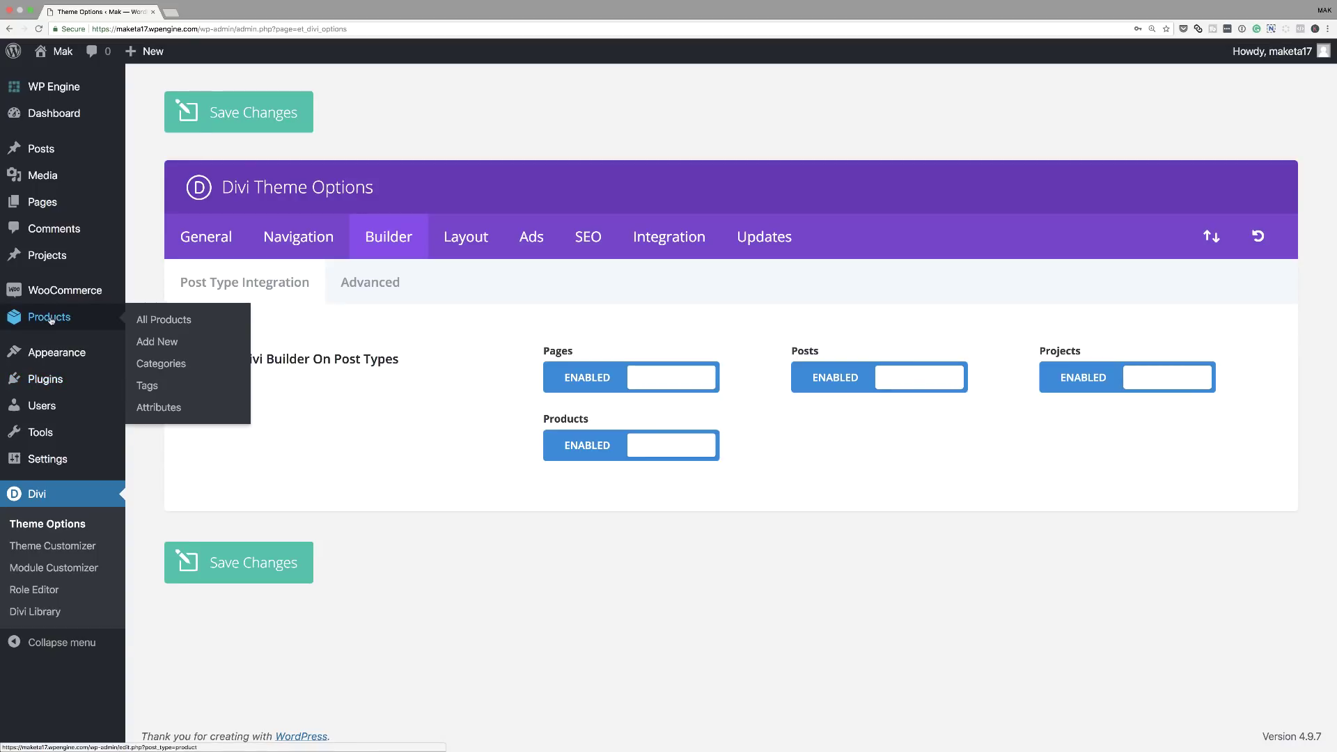
left_click(167, 342)
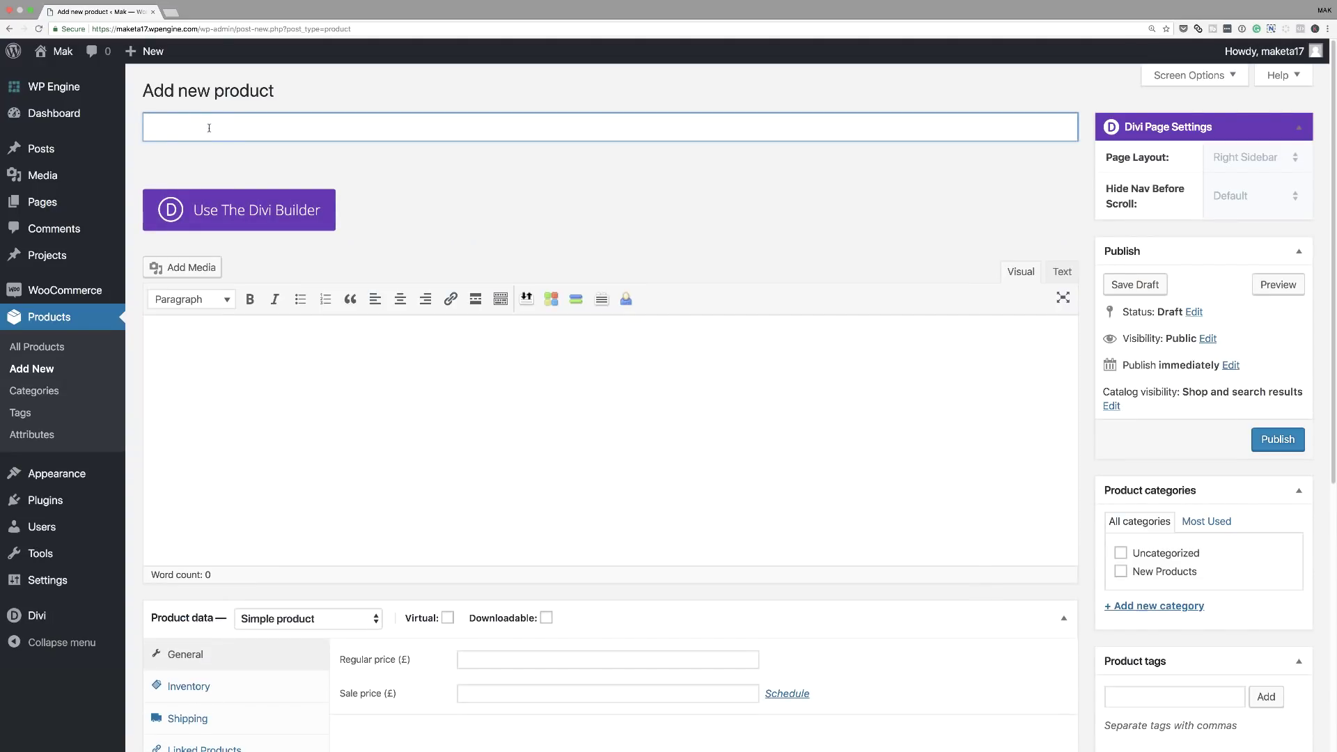
type("Product three")
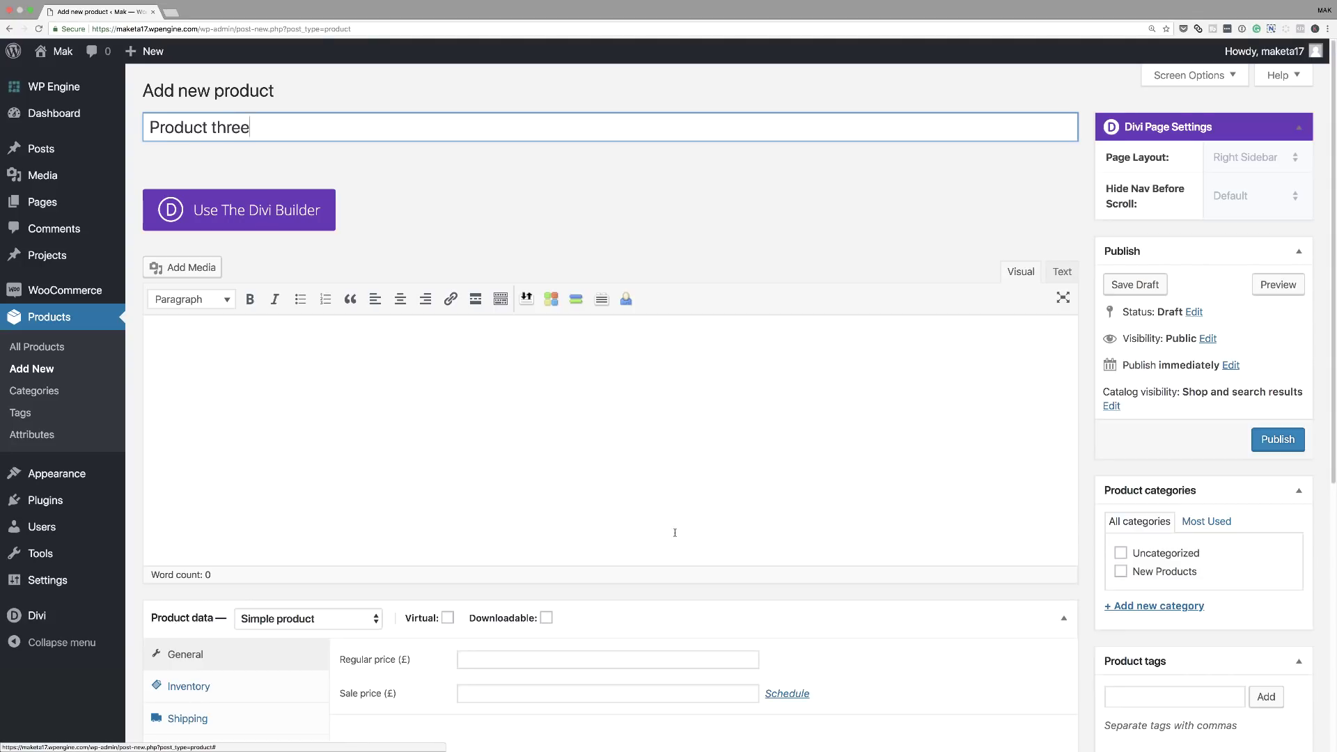
Set the product's regular price to £399 and its sale price to £299.
scroll(627, 557, "down", 2)
left_click(553, 583)
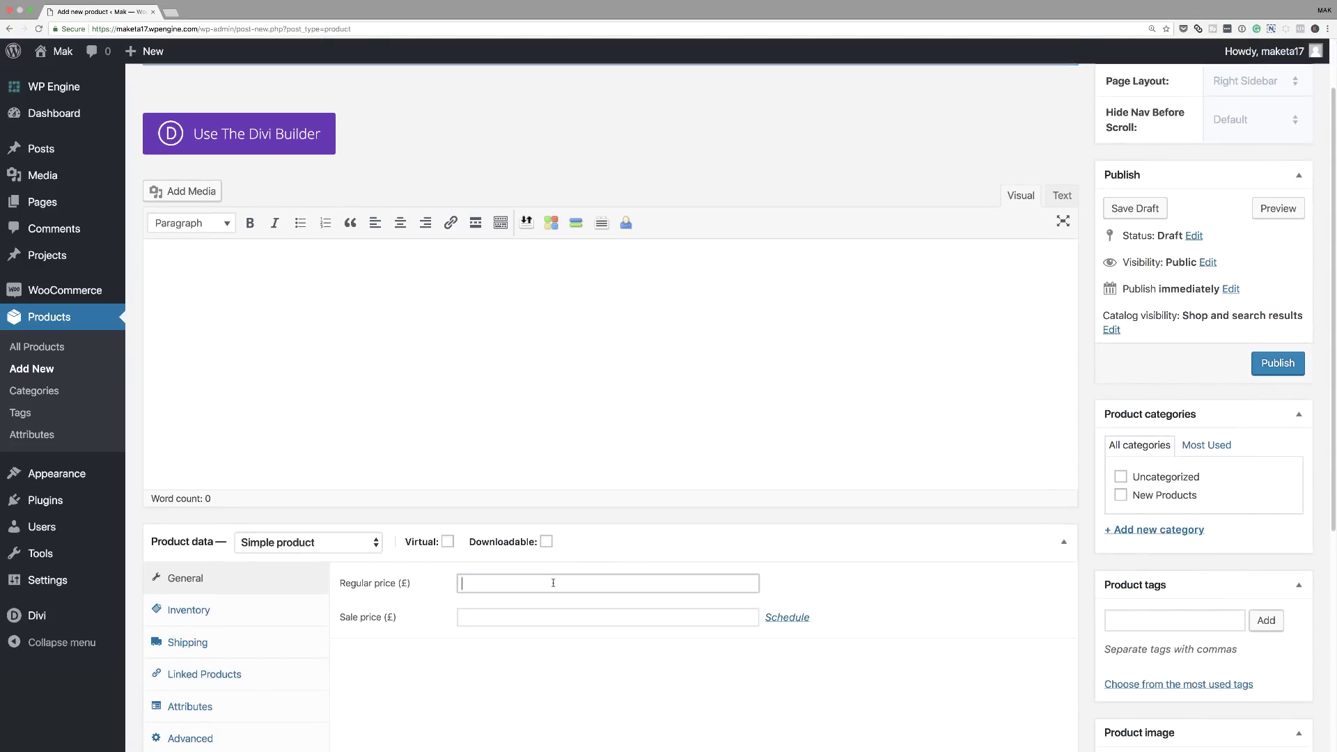
type("399")
left_click(533, 615)
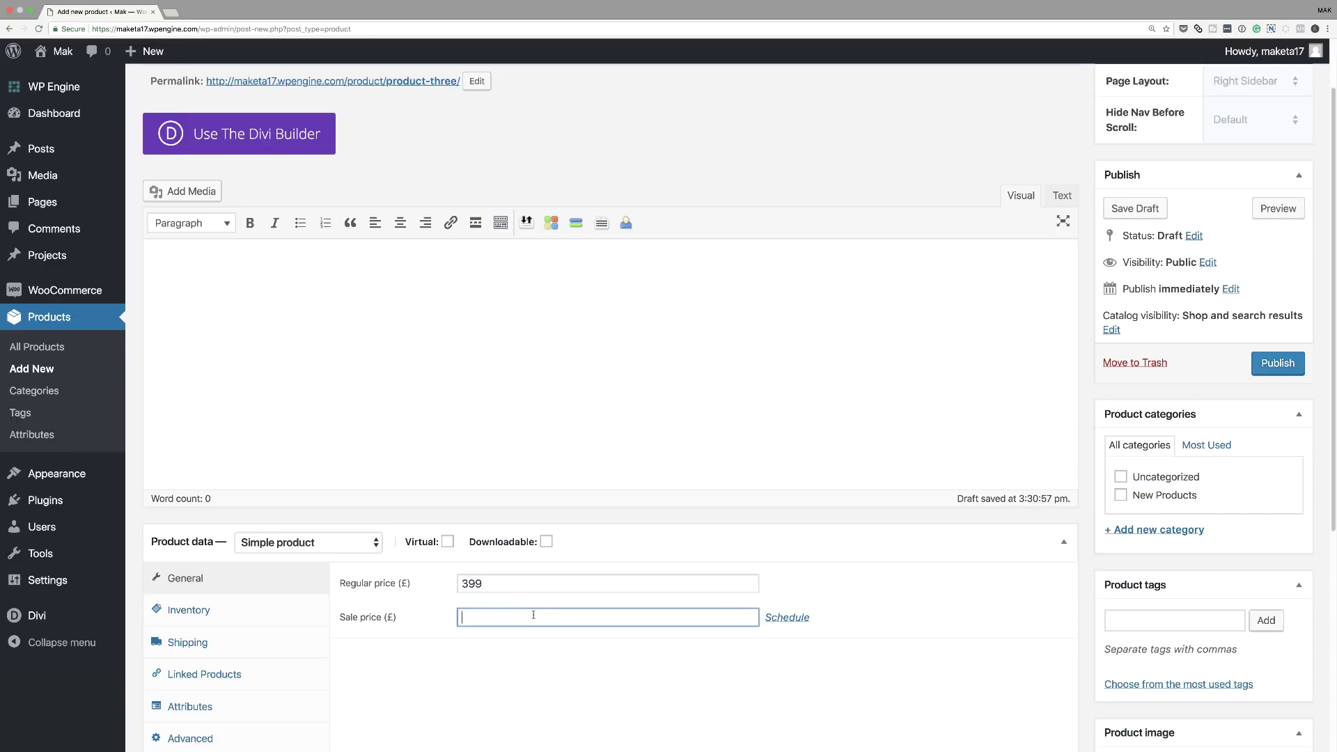
type("2099")
Set the product image to the media library photo of the watch with the blue and red bezel.
scroll(1142, 627, "down", 4)
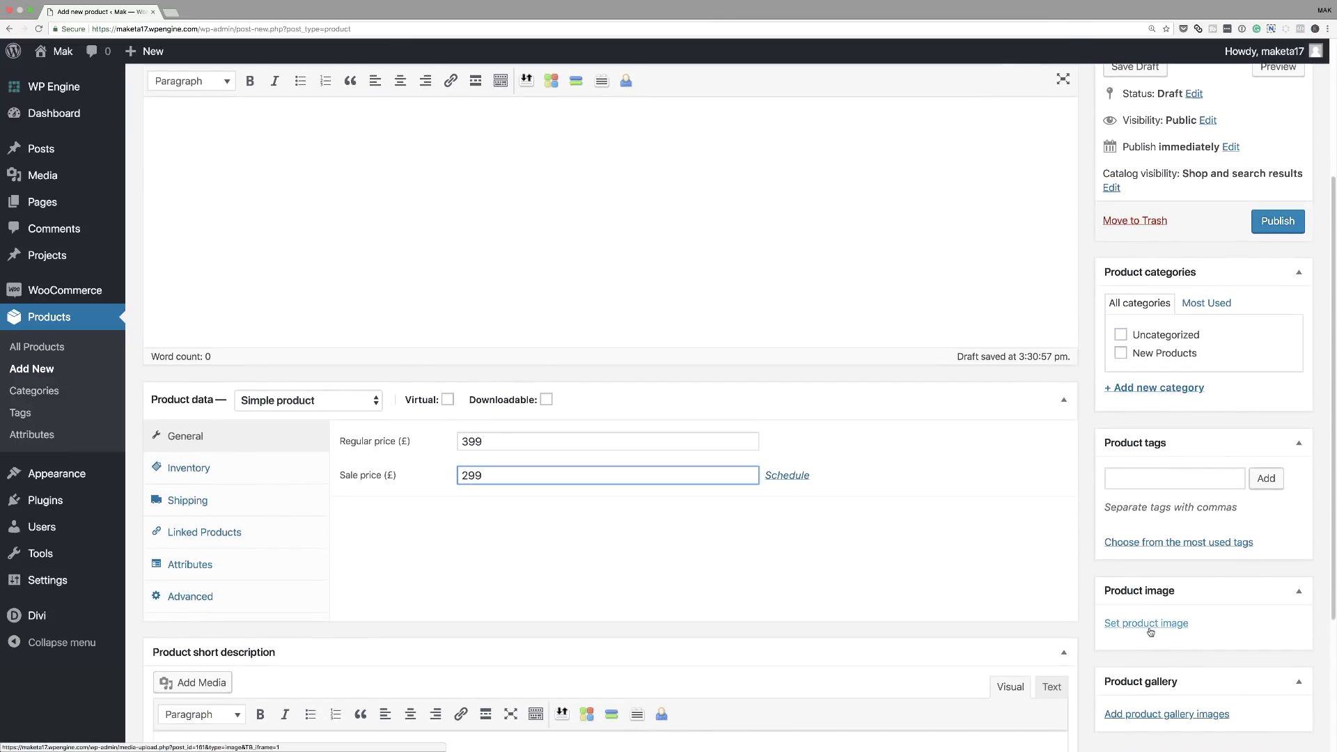
left_click(1146, 624)
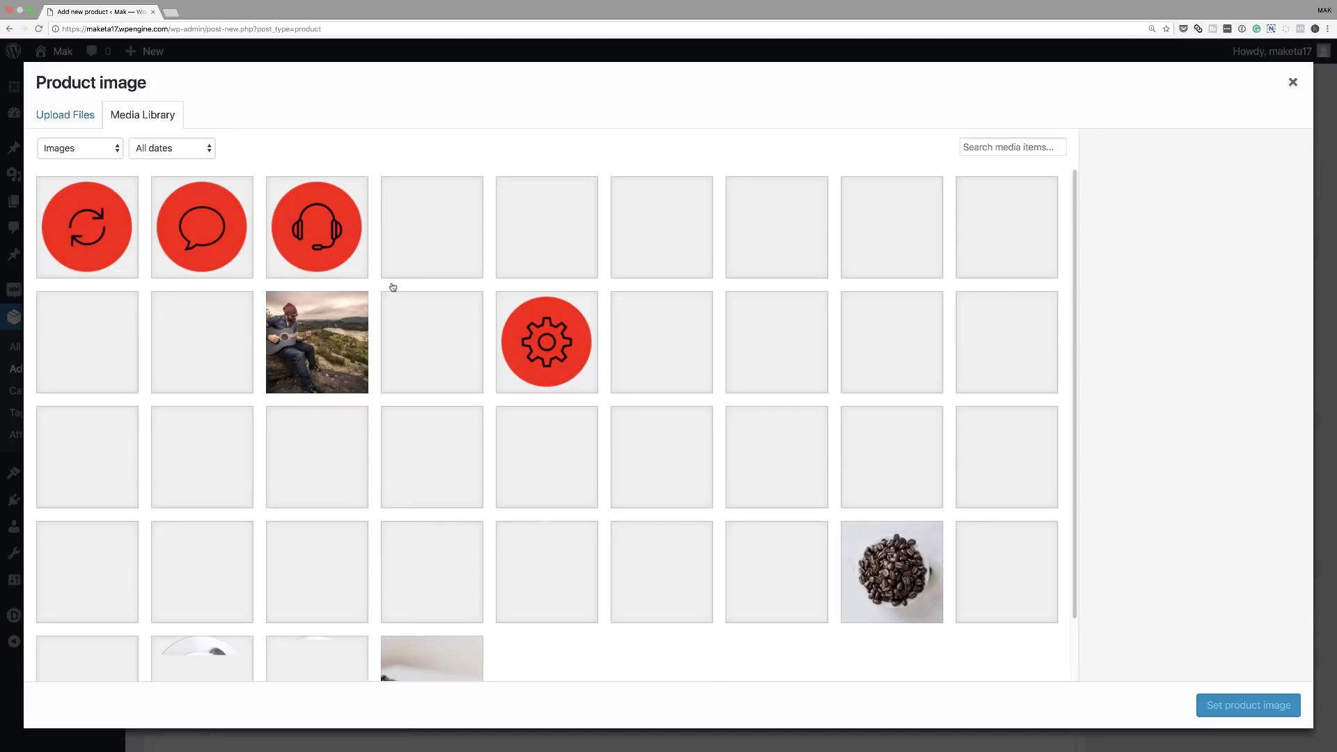
scroll(428, 376, "down", 1)
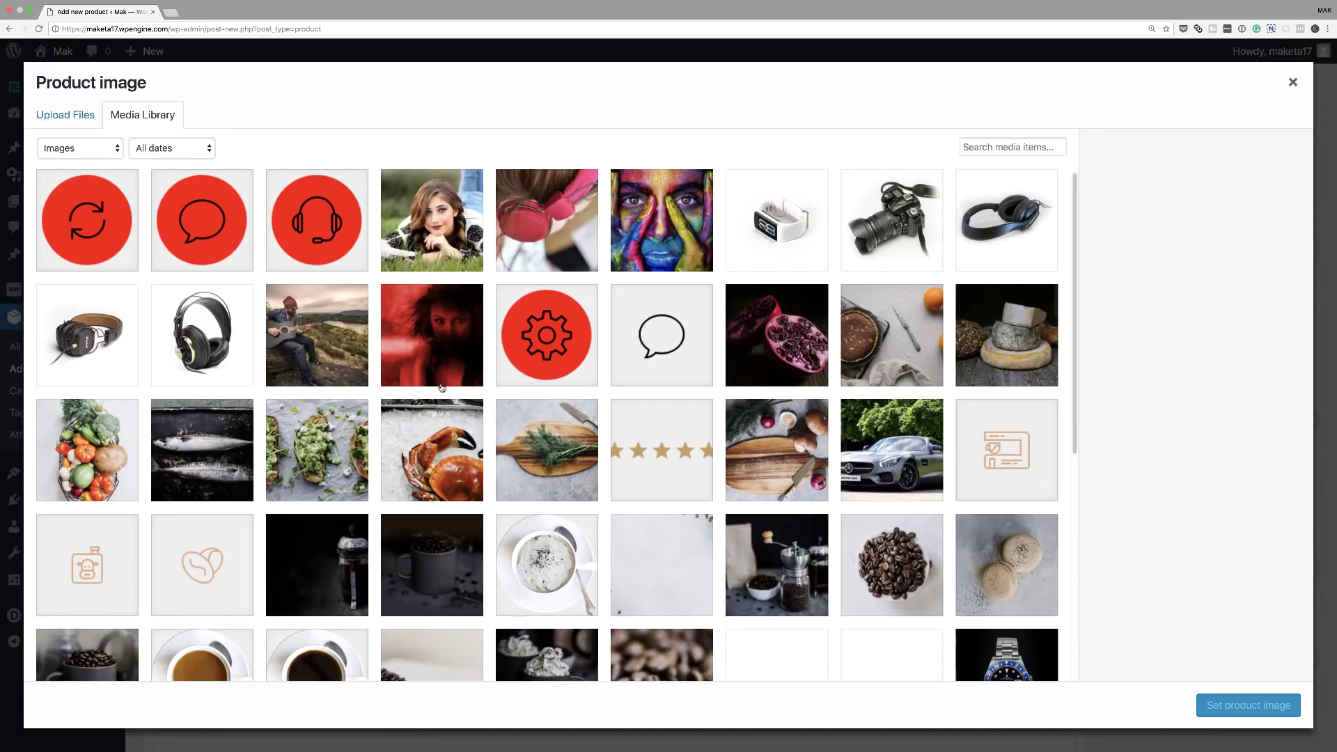
scroll(441, 387, "down", 4)
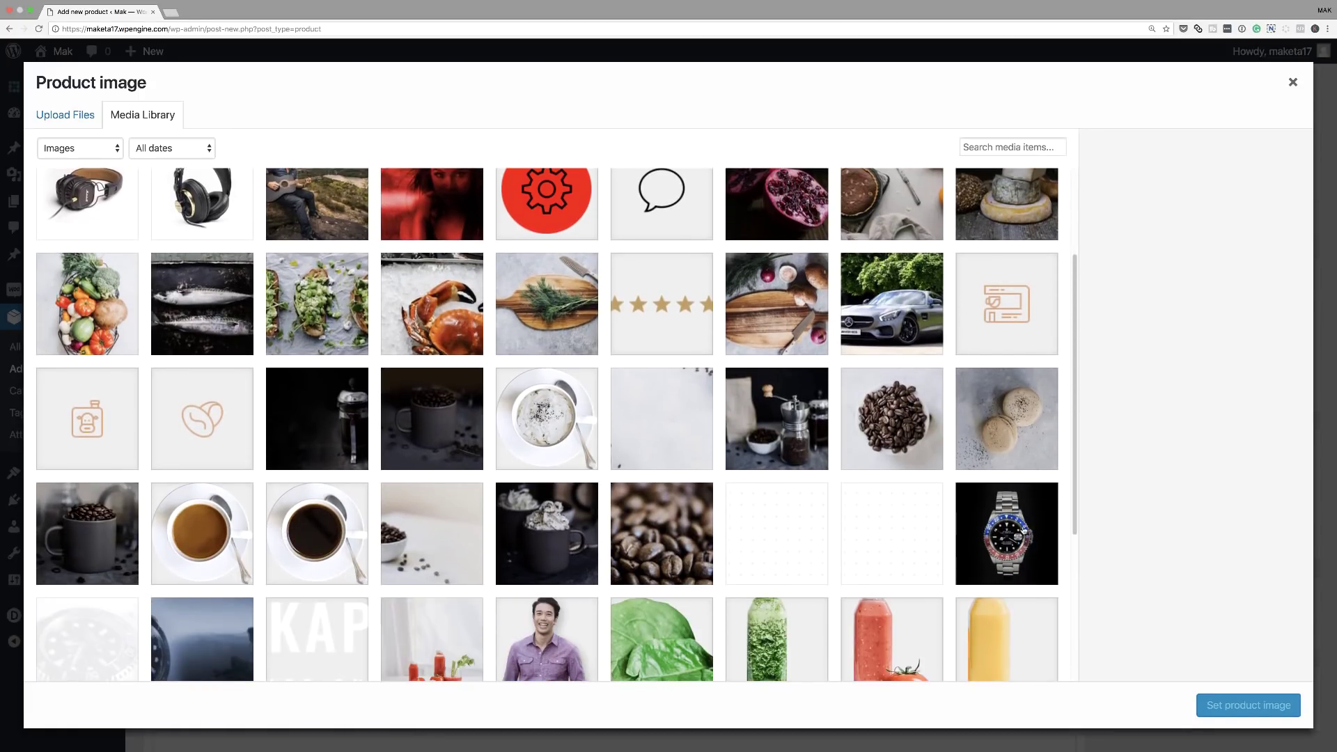
left_click(1023, 531)
left_click(1248, 704)
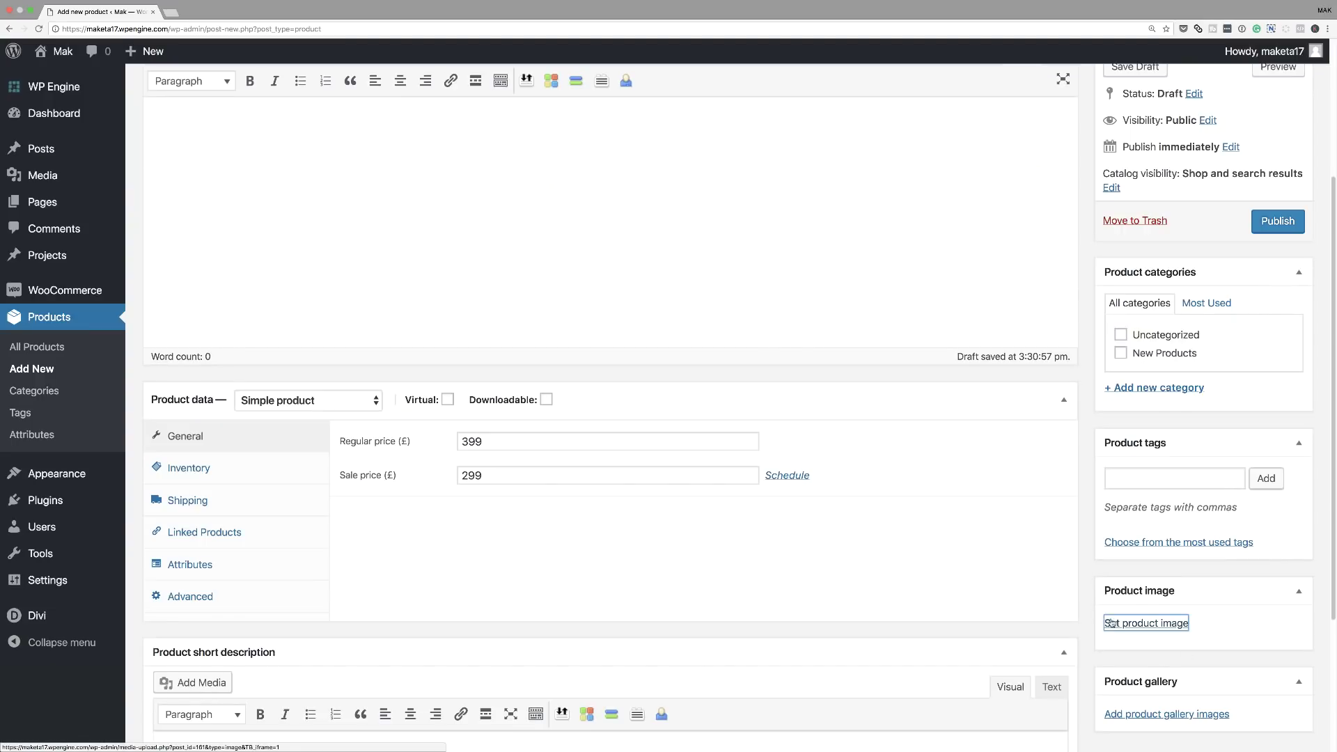
Assign the product to the New Products category.
scroll(1076, 609, "down", 2)
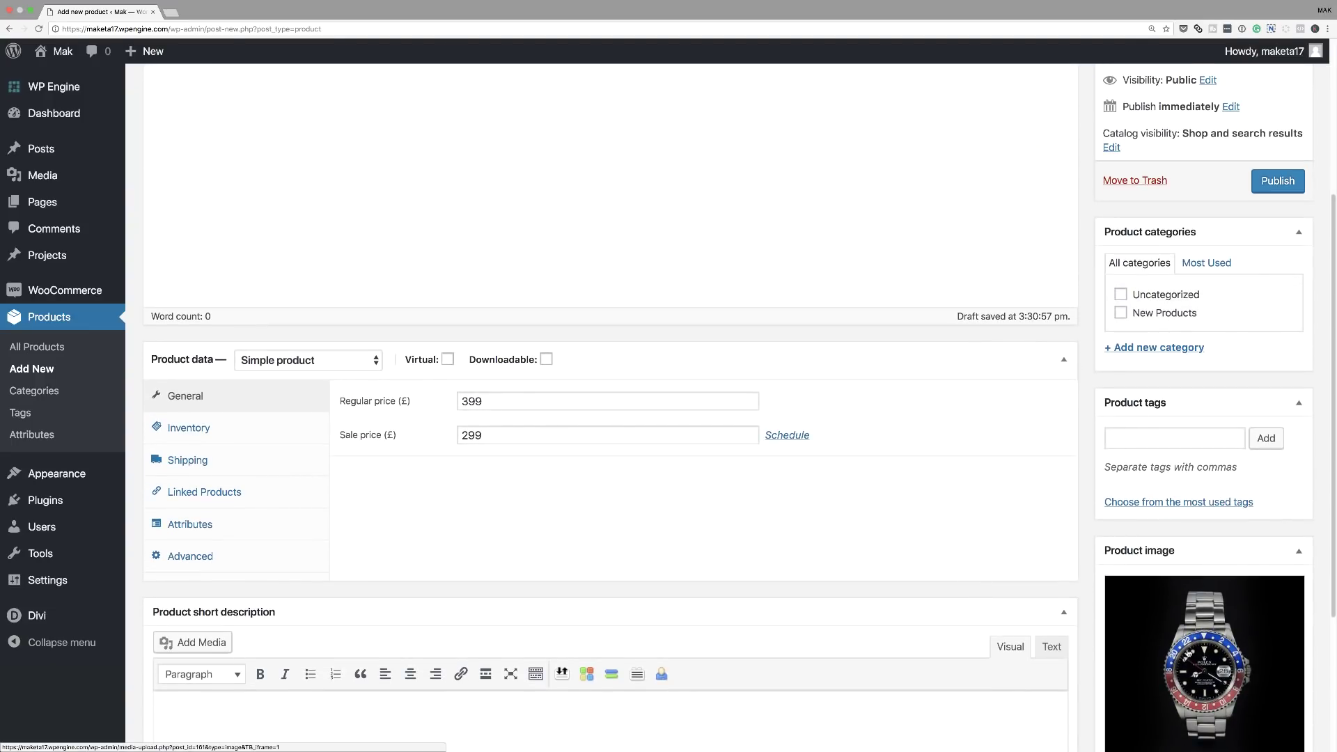
scroll(1175, 654, "down", 5)
scroll(1176, 653, "down", 2)
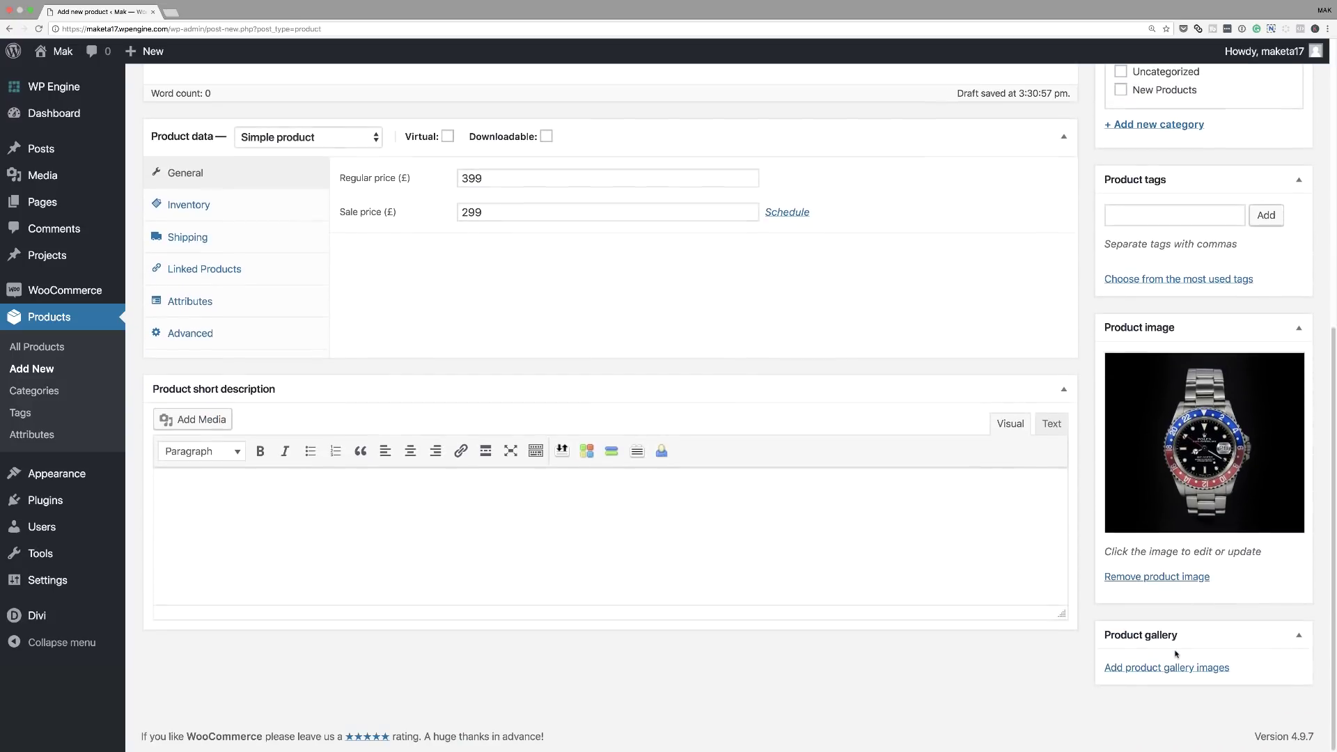
scroll(1175, 651, "up", 7)
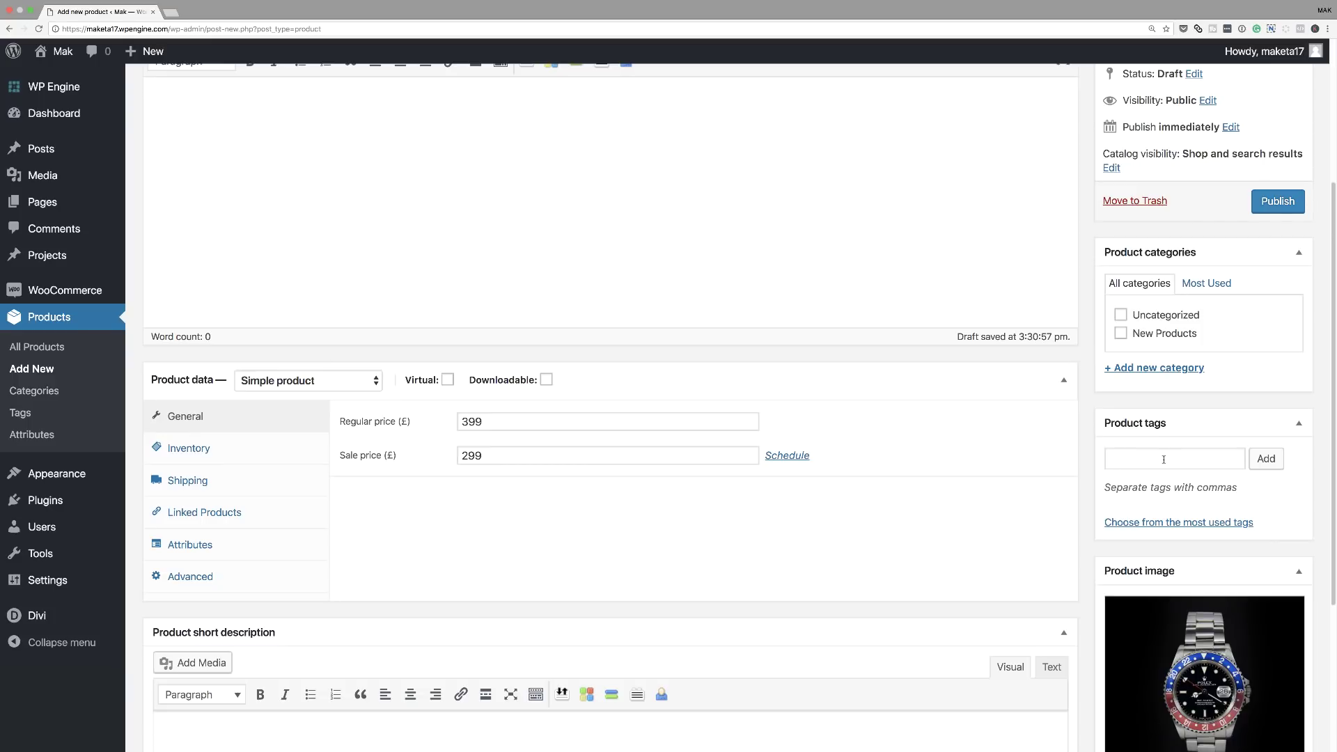
left_click(1121, 334)
Open the lorem2.com placeholder text site in a new browser tab.
scroll(886, 416, "up", 1)
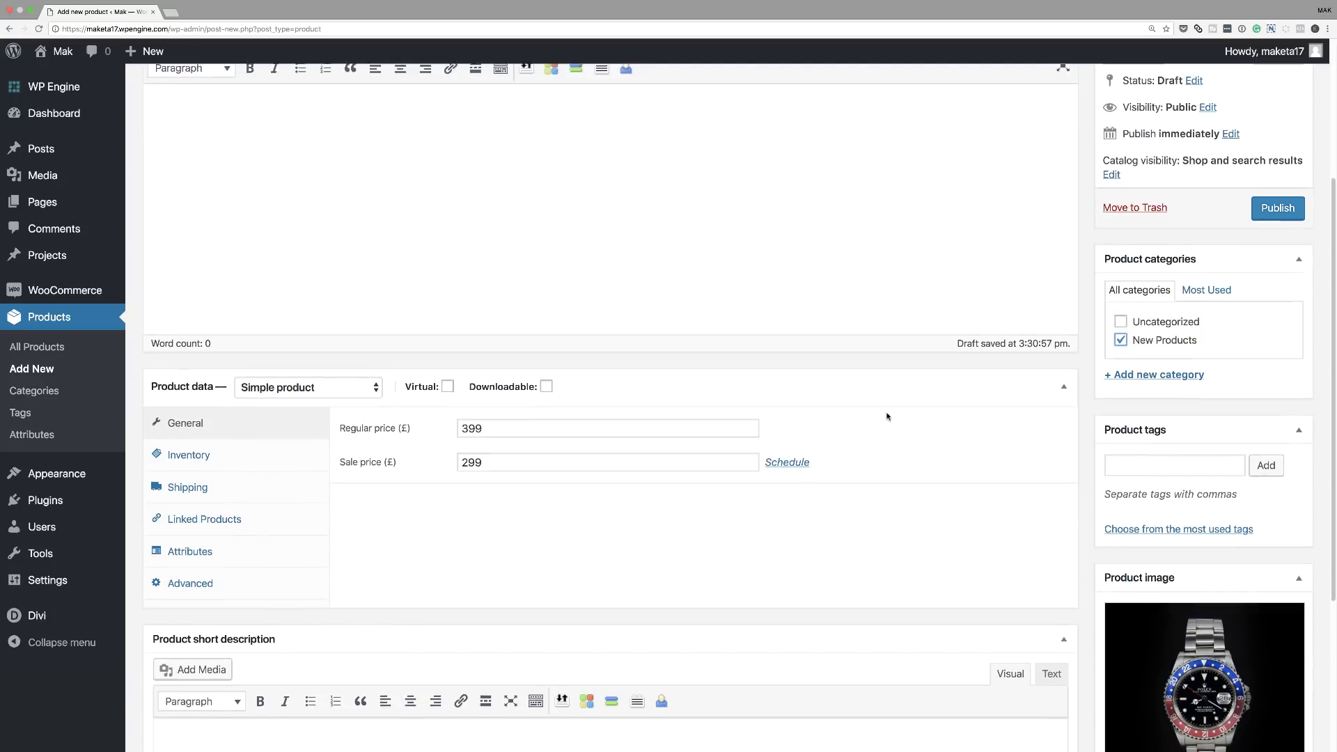
scroll(887, 416, "up", 3)
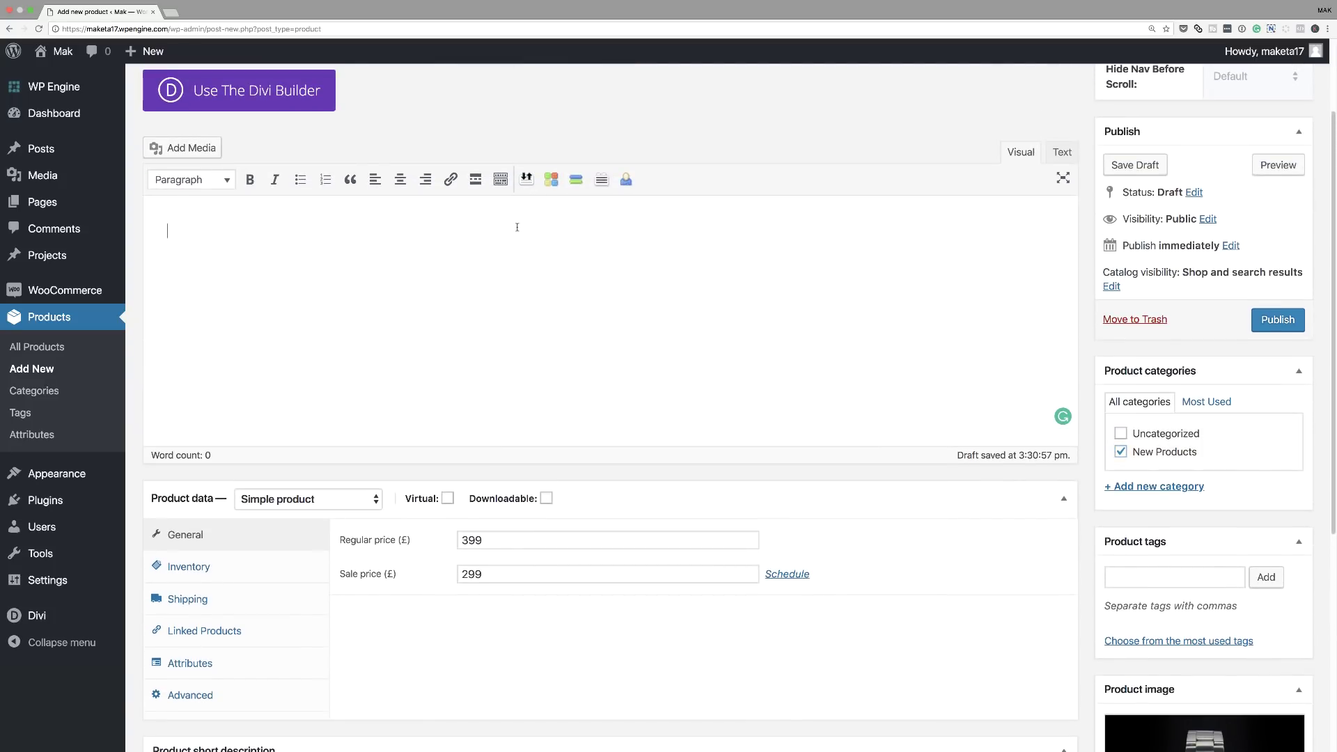
left_click(170, 12)
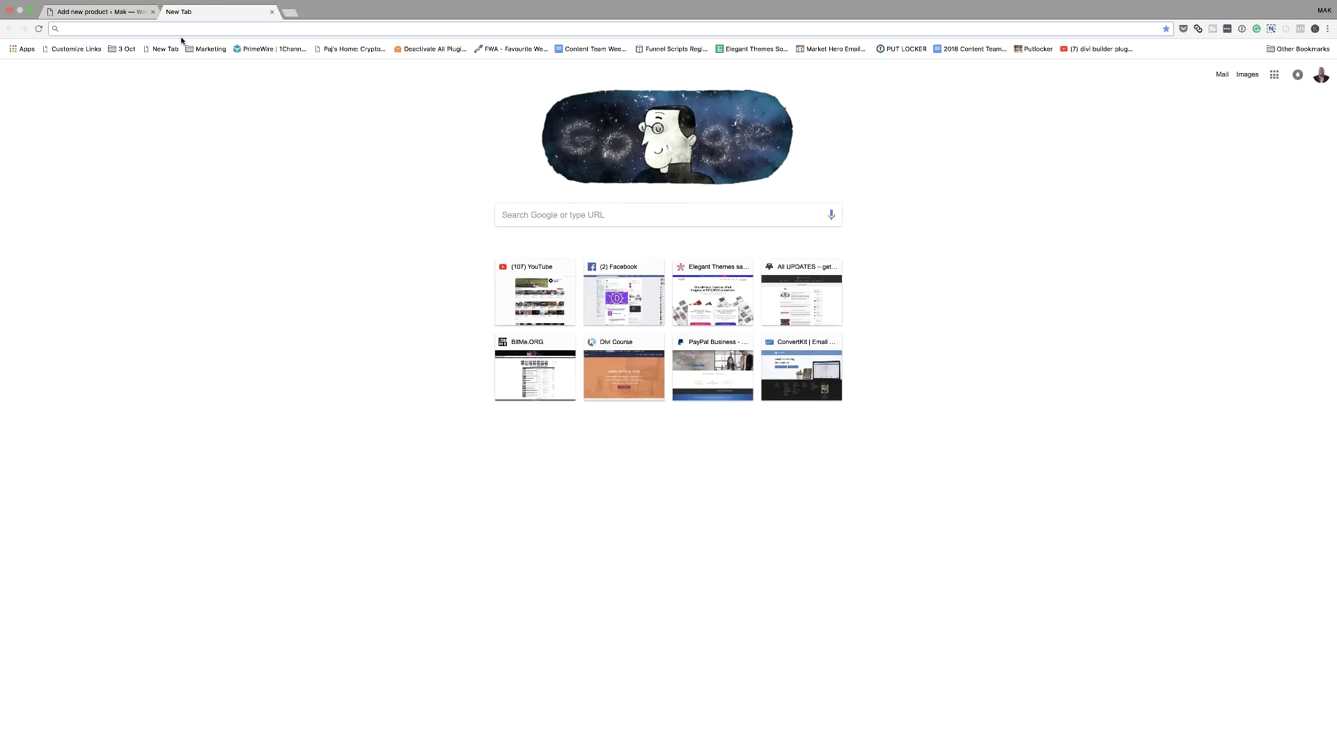
type("lorem2")
key("Return")
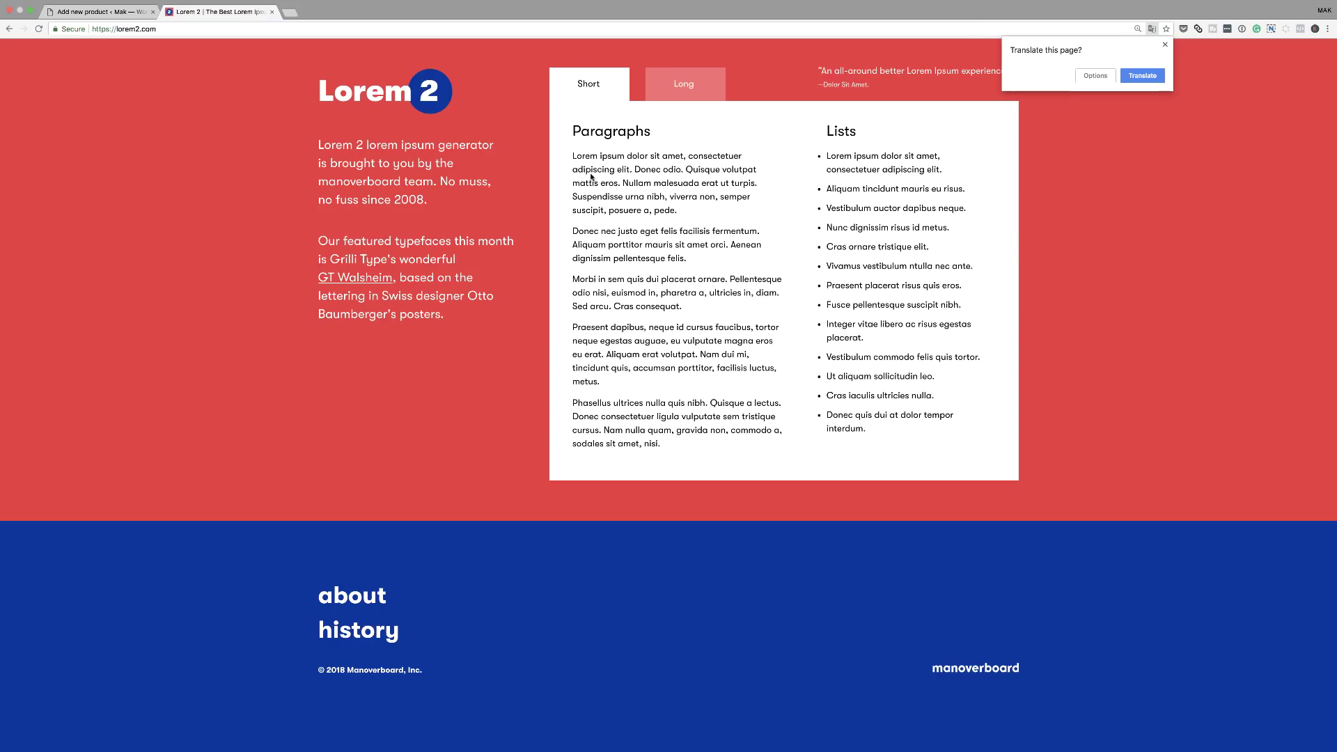
Copy the first two short Lorem ipsum paragraphs and paste them into the product's main description.
left_click(574, 153)
left_click_drag(593, 162, 685, 261)
key("super+c")
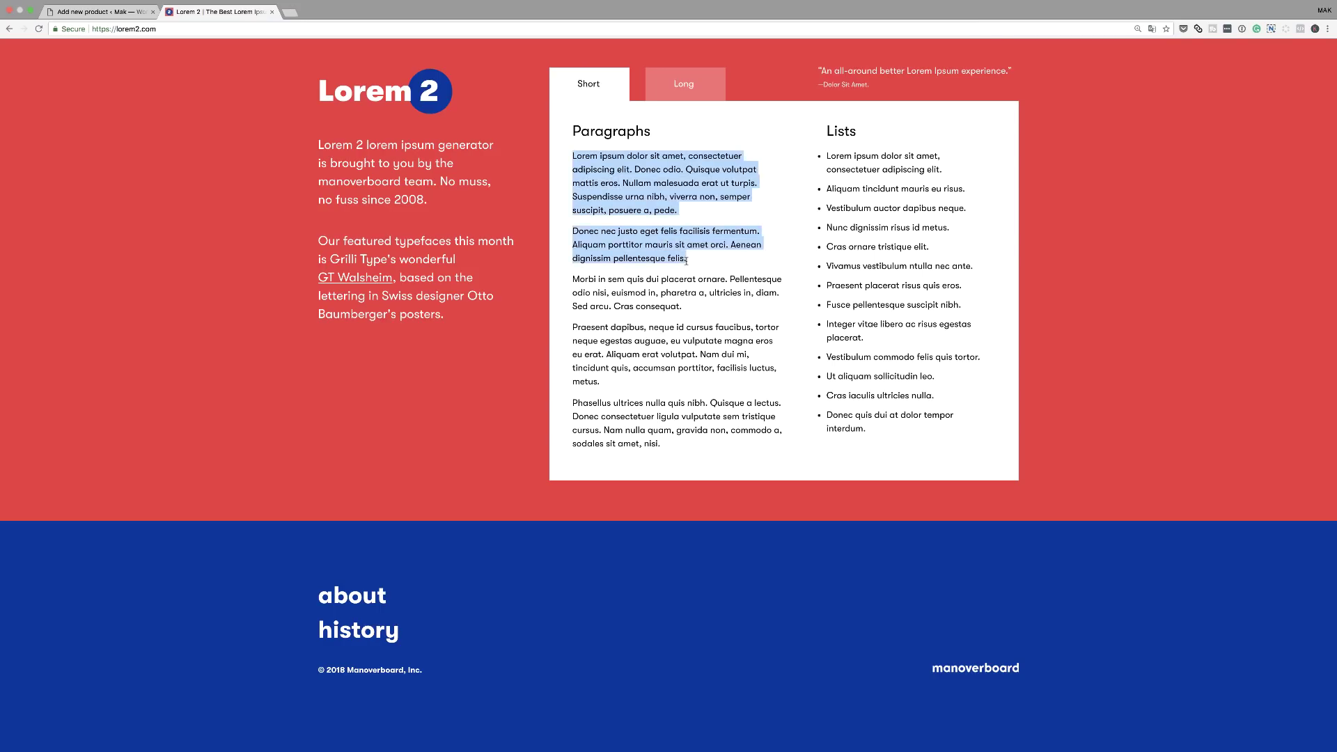
left_click(101, 12)
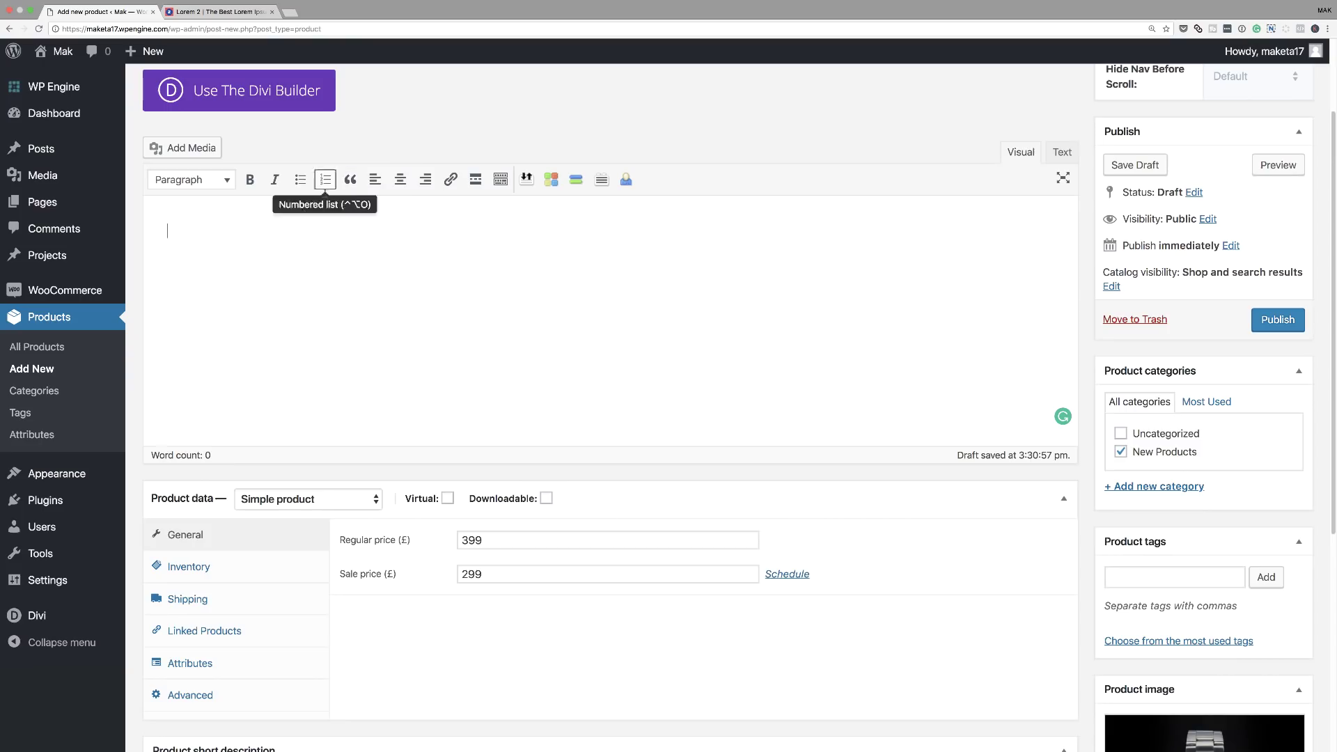
key("super+v")
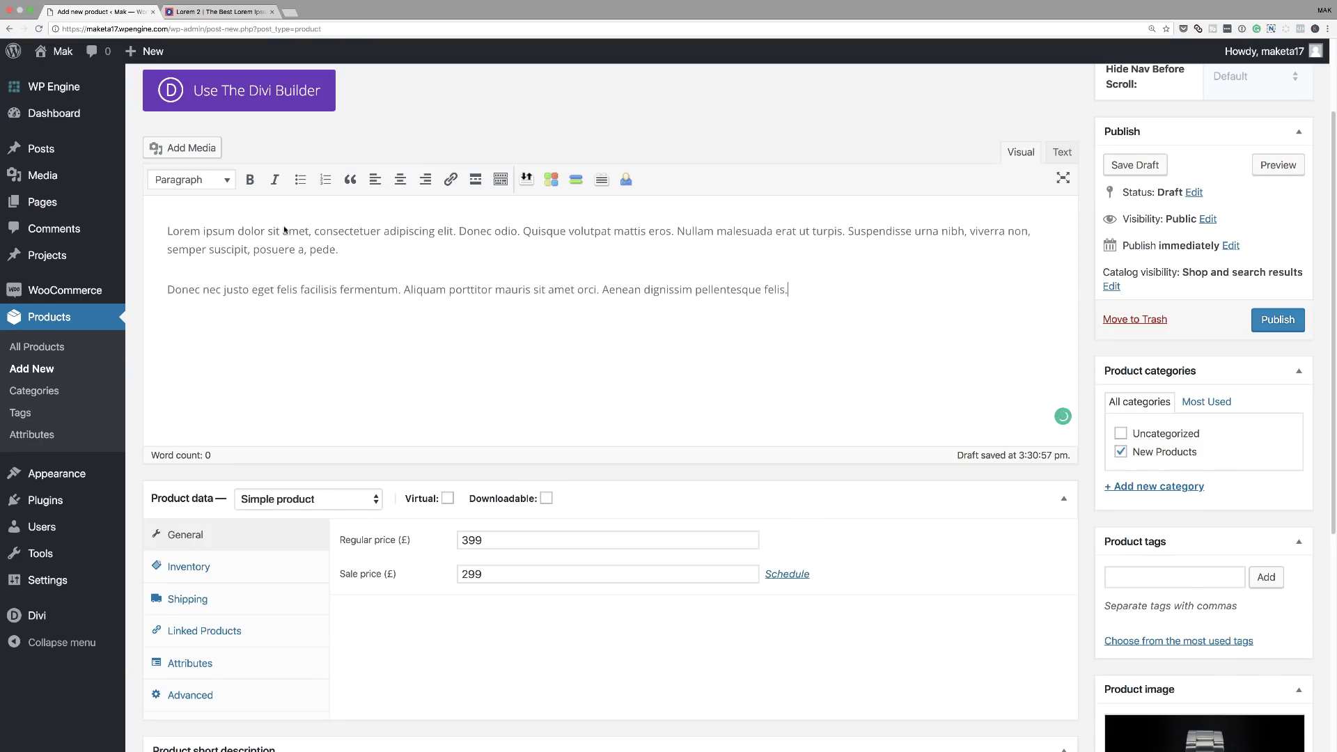
Paste the copied text into the product short description and delete its second paragraph.
scroll(800, 368, "down", 5)
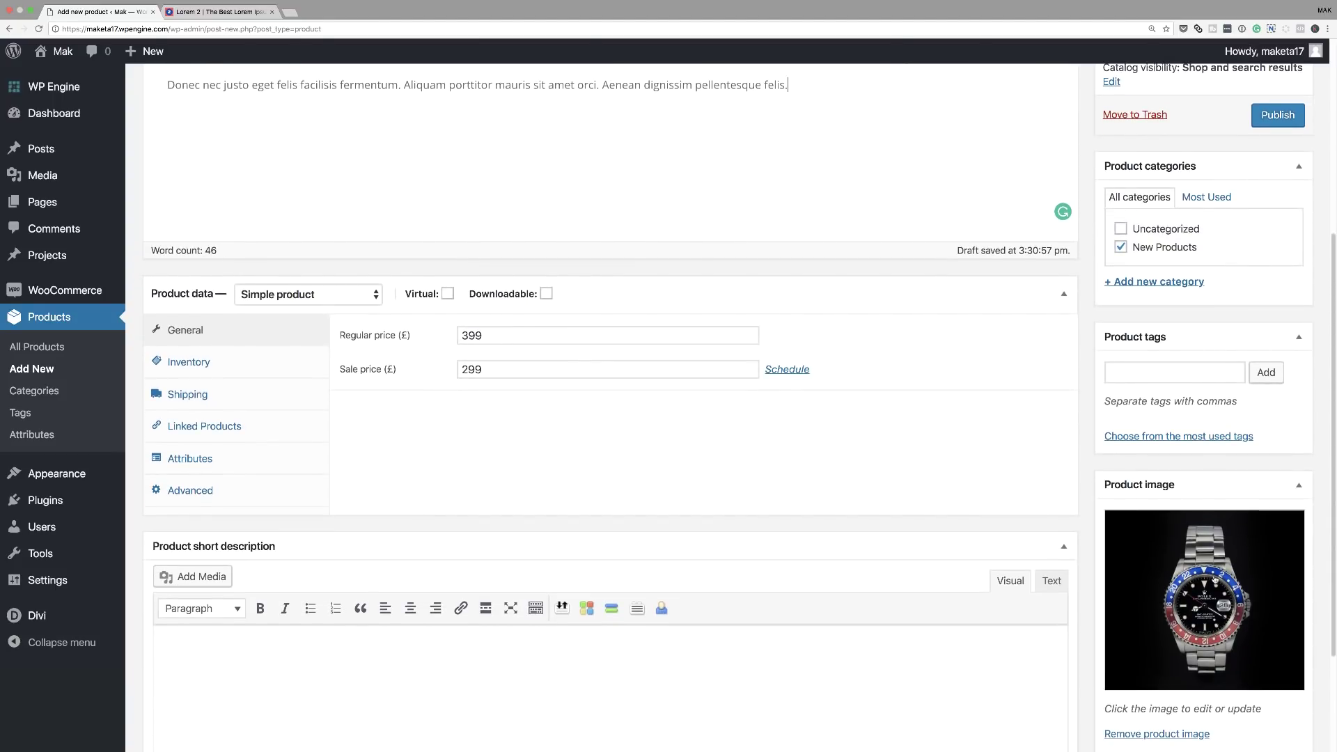
scroll(800, 500, "down", 4)
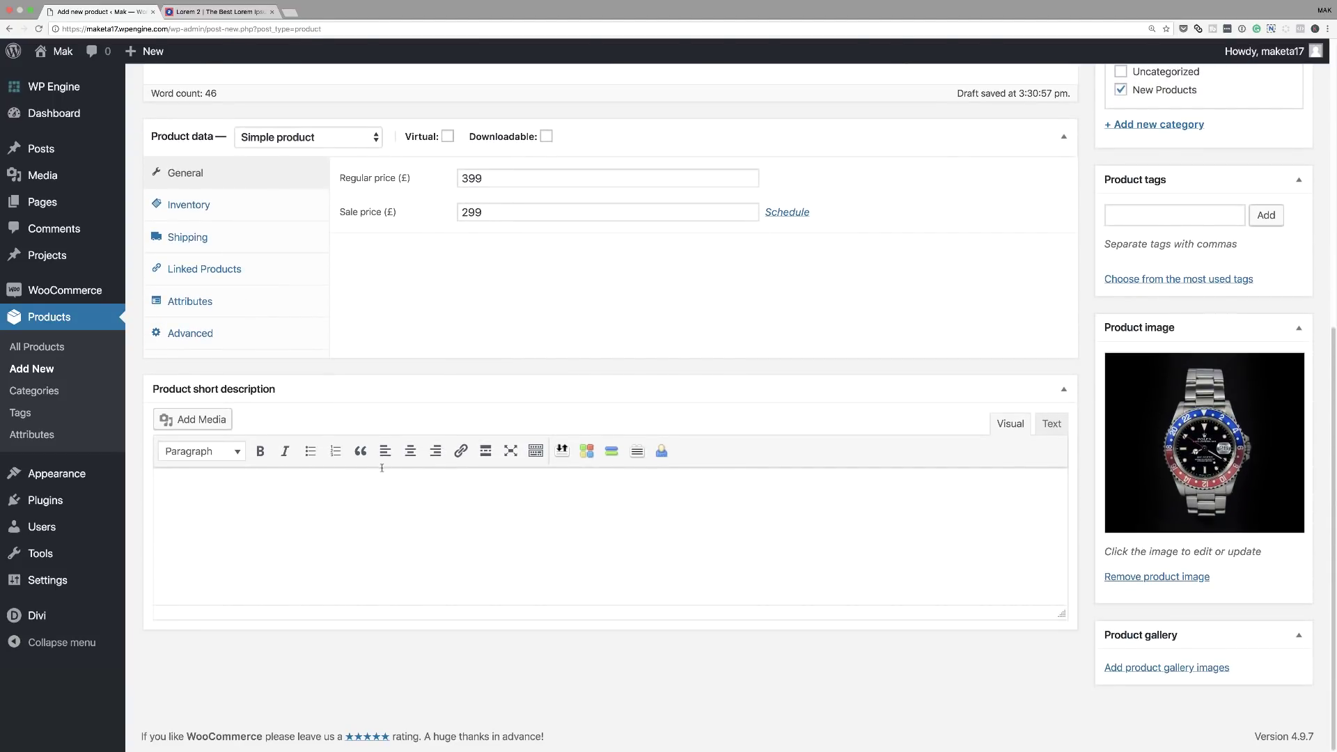
key("super+v")
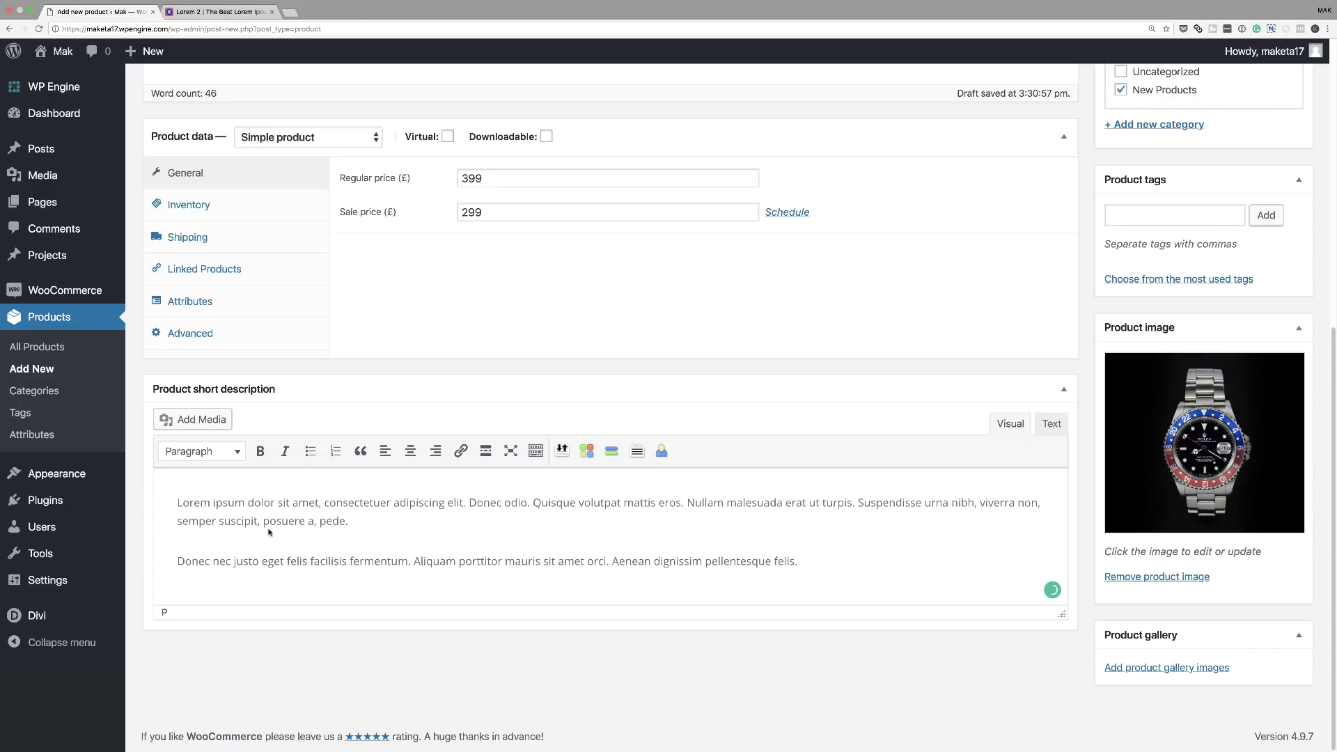
left_click_drag(176, 555, 820, 610)
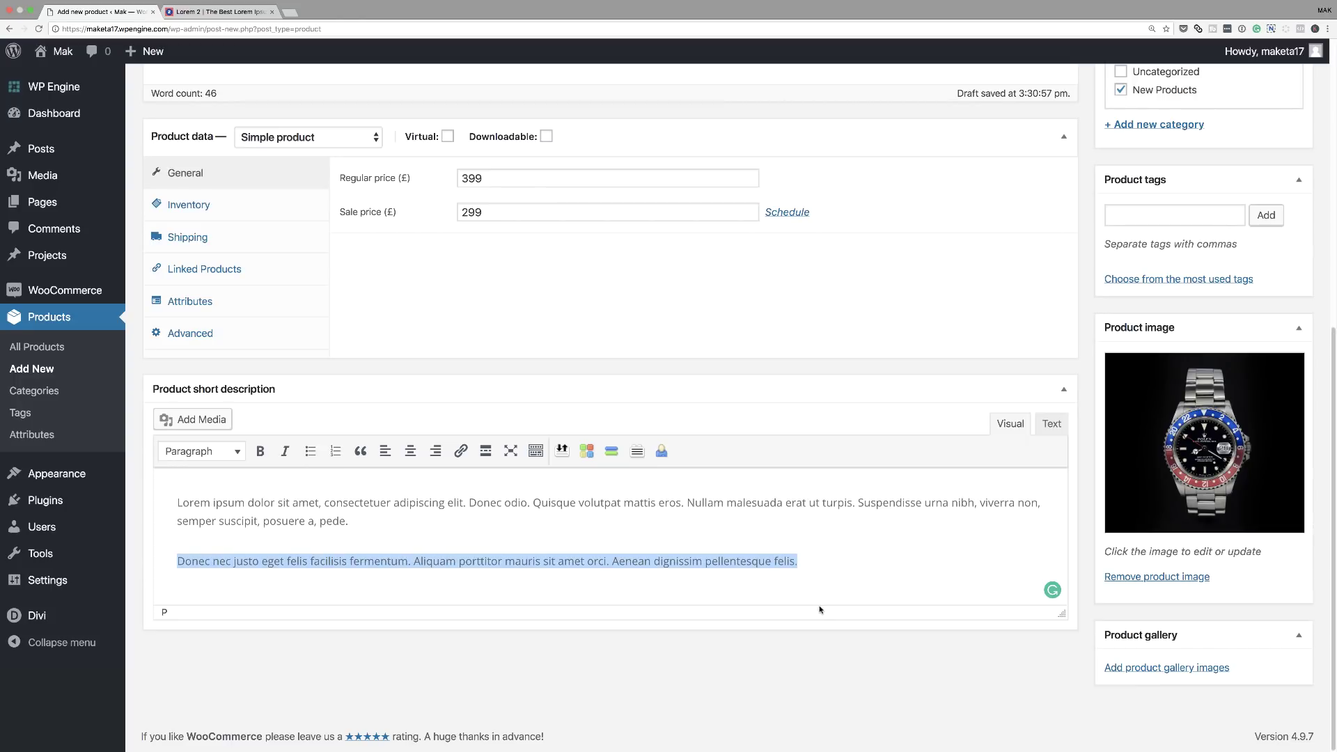
key("BackSpace")
Review the product's Shipping, Linked Products, Attributes and Advanced data, and look over the whole product page.
left_click(257, 239)
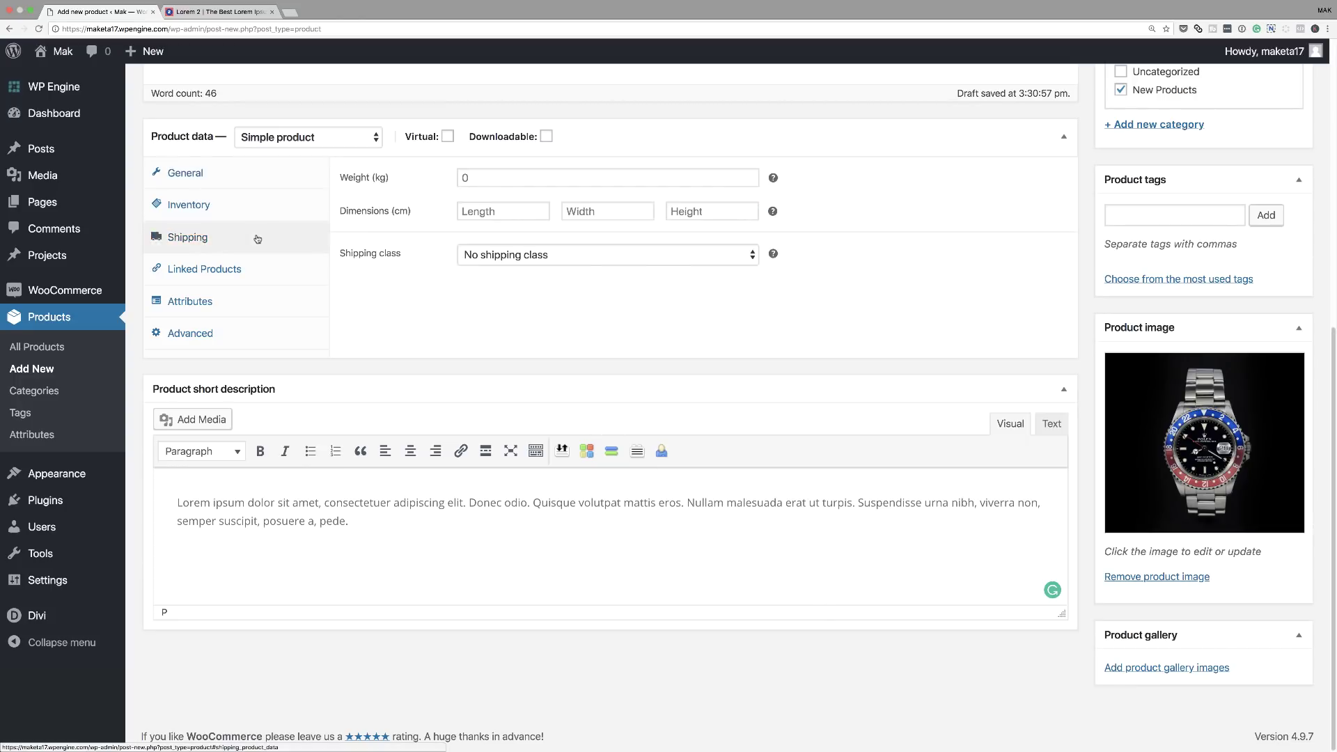
left_click(284, 274)
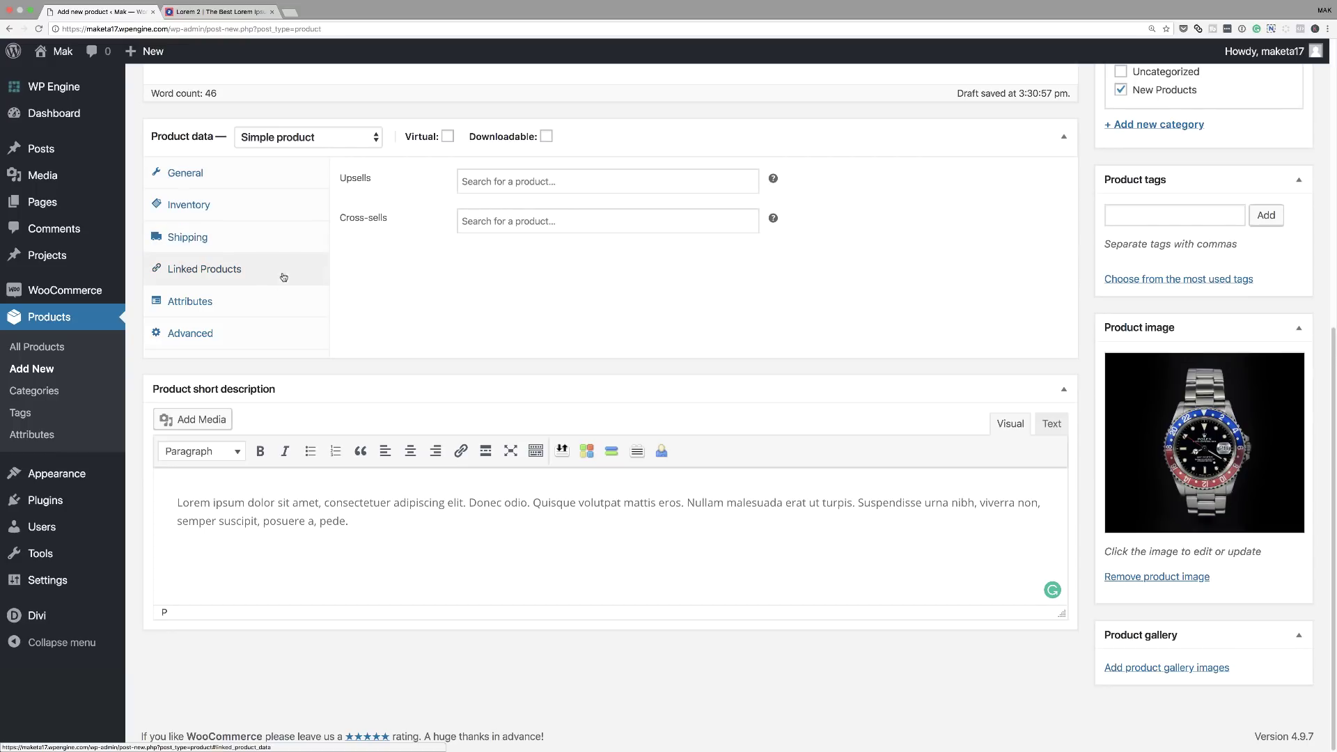
left_click(275, 310)
left_click(289, 336)
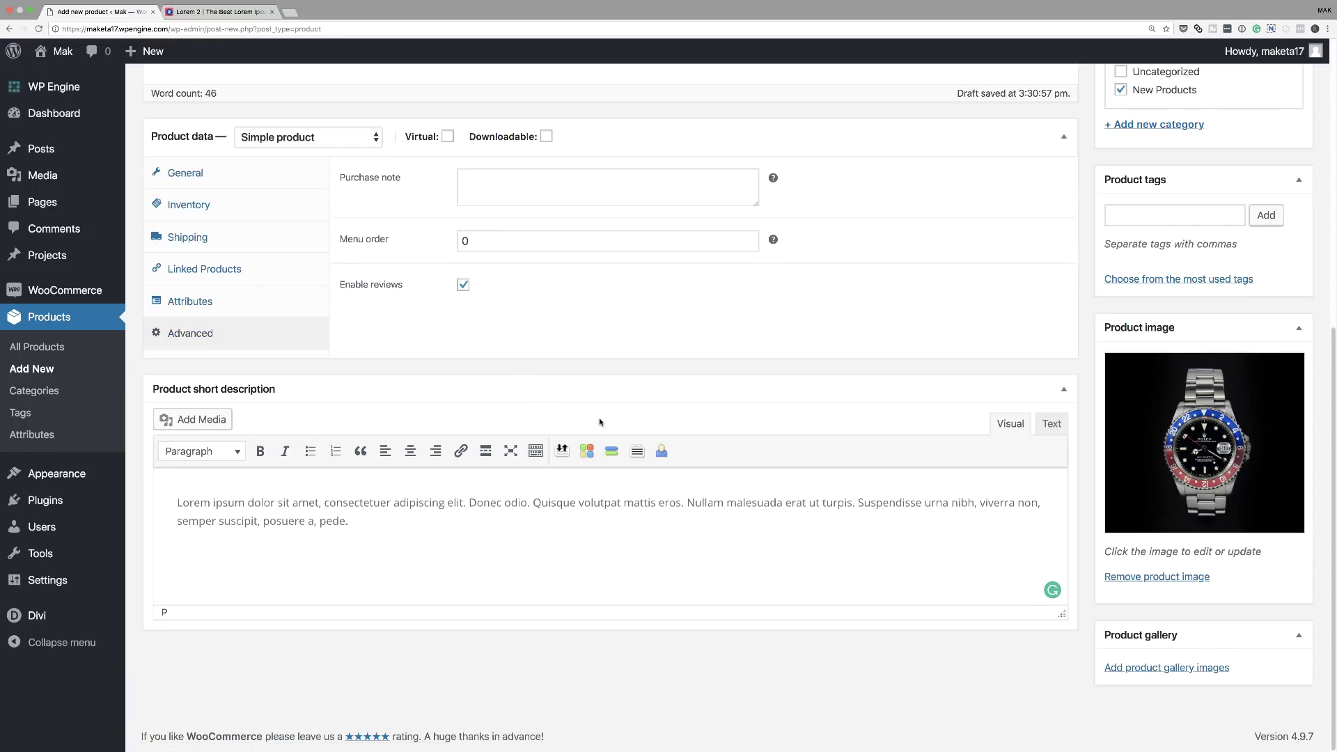
scroll(706, 436, "up", 7)
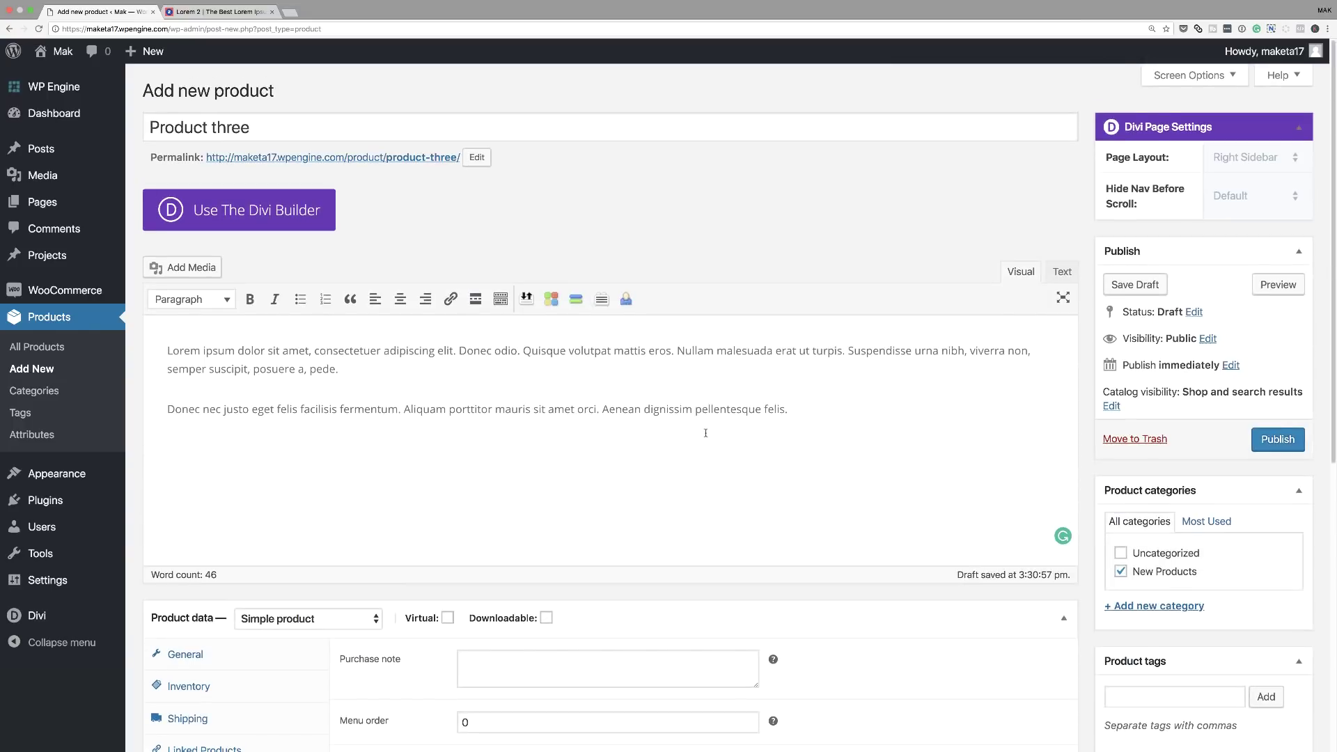
scroll(705, 436, "down", 7)
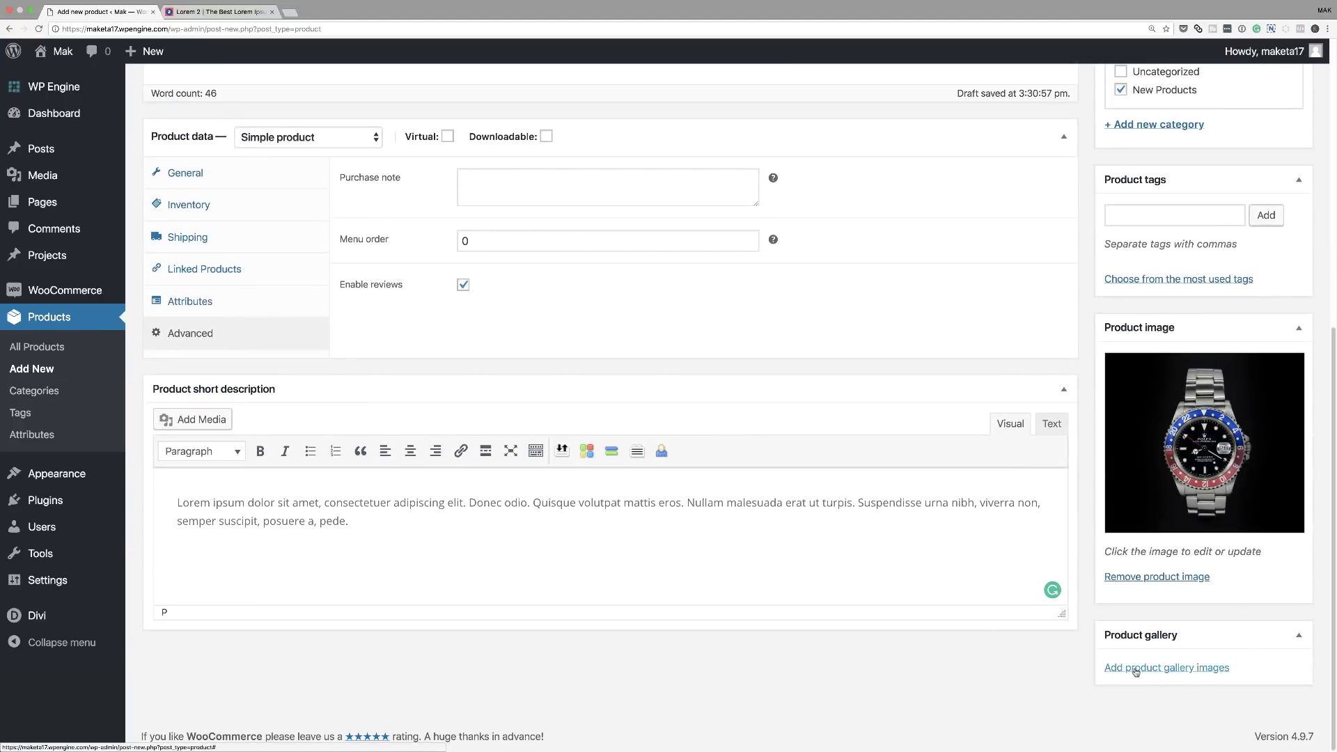
scroll(981, 612, "up", 7)
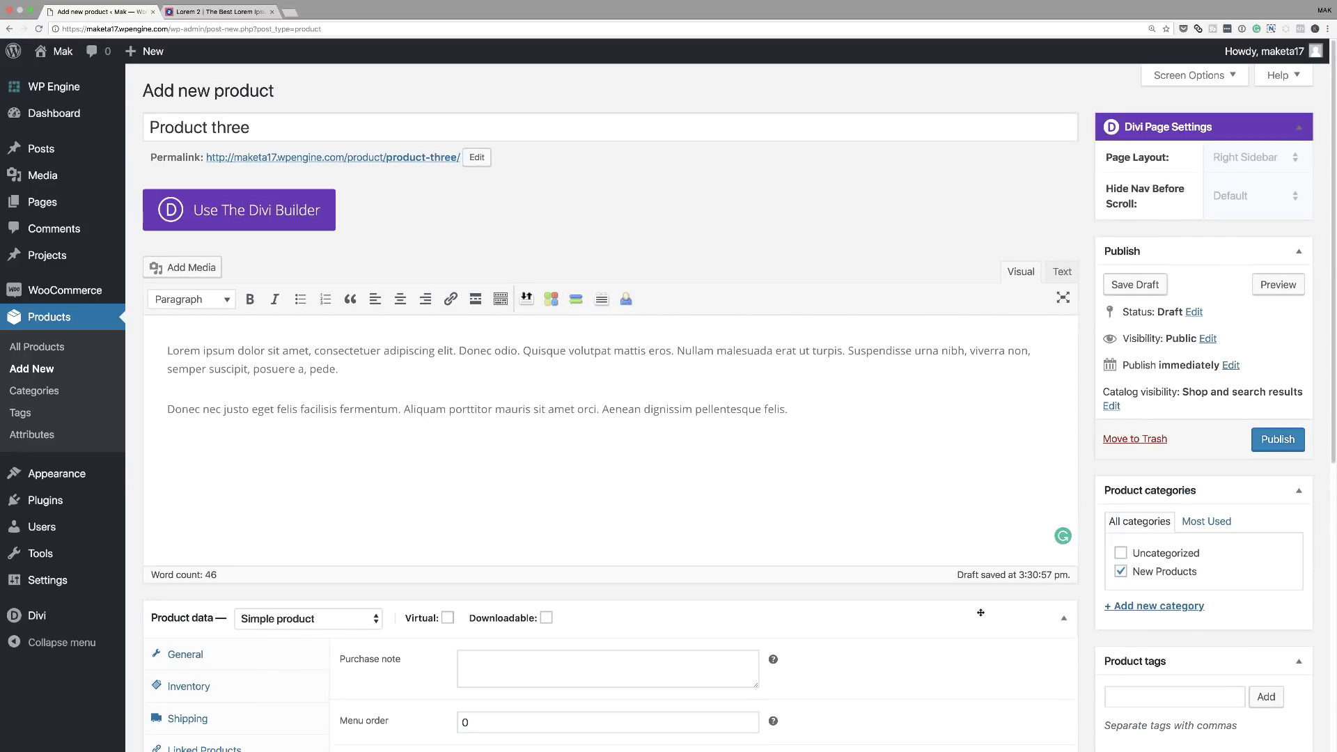
Publish the product, open its live page in a new browser tab and look over the page.
left_click(1279, 439)
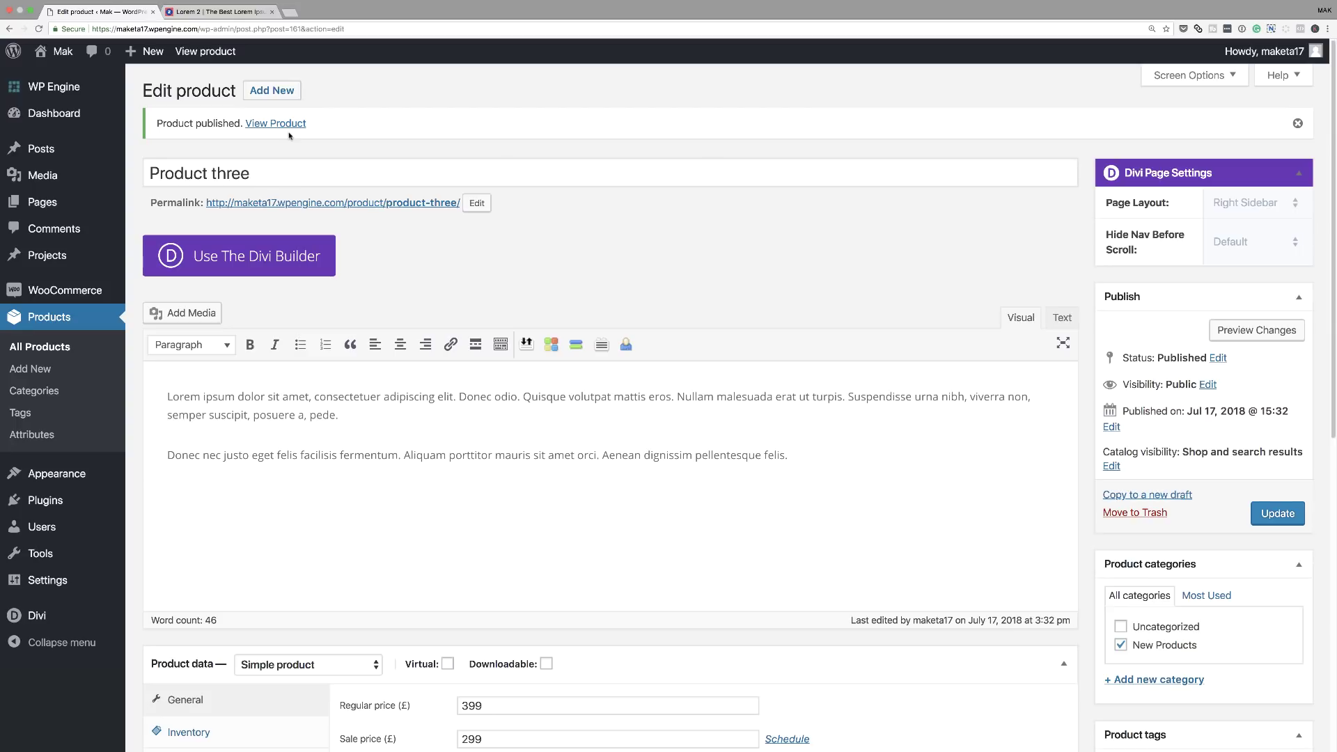
left_click(342, 206, "super")
key("ctrl+Tab")
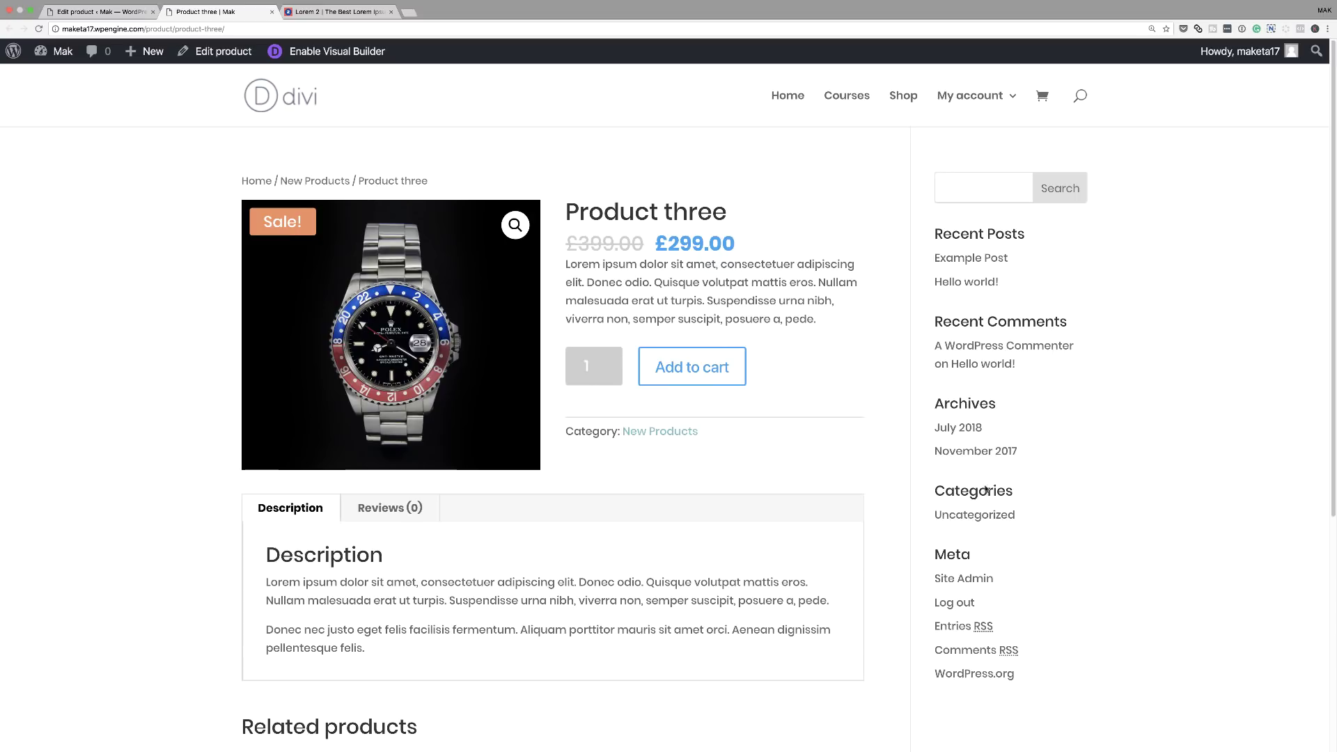
scroll(1045, 571, "down", 5)
scroll(1045, 571, "down", 4)
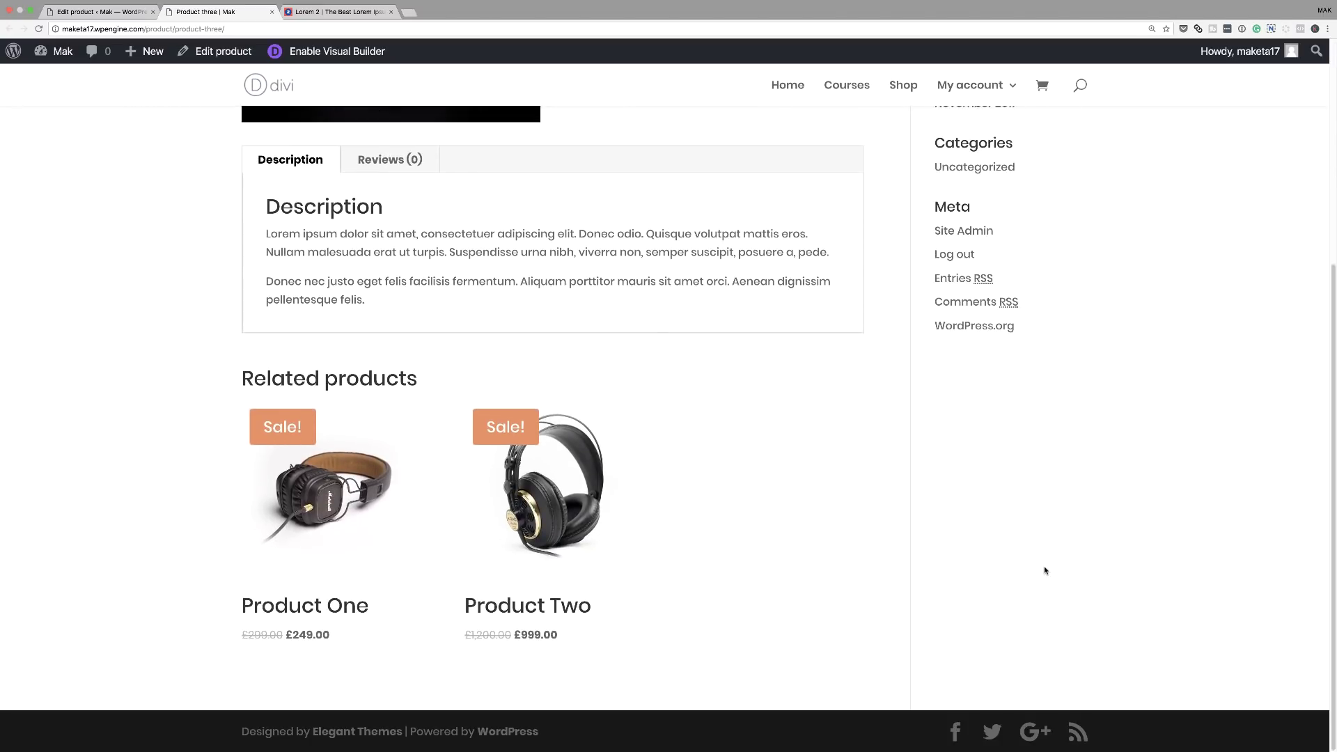
scroll(1044, 571, "up", 10)
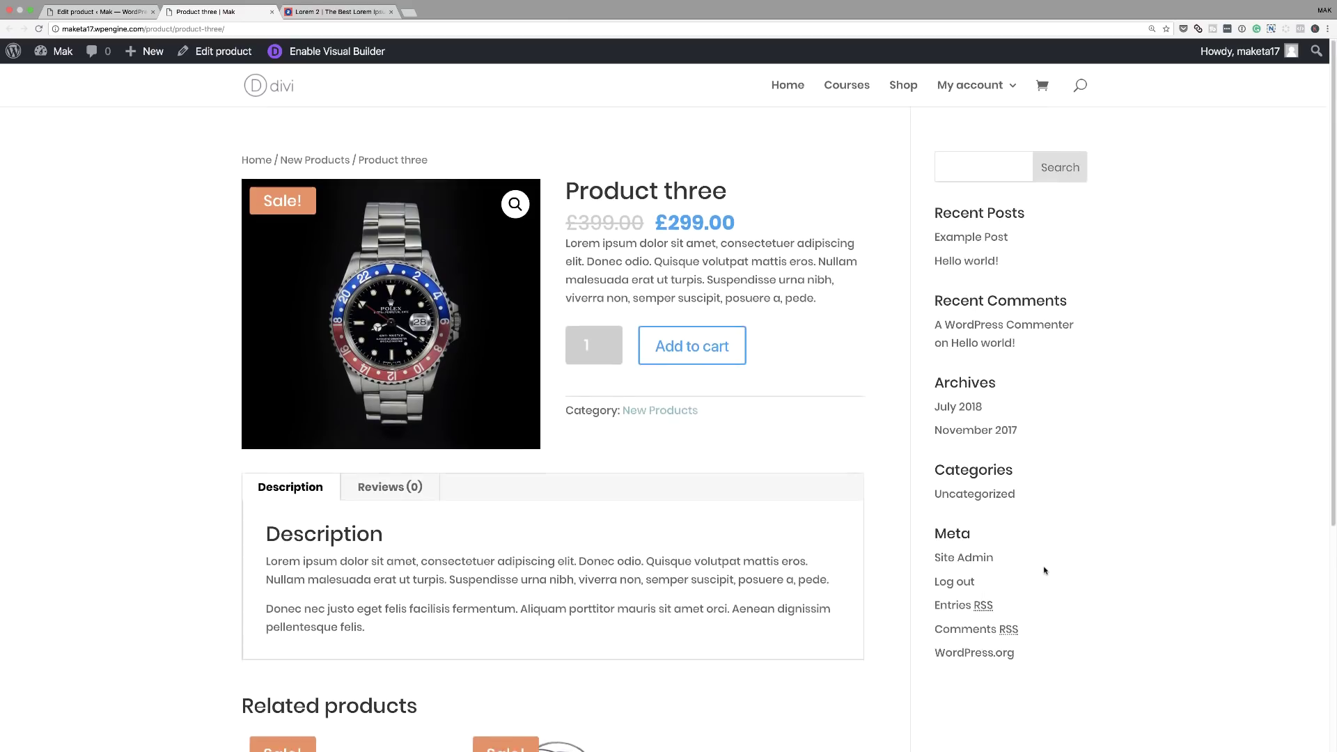
Check the Page Layout sidebar options in the product's Divi page settings and return to the live product page.
left_click(102, 14)
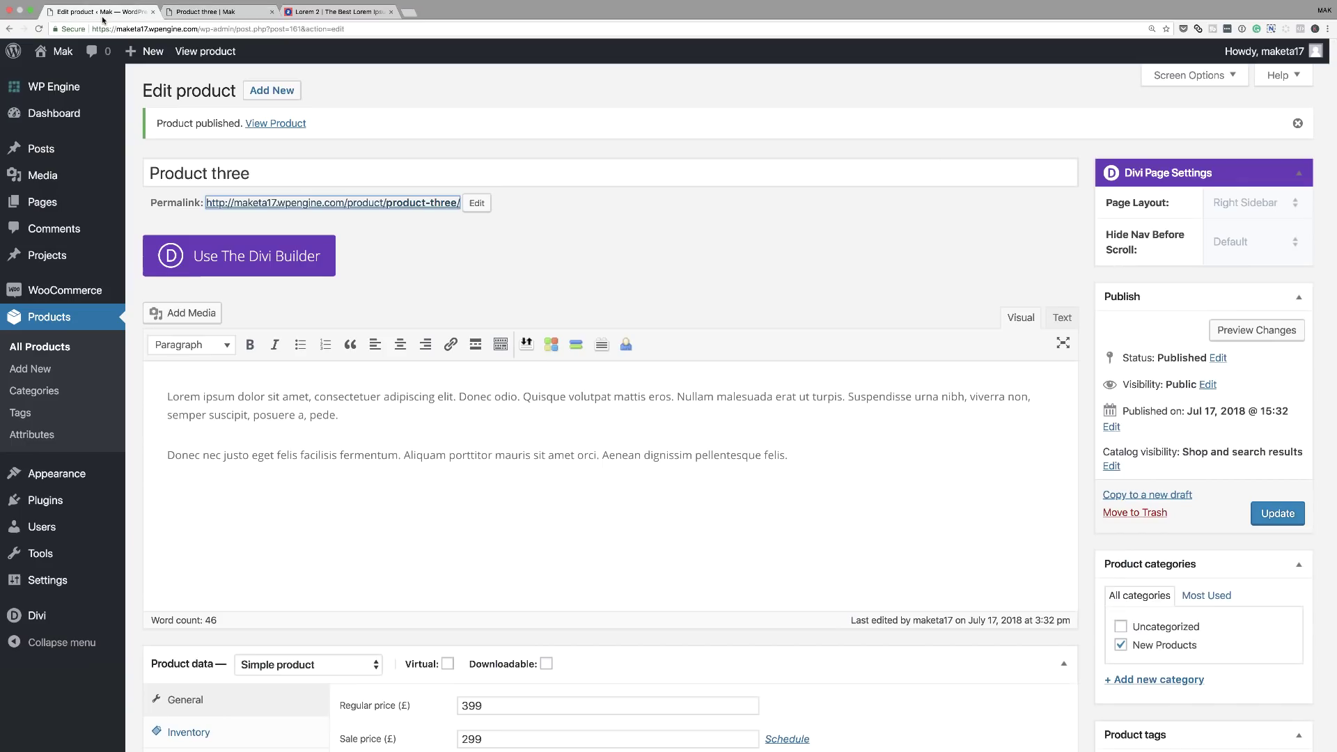
left_click(1246, 204)
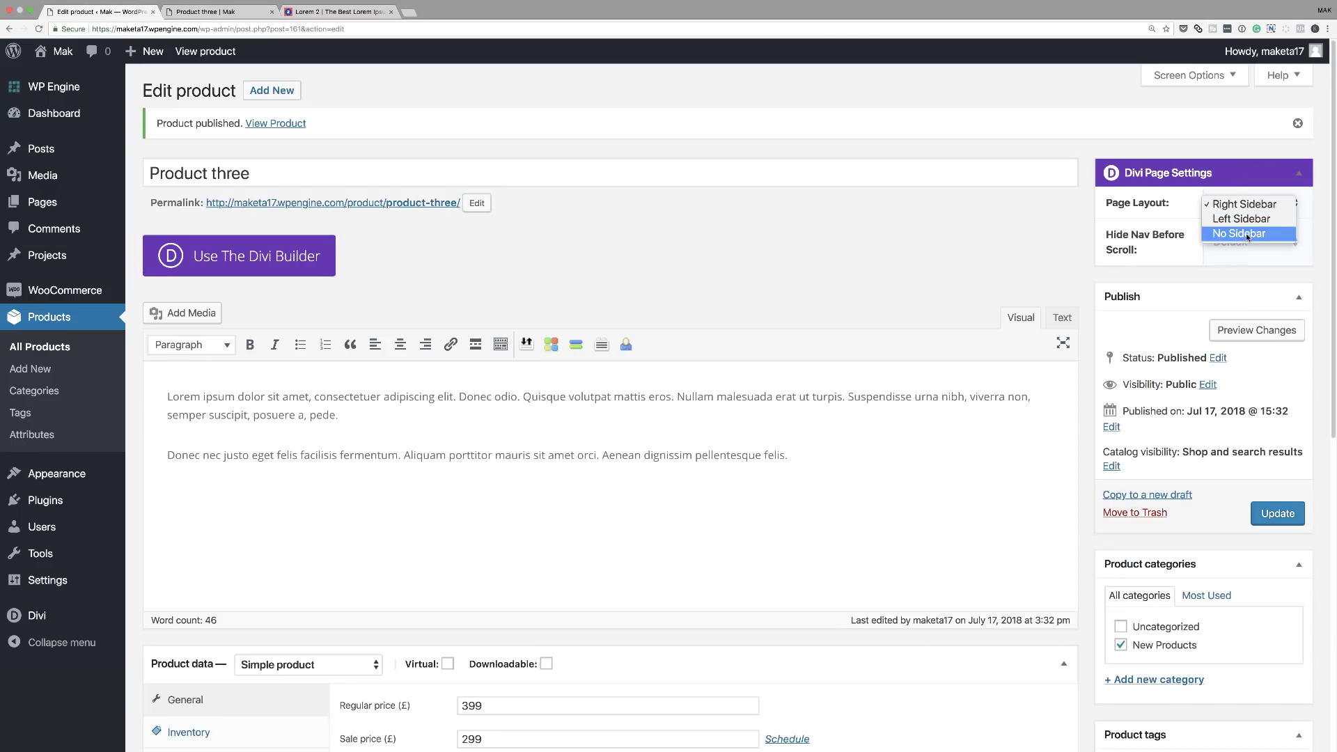
left_click(227, 12)
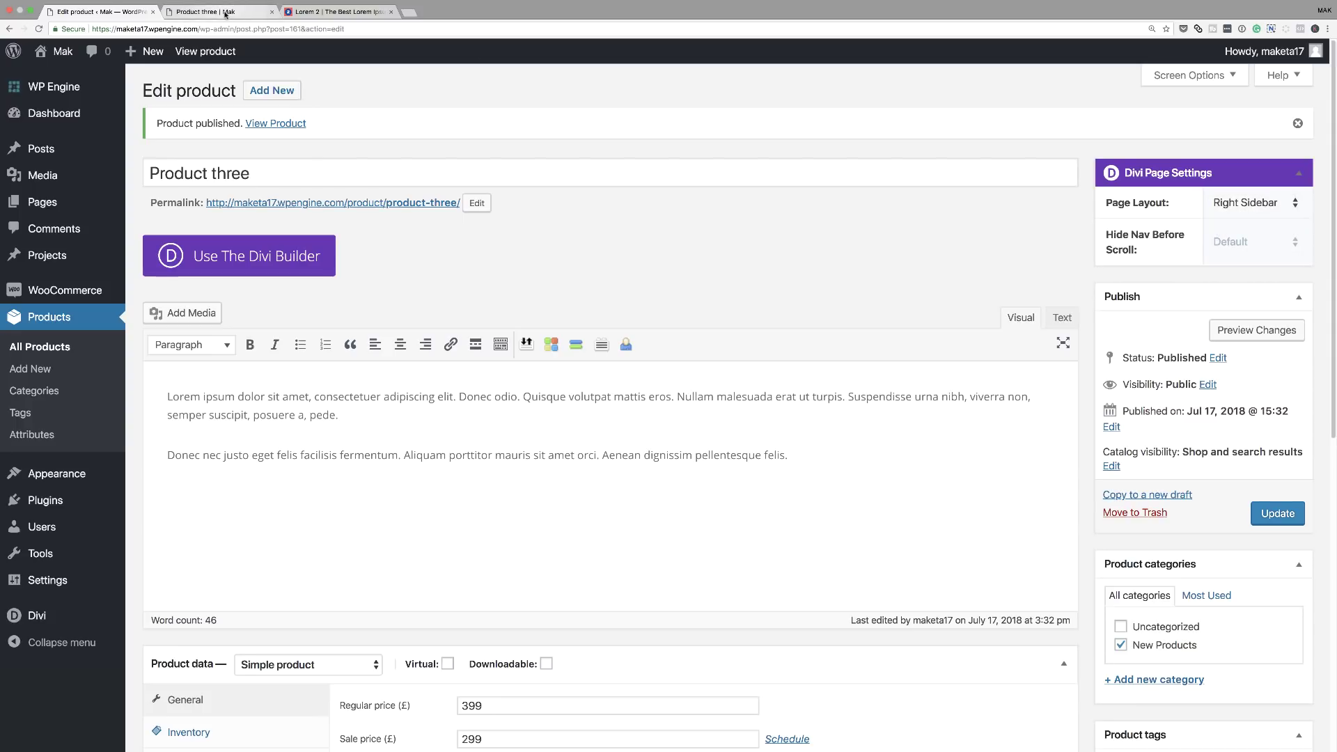
left_click(227, 12)
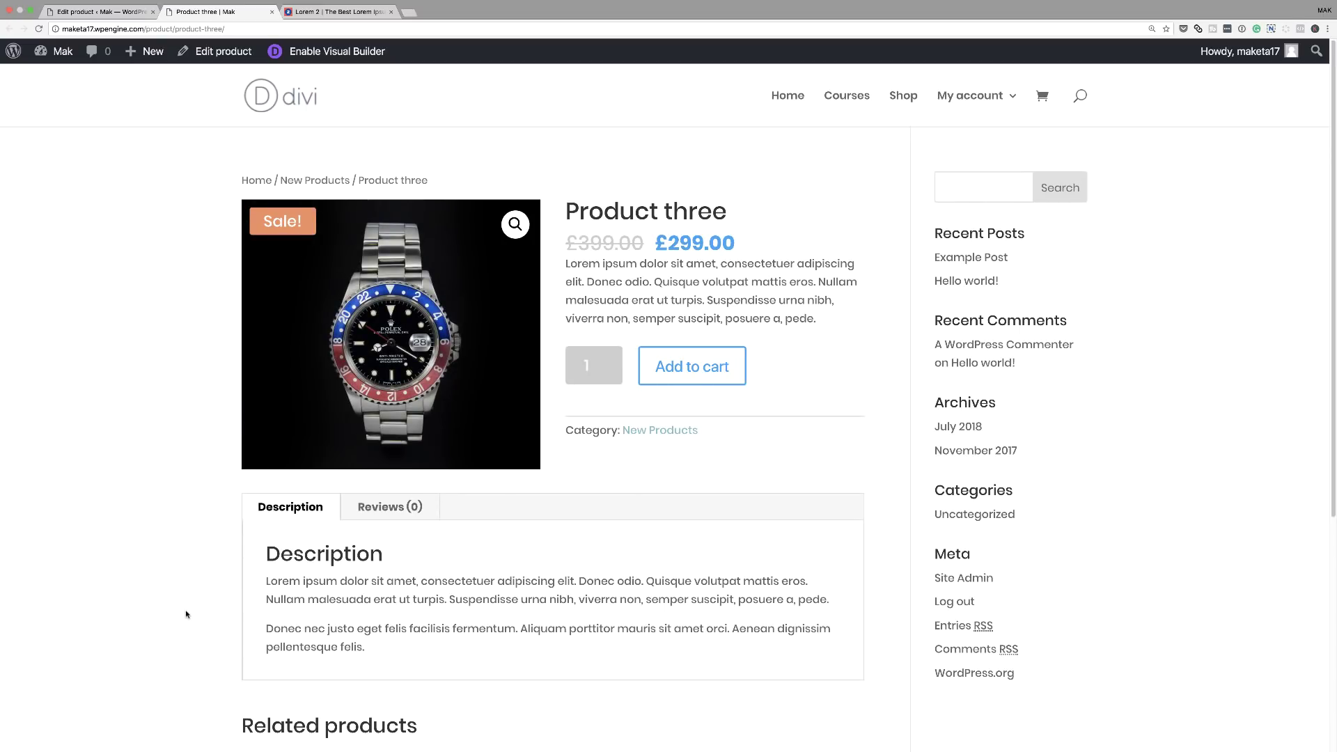
Enable the Visual Builder on the Product three page, start building from the existing content and look over the editable description area.
scroll(186, 615, "down", 3)
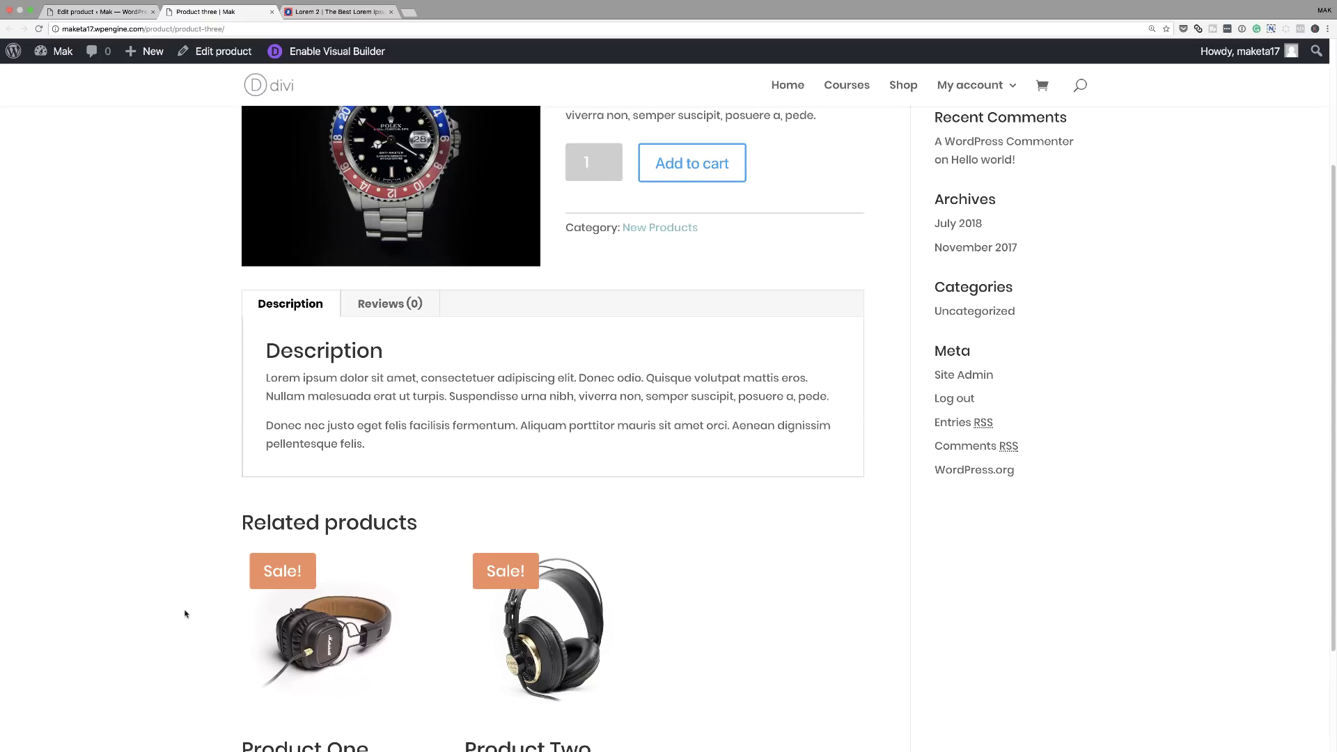
scroll(186, 614, "up", 3)
left_click(356, 55)
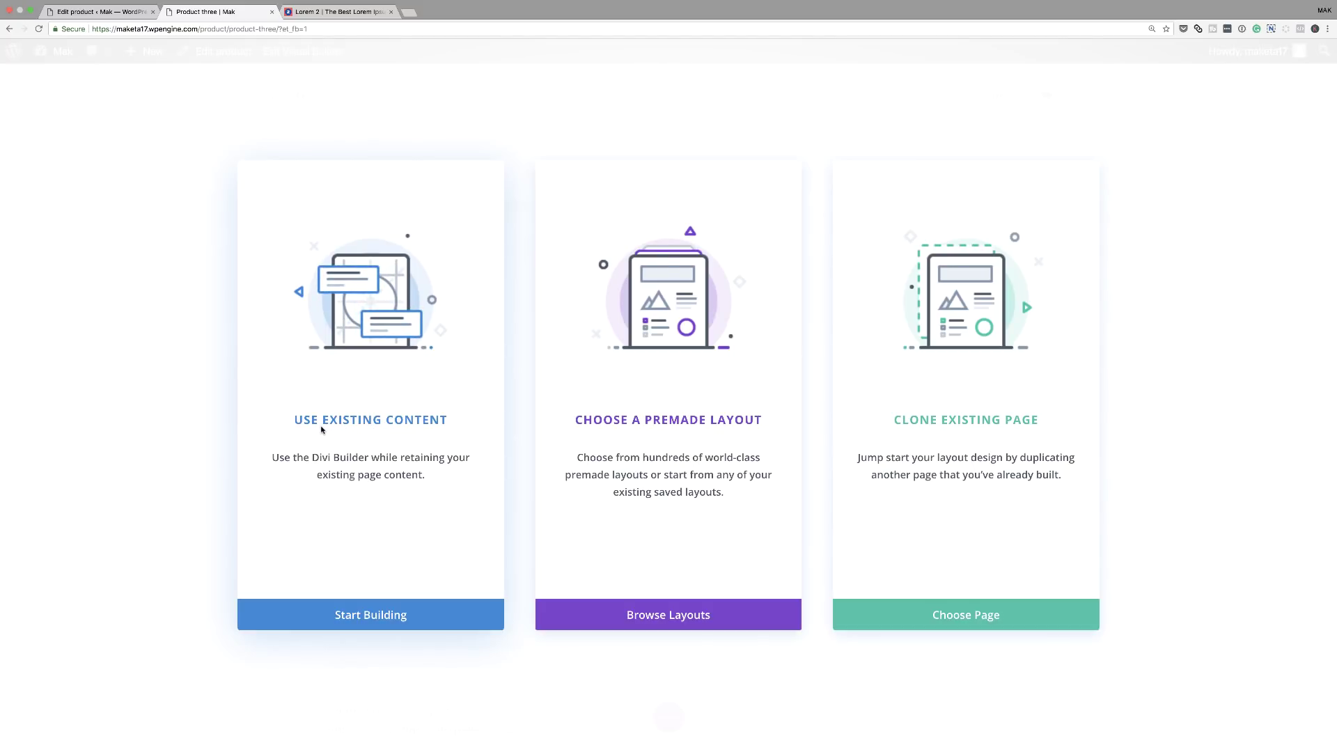
left_click(406, 422)
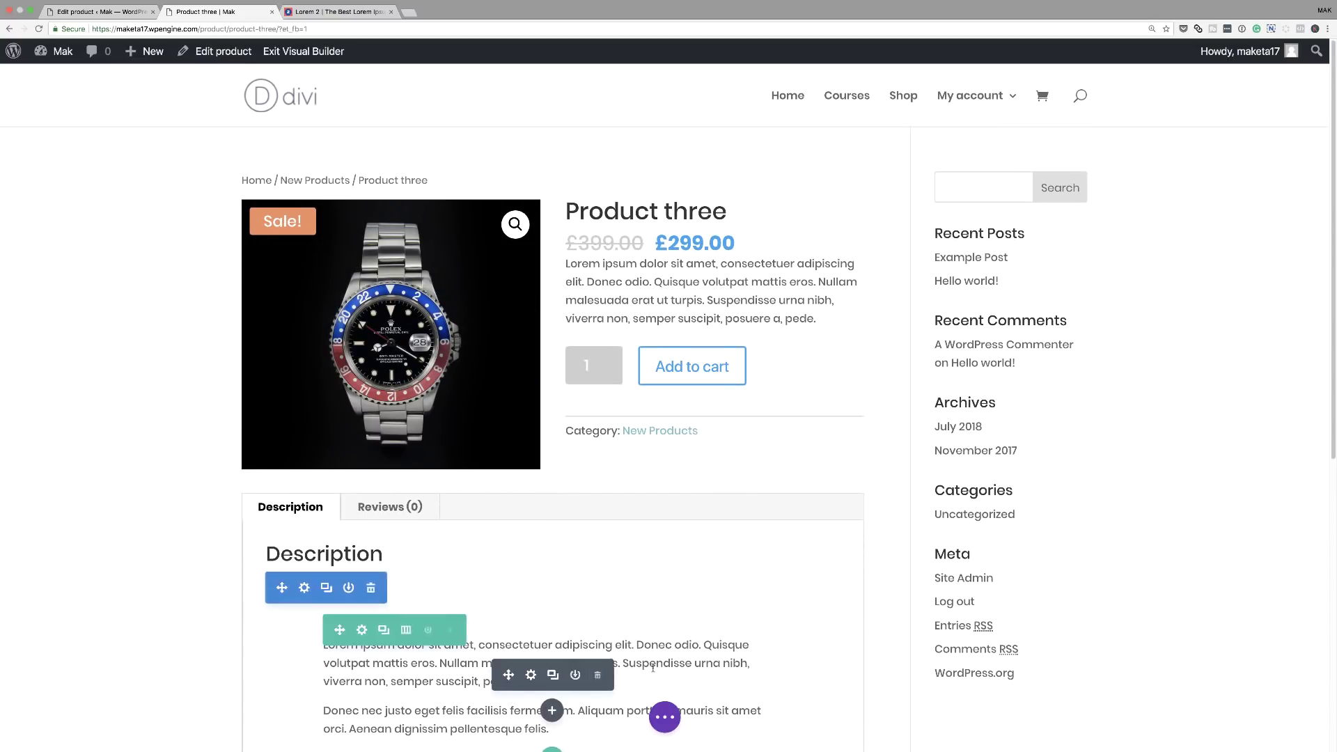
scroll(652, 682, "down", 5)
scroll(652, 684, "down", 5)
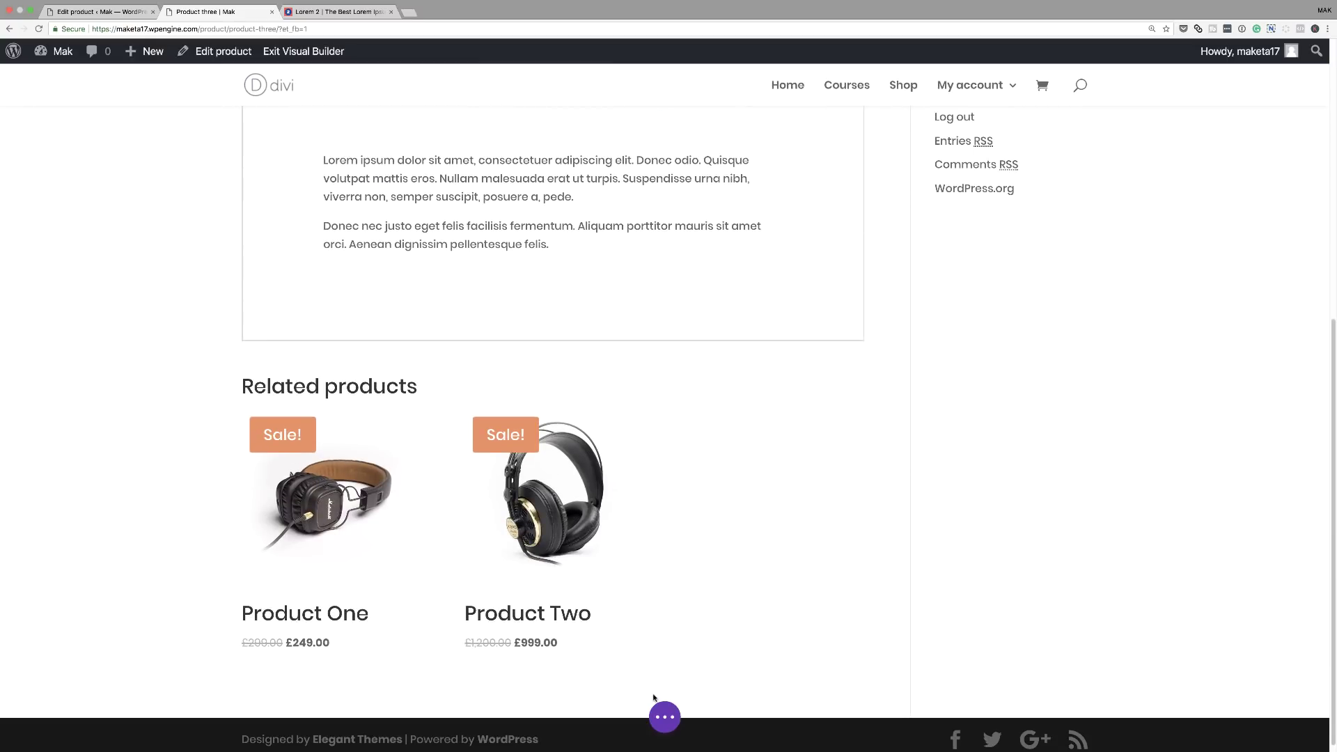
scroll(653, 696, "up", 5)
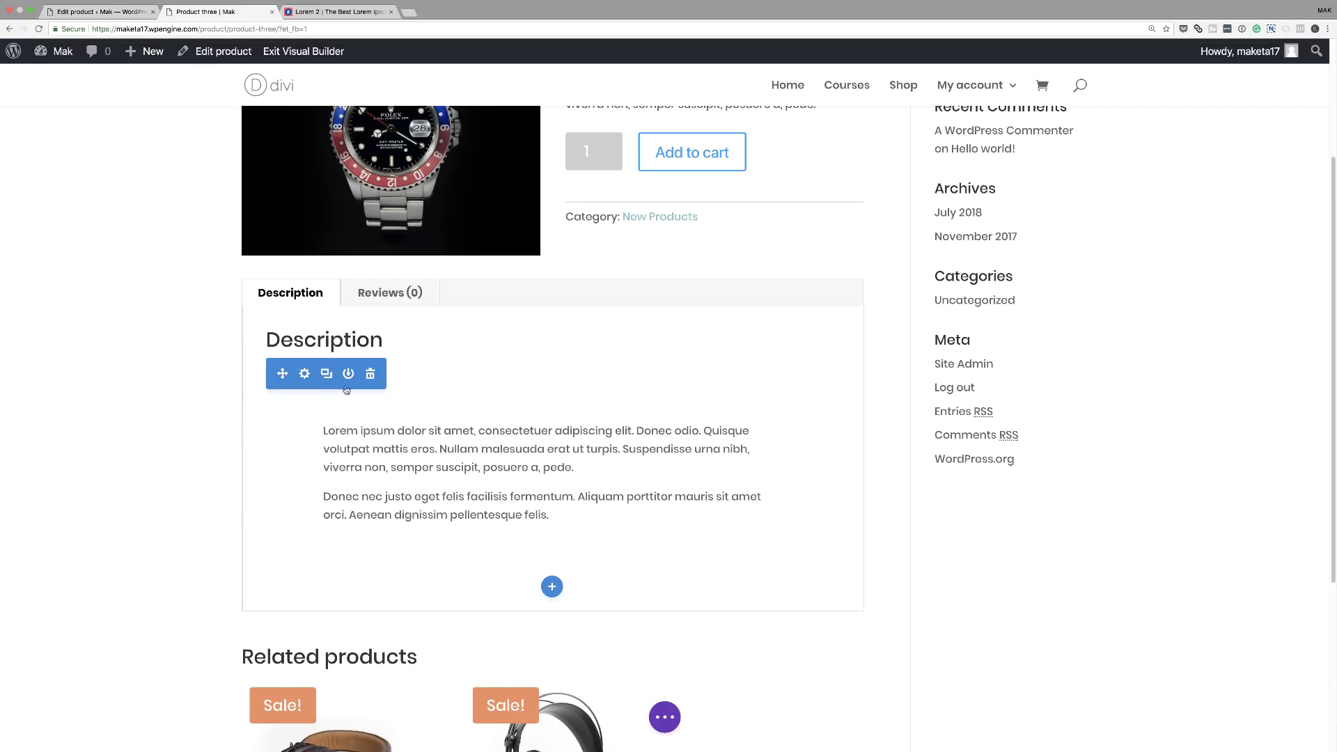
Give the description's section a light grey background color and save the section settings.
left_click(304, 375)
left_click(103, 197)
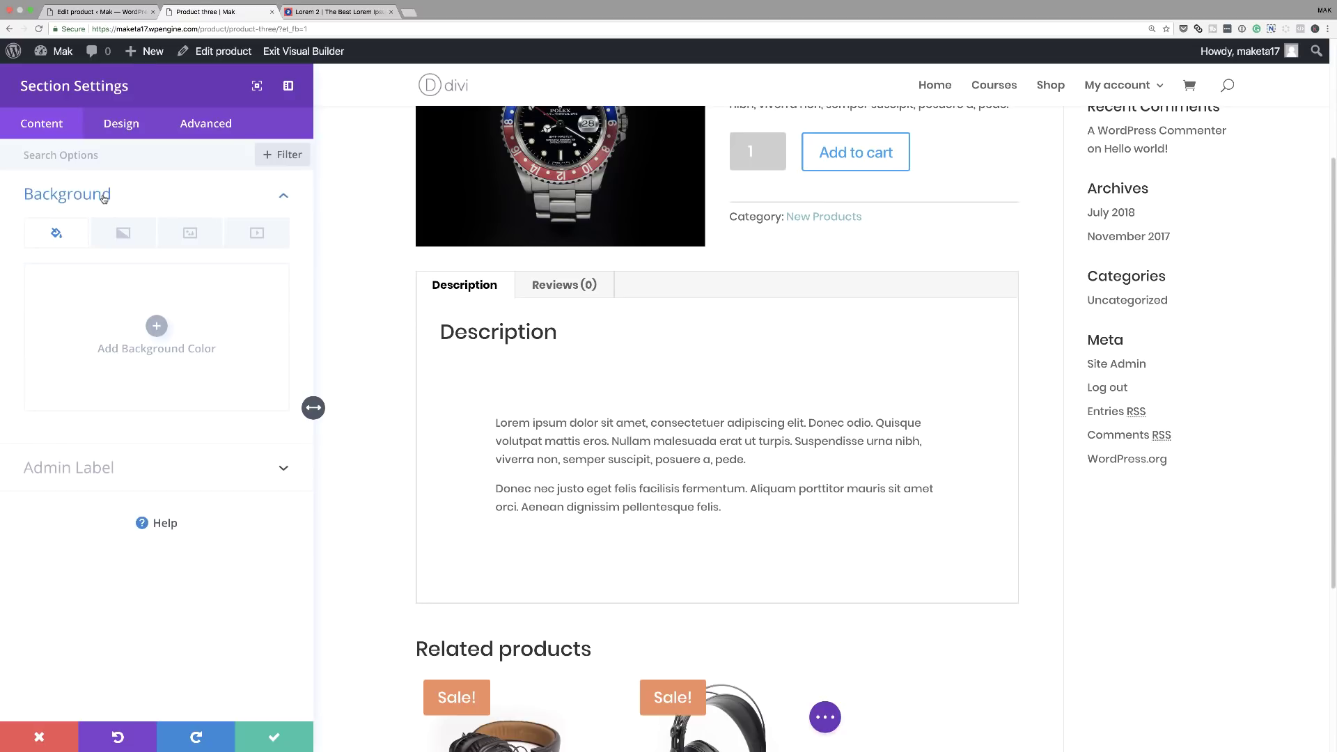
left_click(156, 325)
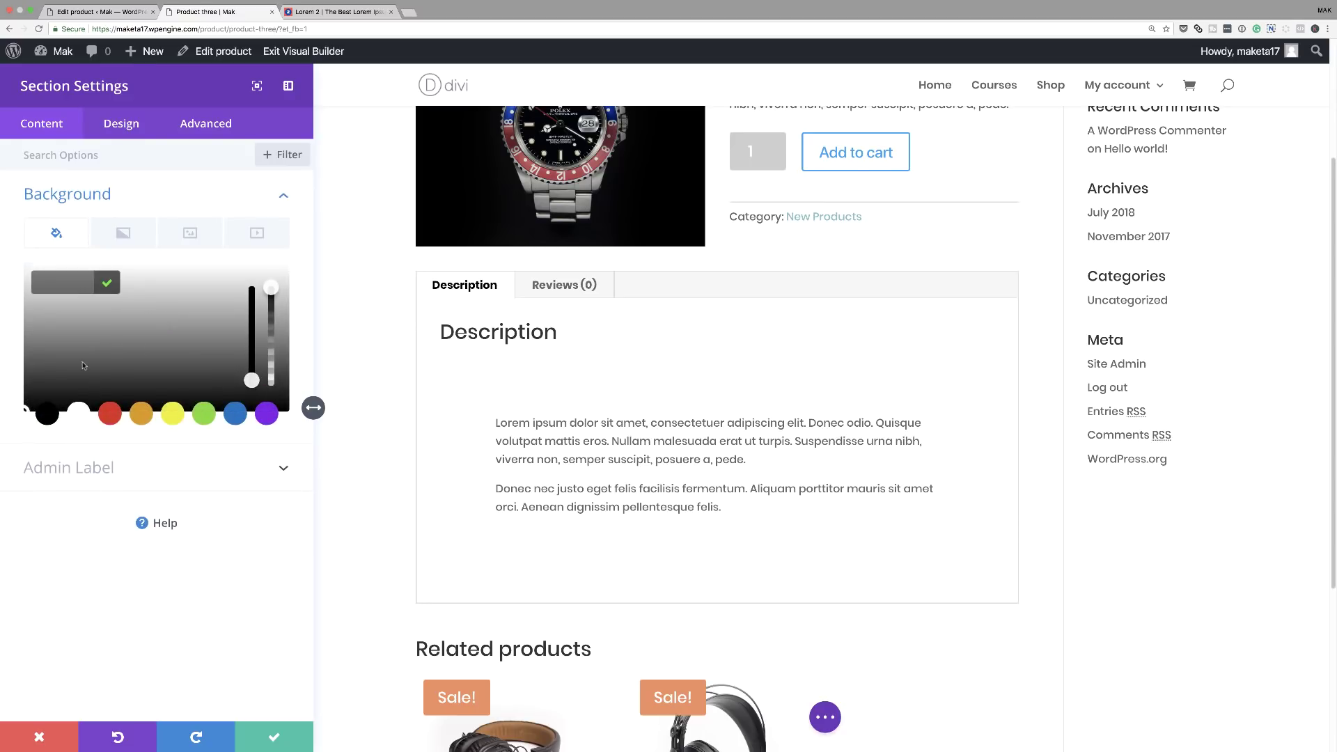
left_click_drag(66, 325, 11, 273)
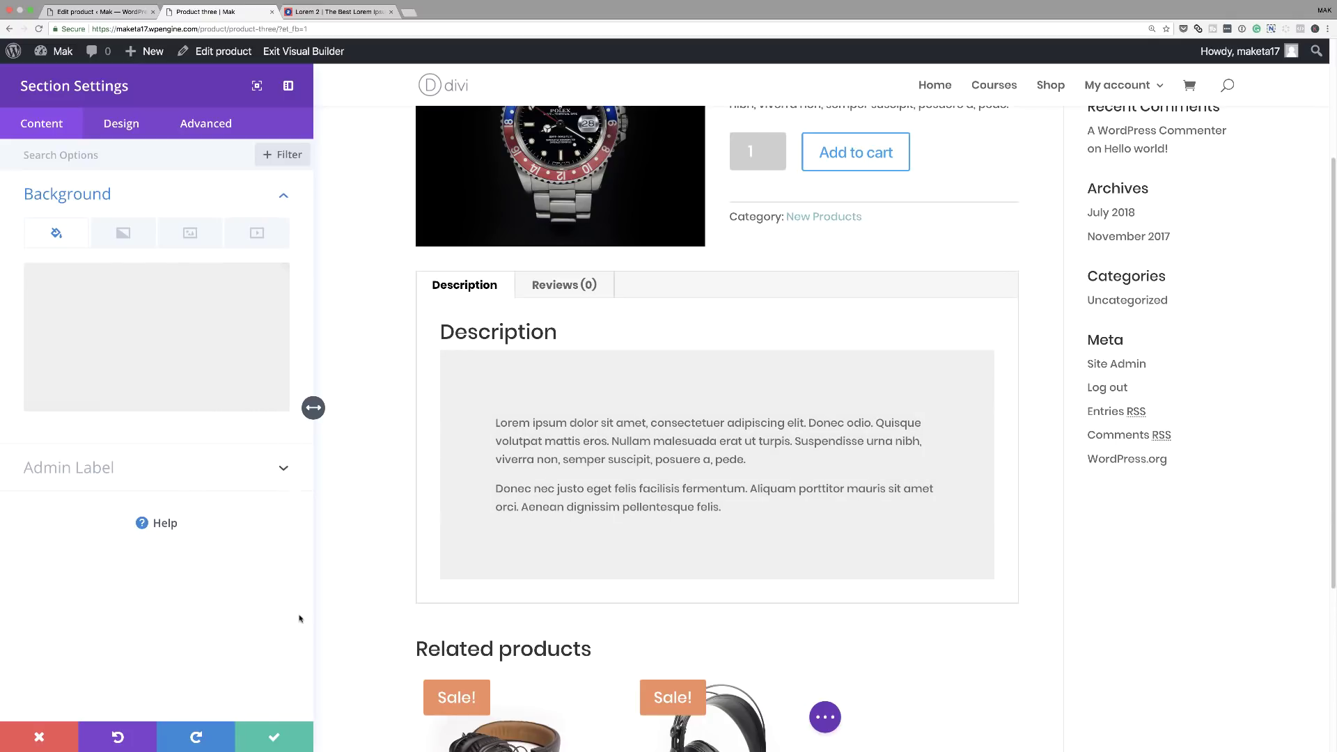
left_click(277, 738)
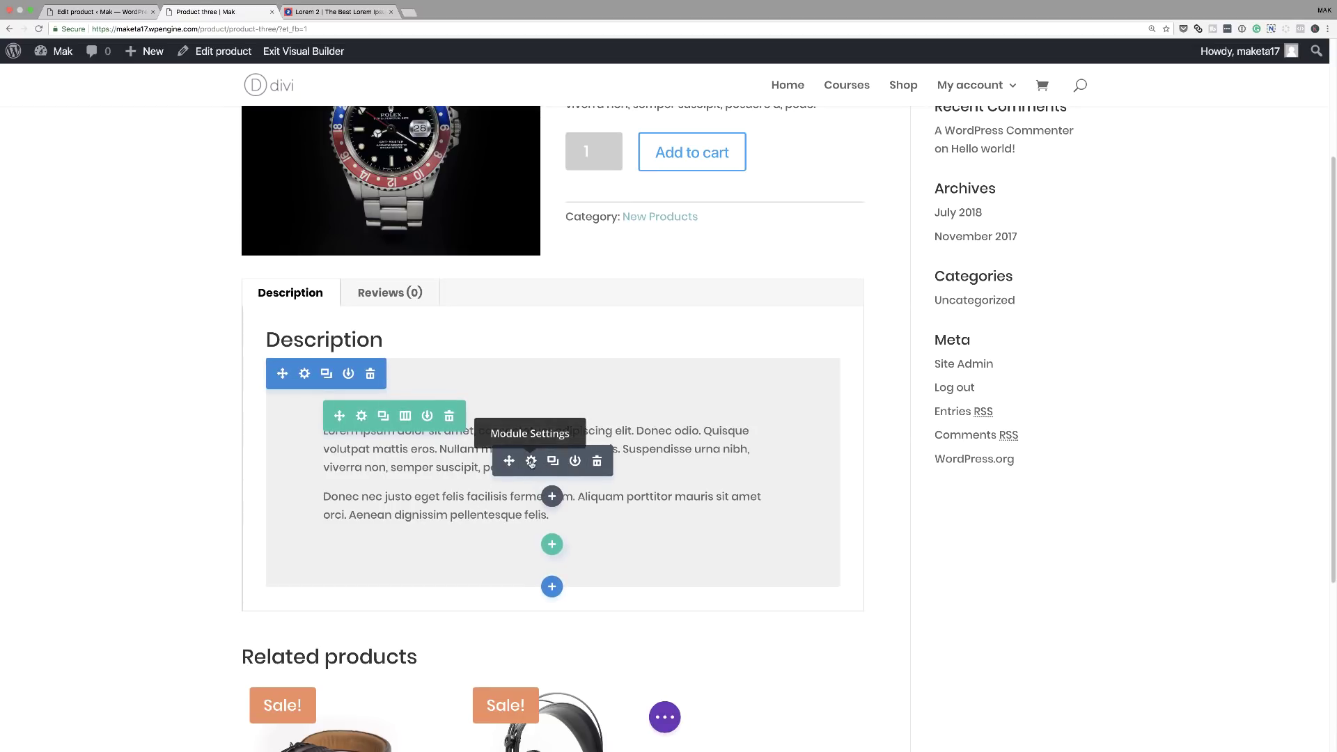
Insert a Video module below the description text and save it with its default video.
left_click(552, 497)
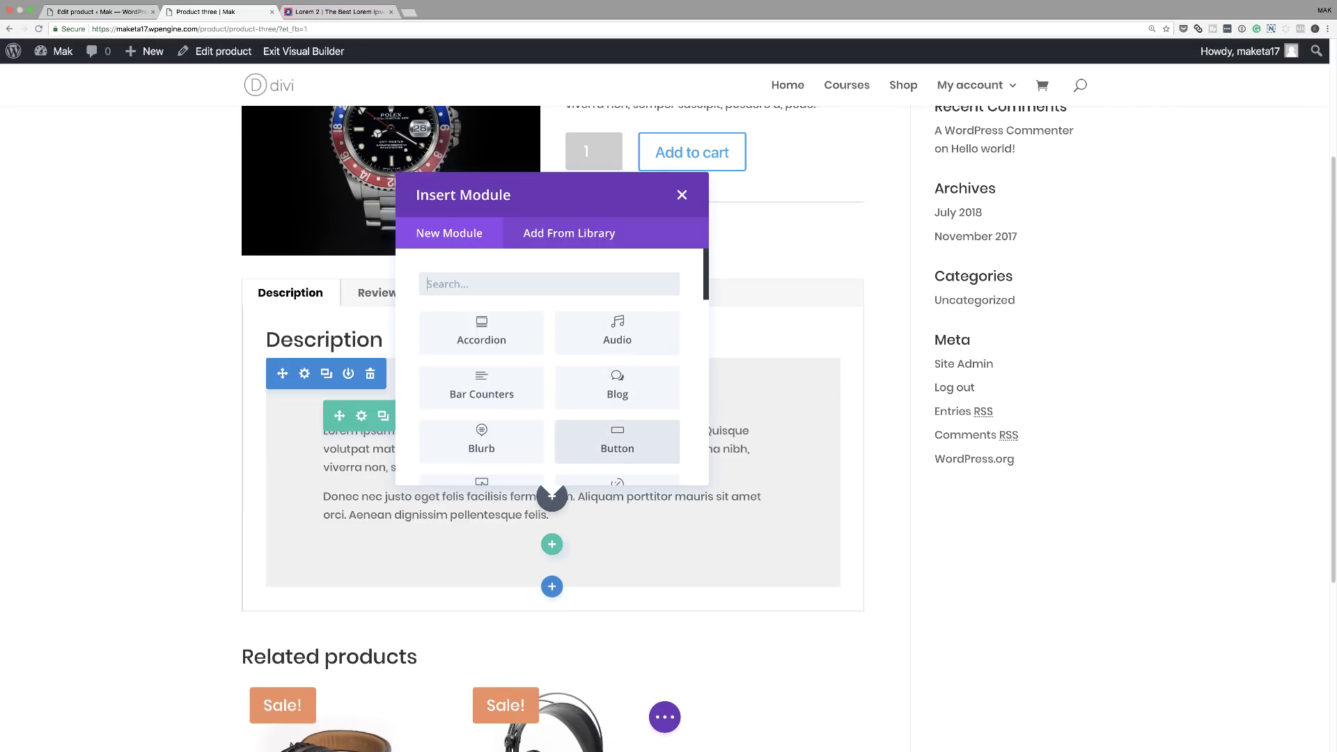
type("video")
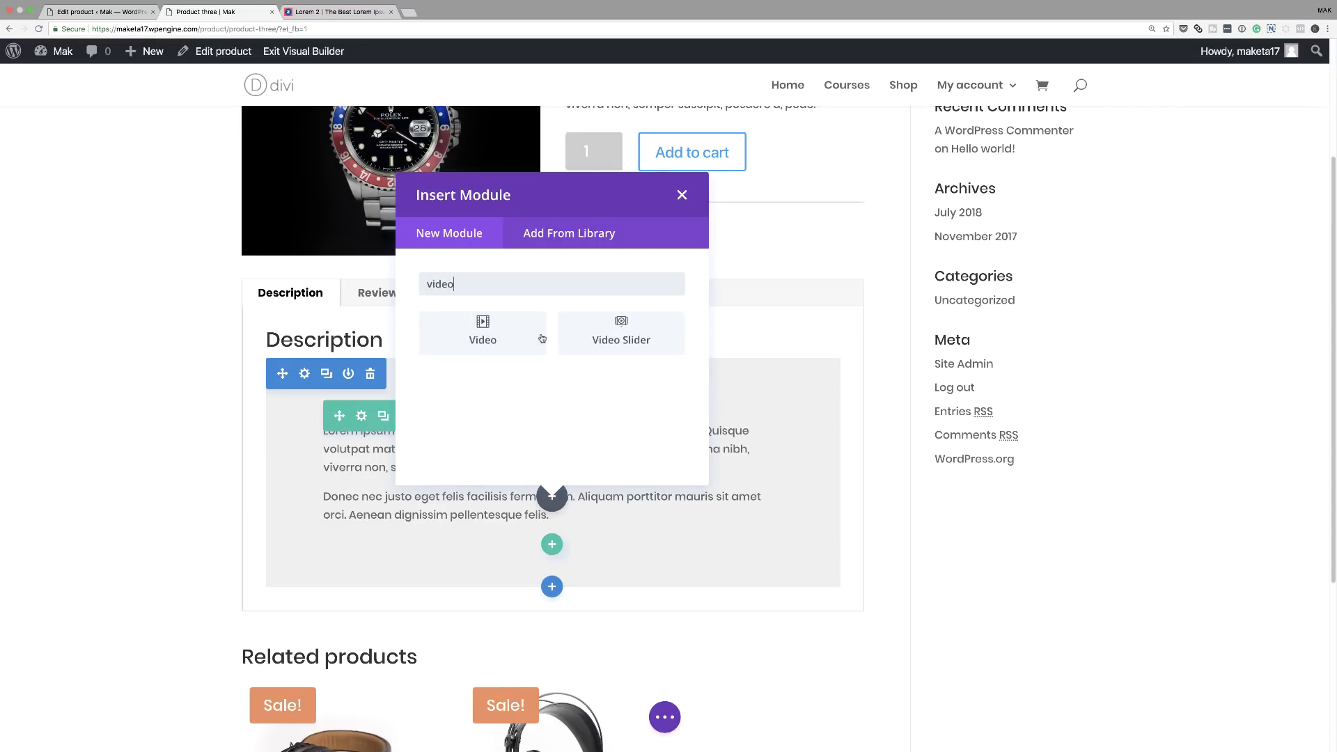
left_click(542, 338)
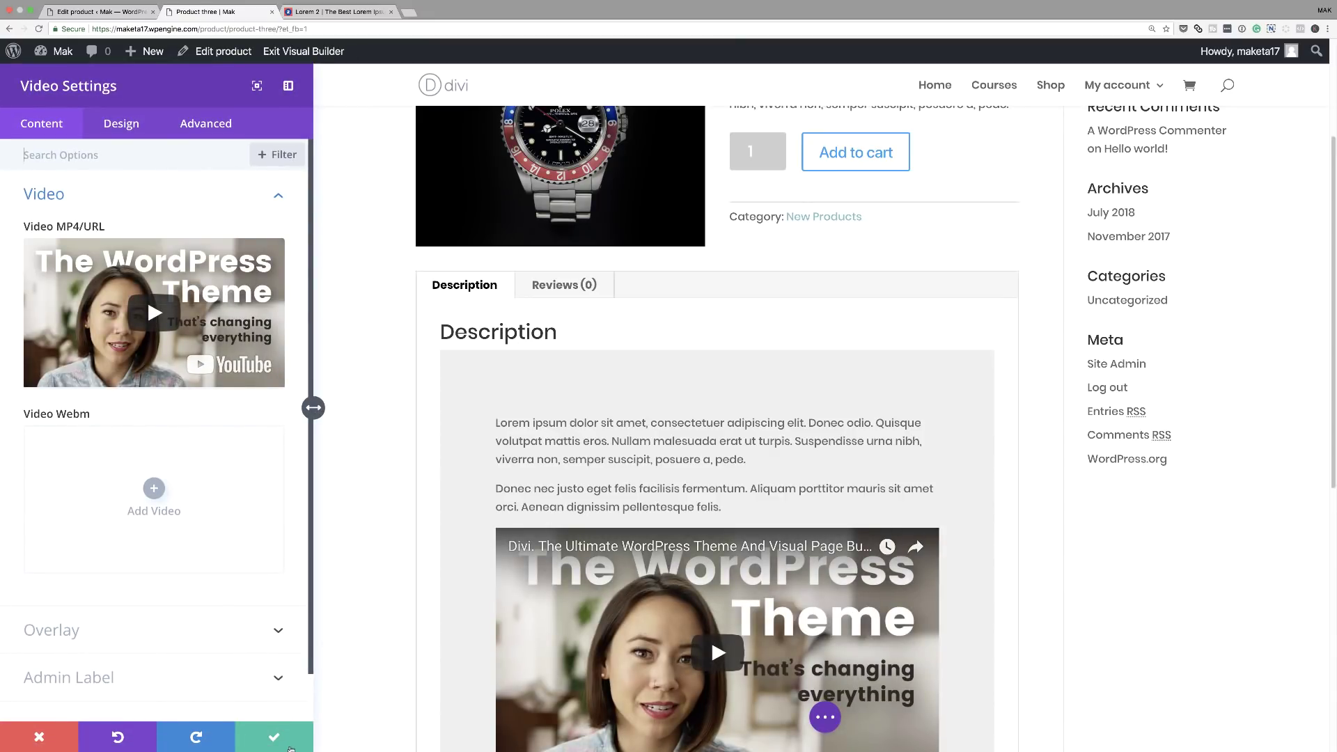
left_click(275, 736)
Set the video module's image overlay to main-bg.jpg from the media library.
scroll(381, 637, "down", 4)
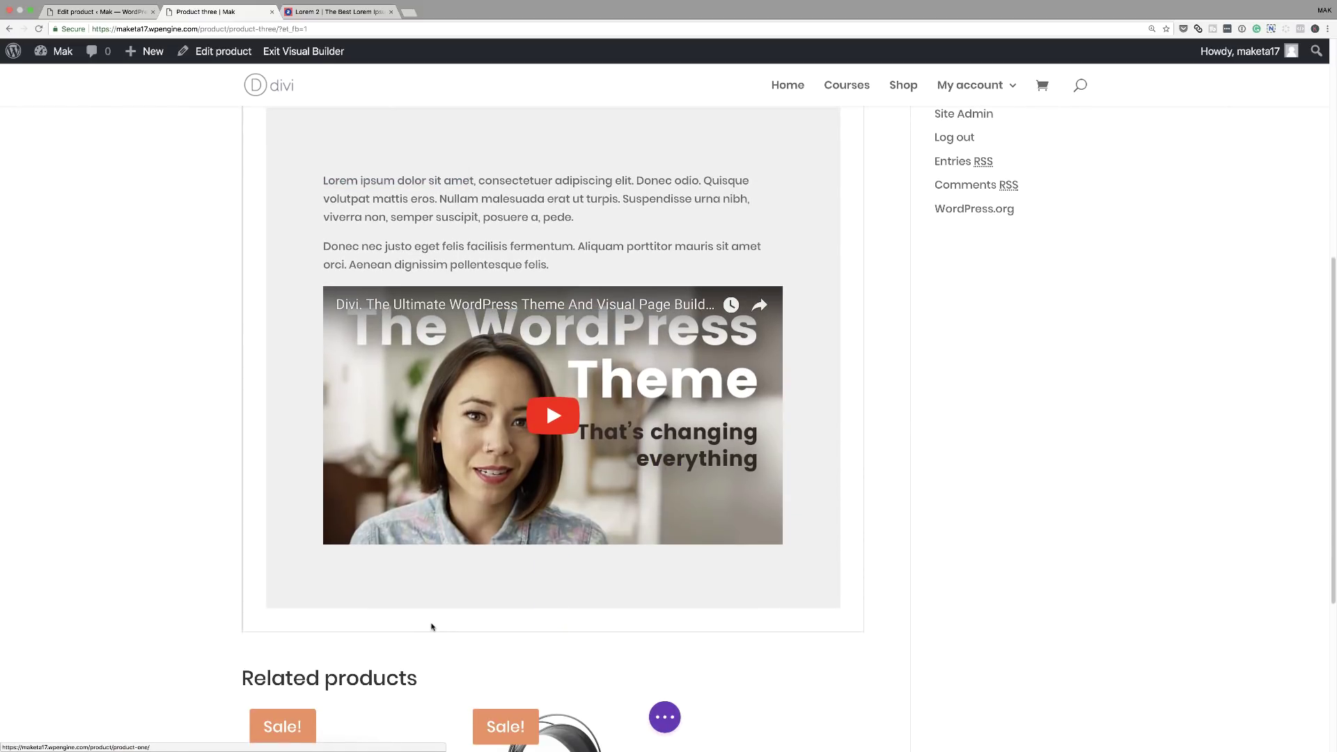
scroll(270, 457, "up", 2)
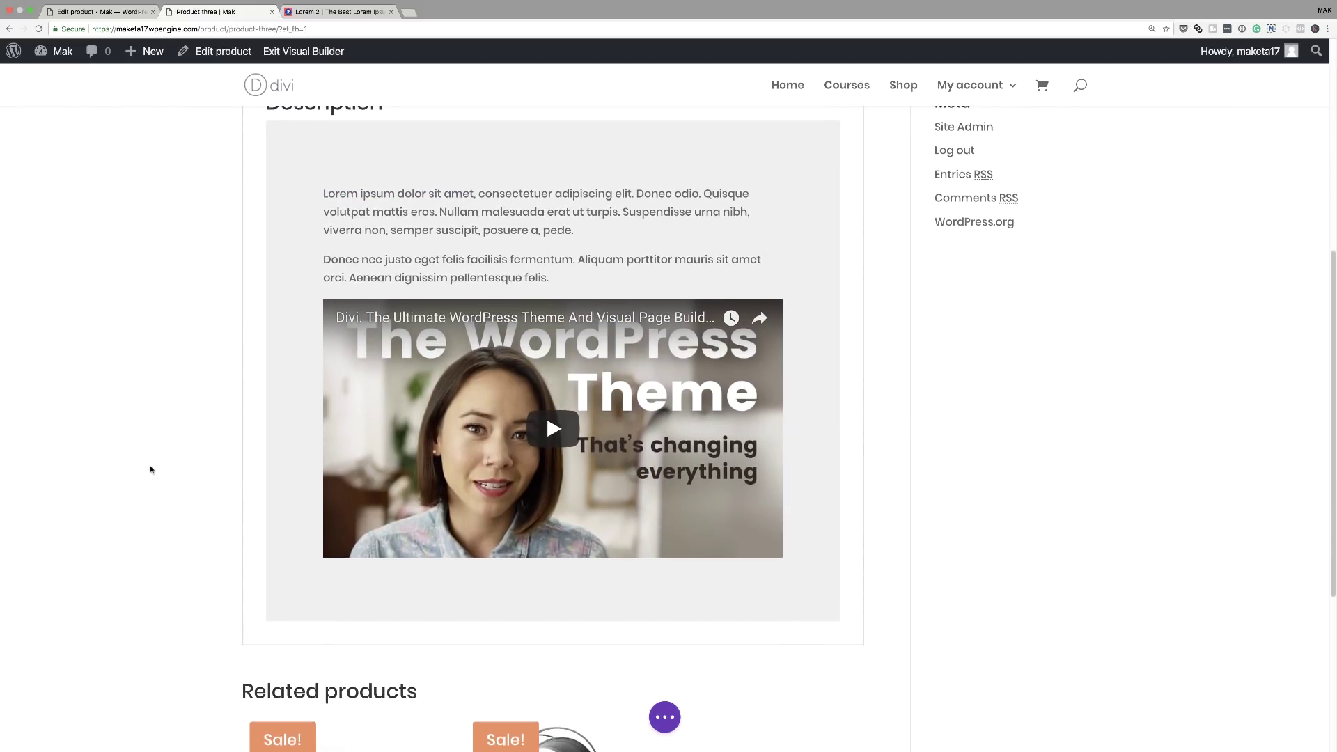
mouse_move(534, 426)
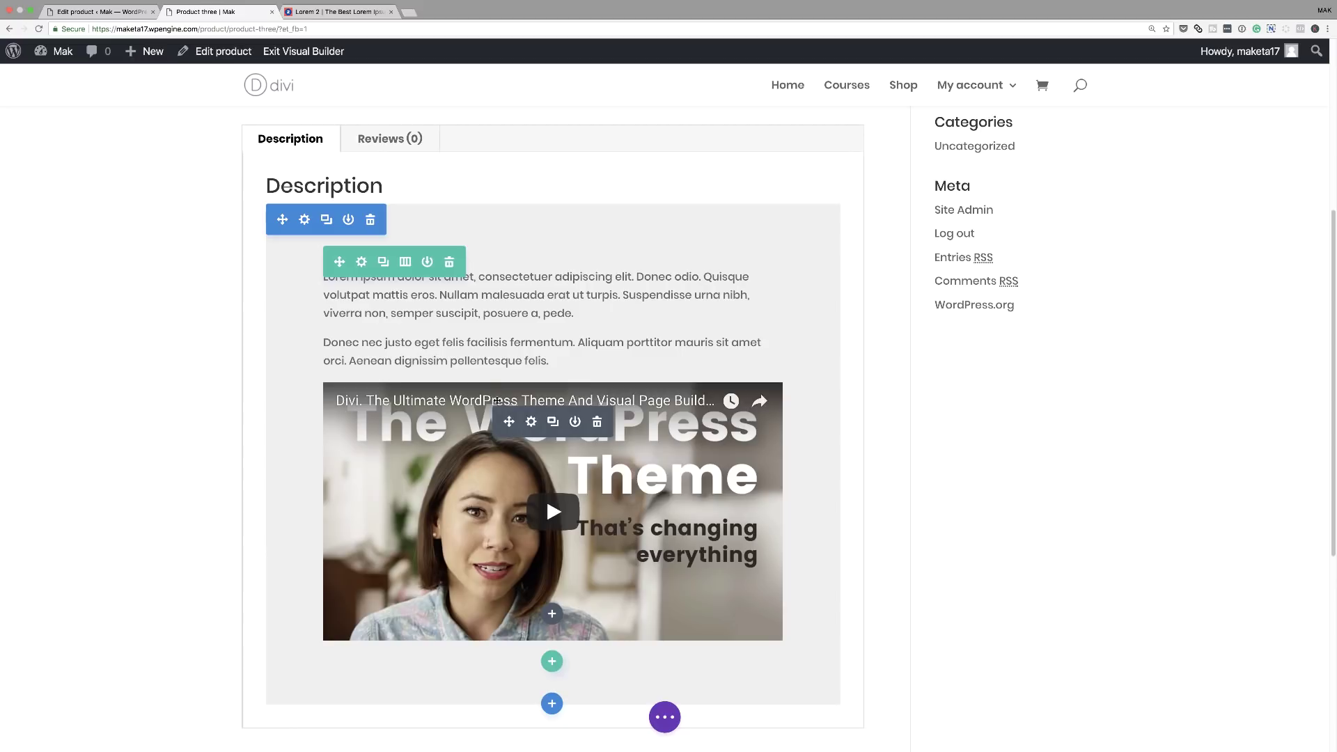
left_click(533, 424)
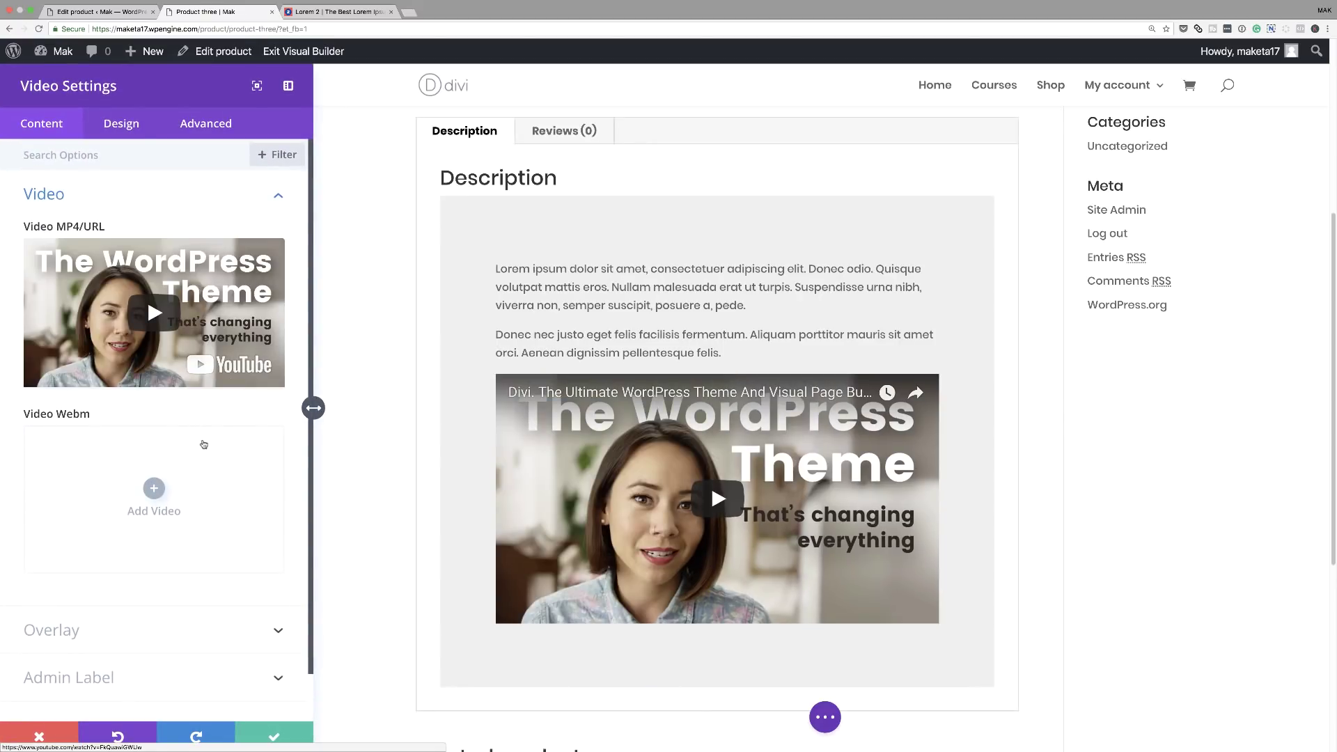
scroll(181, 481, "down", 1)
left_click(81, 587)
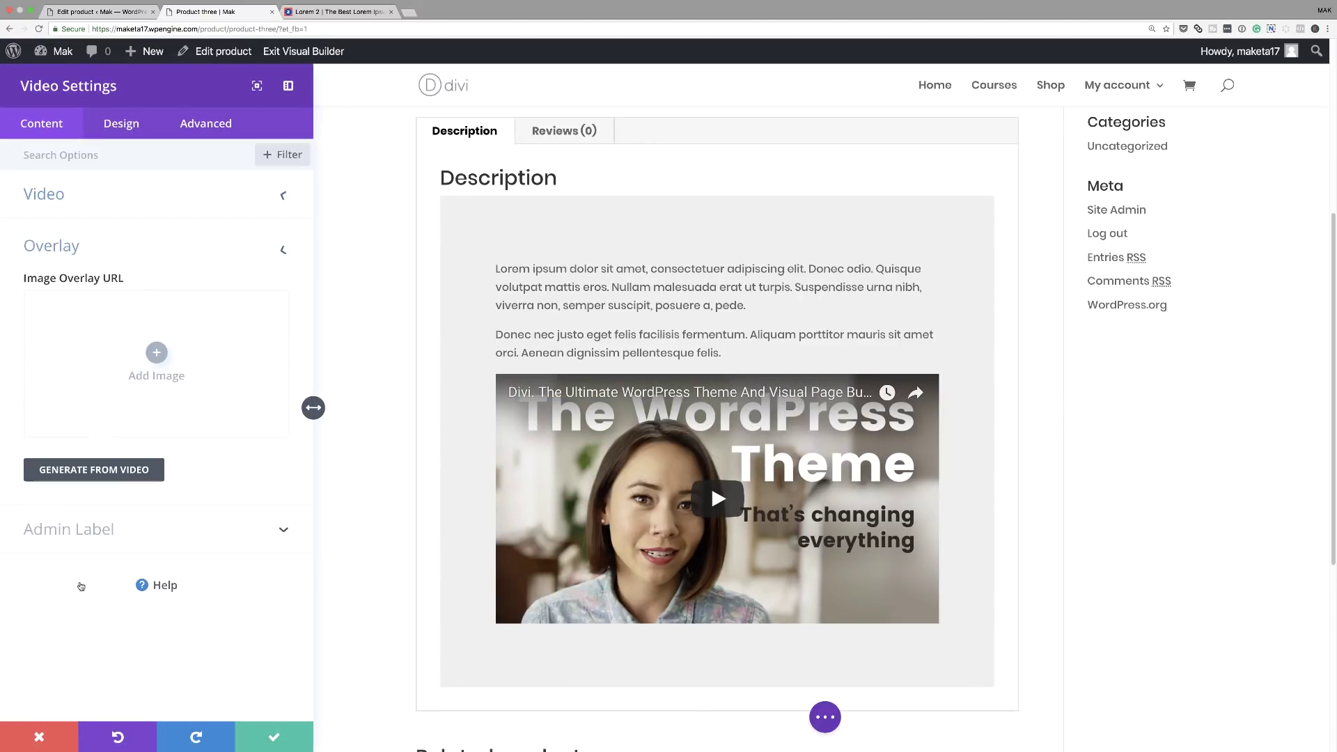
left_click(162, 364)
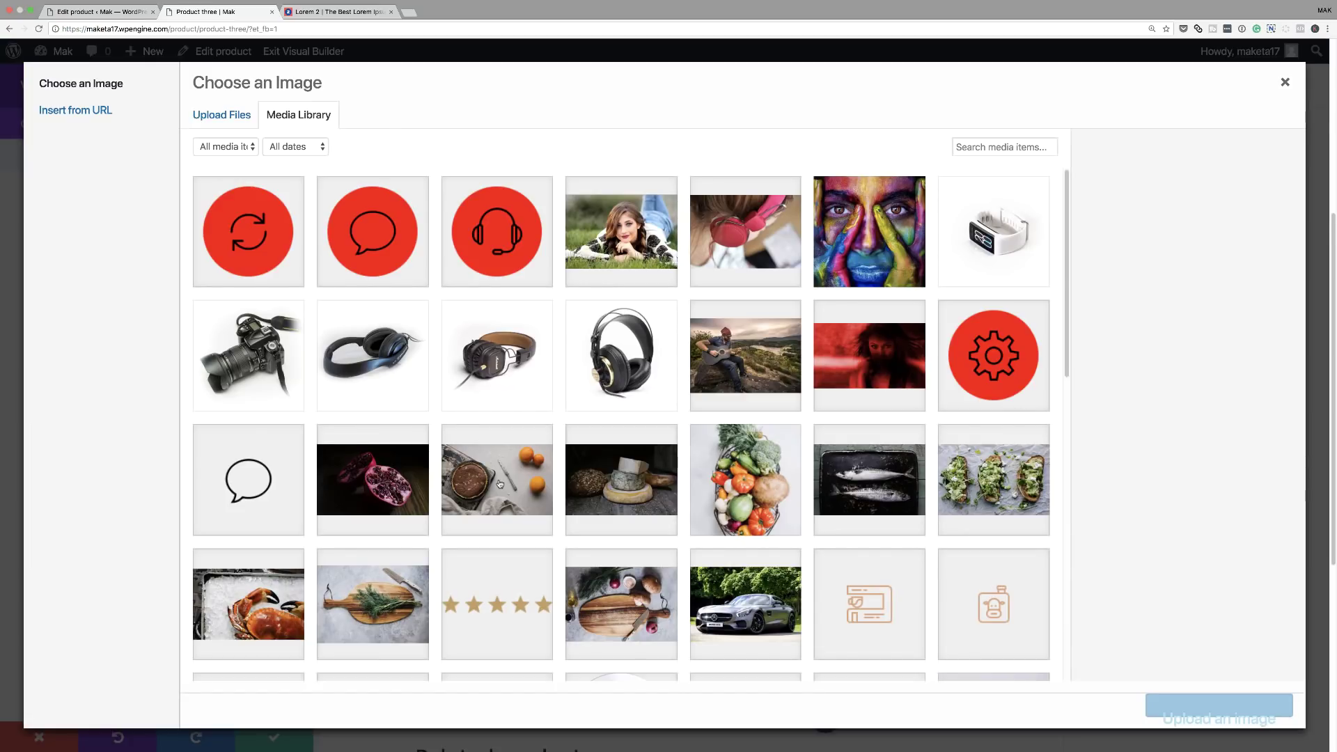
scroll(499, 483, "down", 10)
left_click(745, 454)
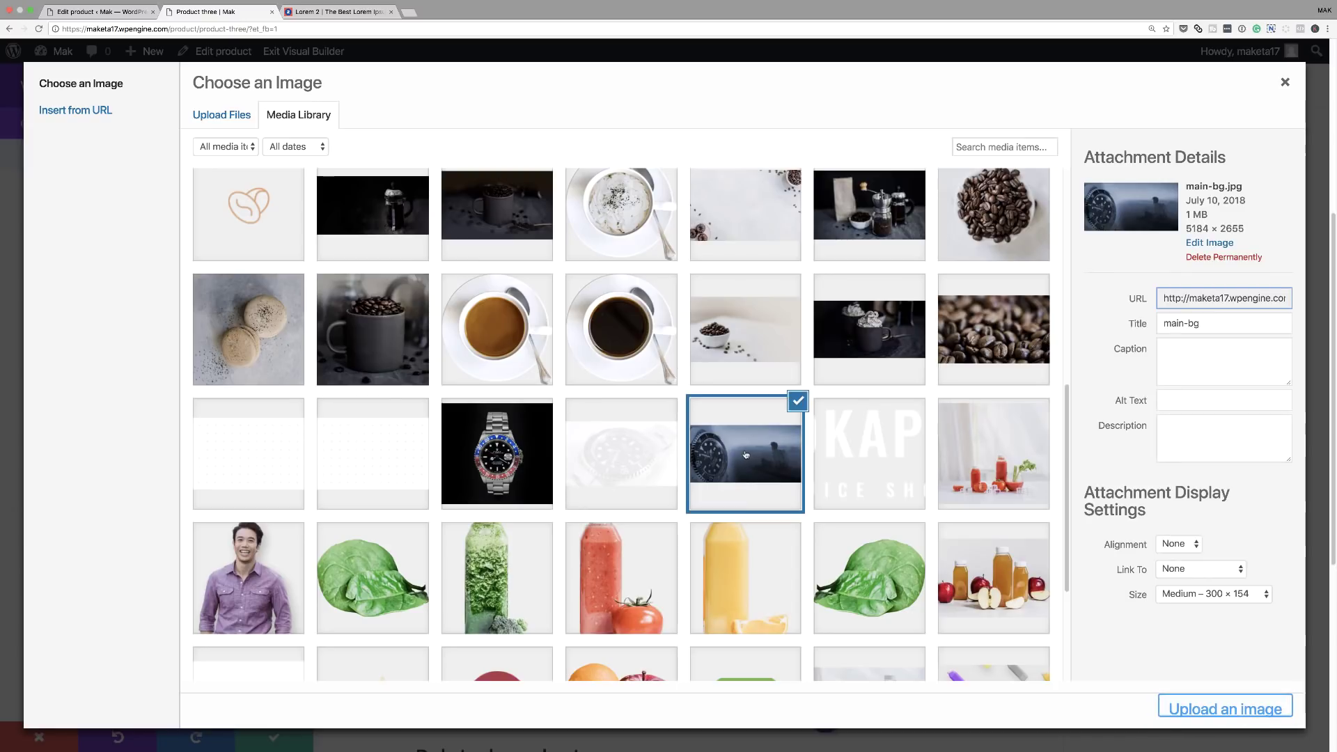
left_click(1215, 708)
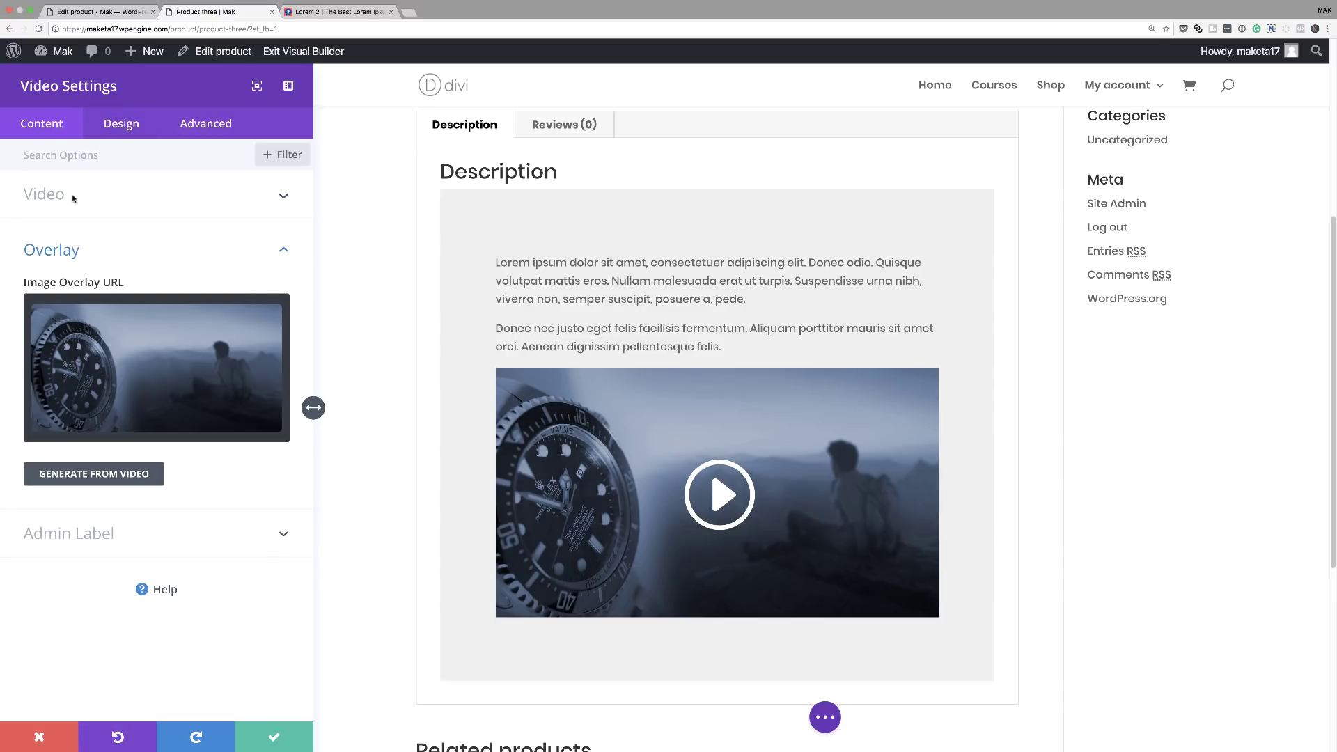
Set the video module's sizing width to 100%, save the video settings and look over the product page.
left_click(124, 125)
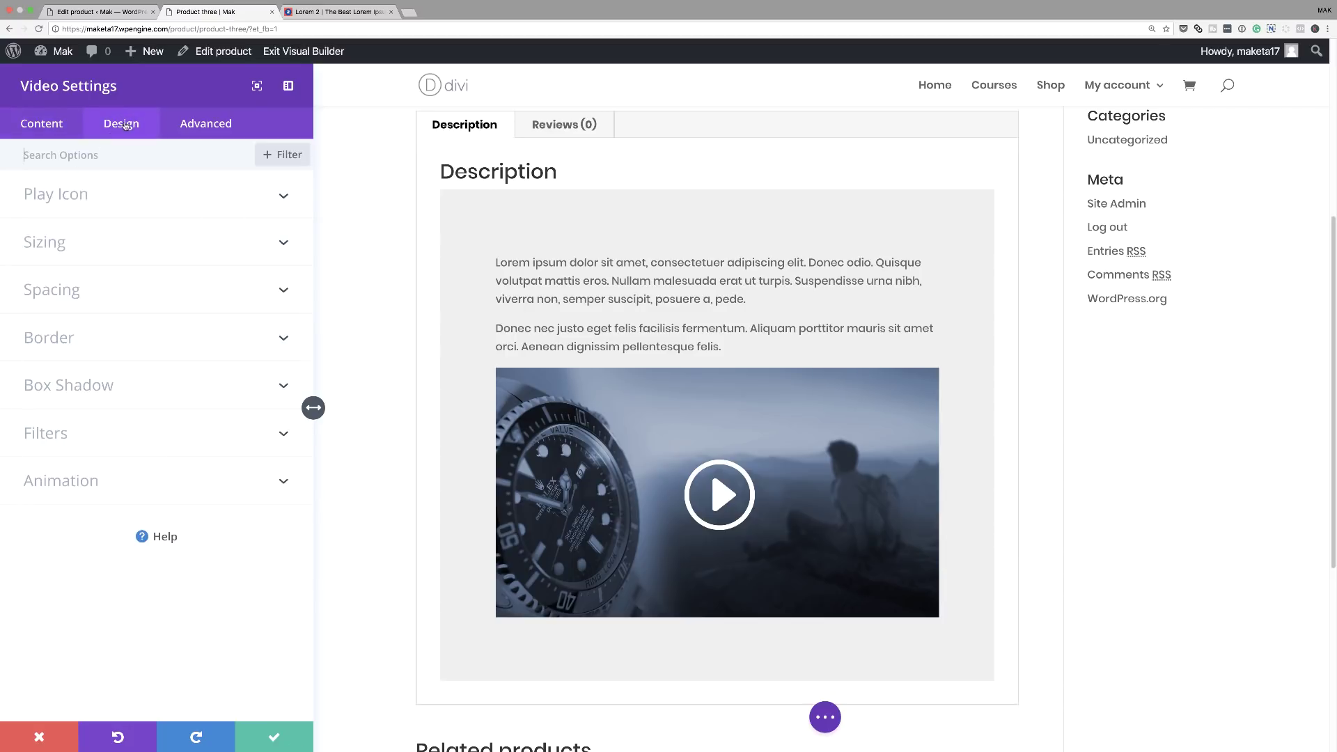
left_click(67, 199)
left_click(54, 342)
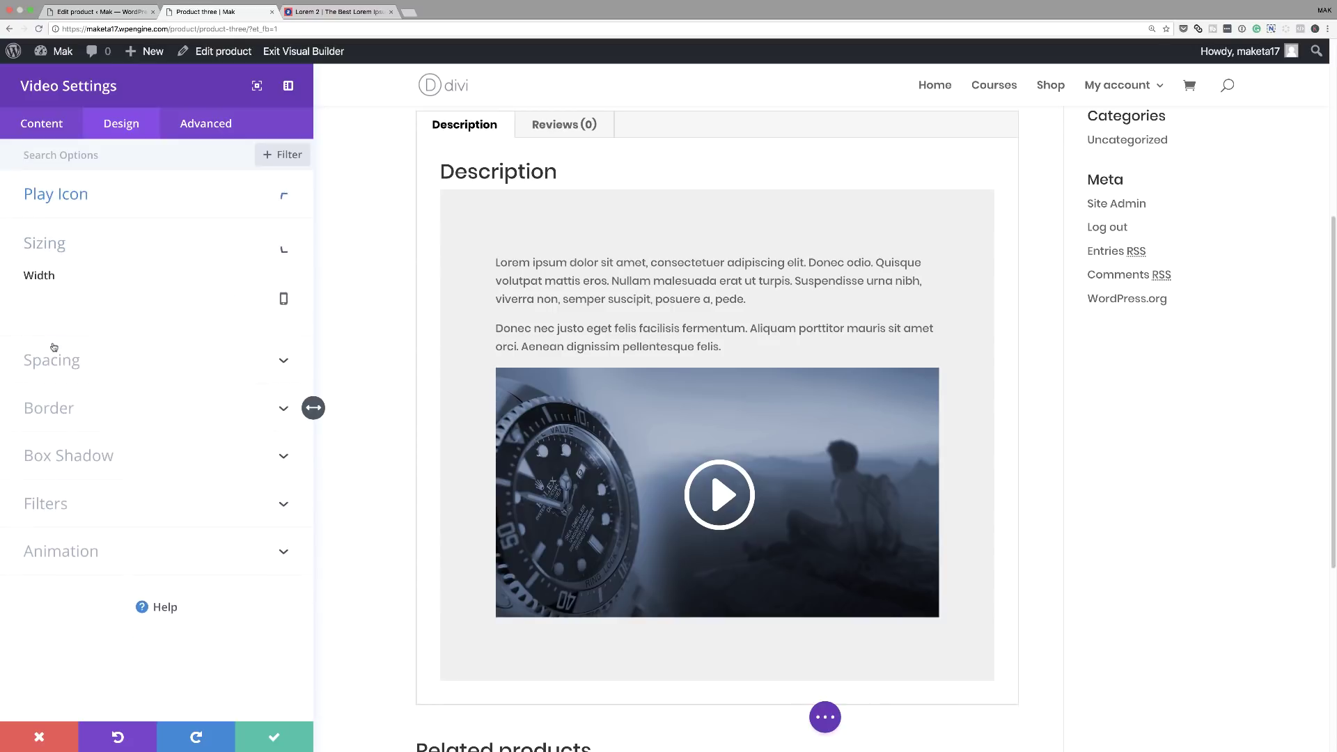
mouse_move(145, 310)
left_mouse_down()
mouse_move(90, 316)
mouse_move(155, 308)
left_mouse_up()
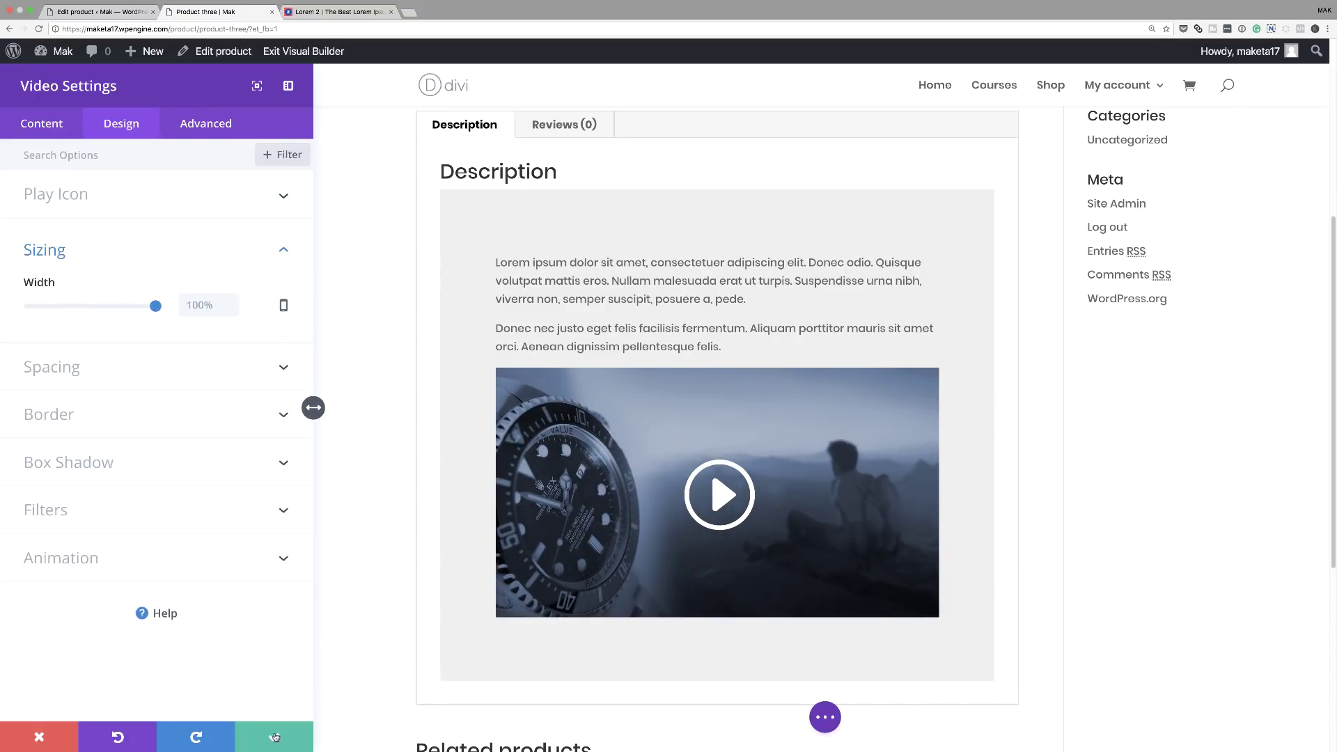
left_click(274, 736)
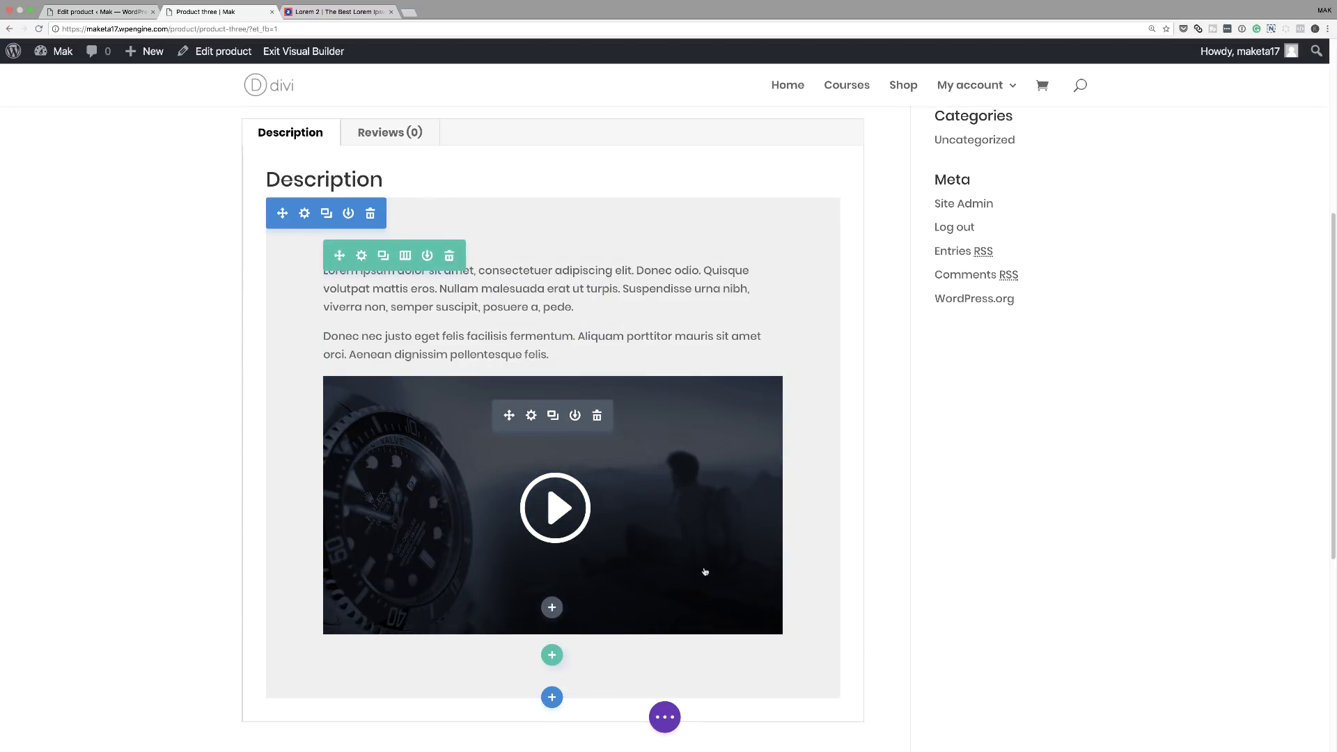
scroll(334, 139, "down", 2)
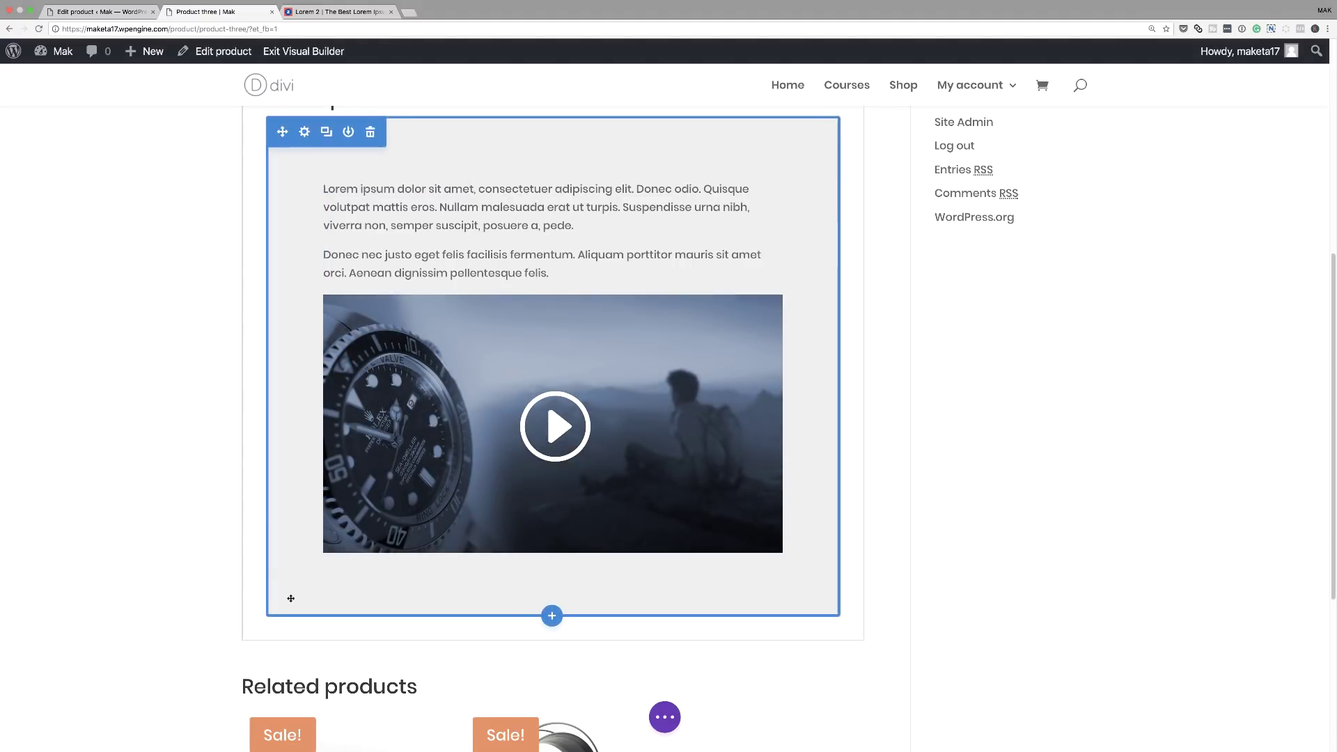
scroll(138, 550, "up", 4)
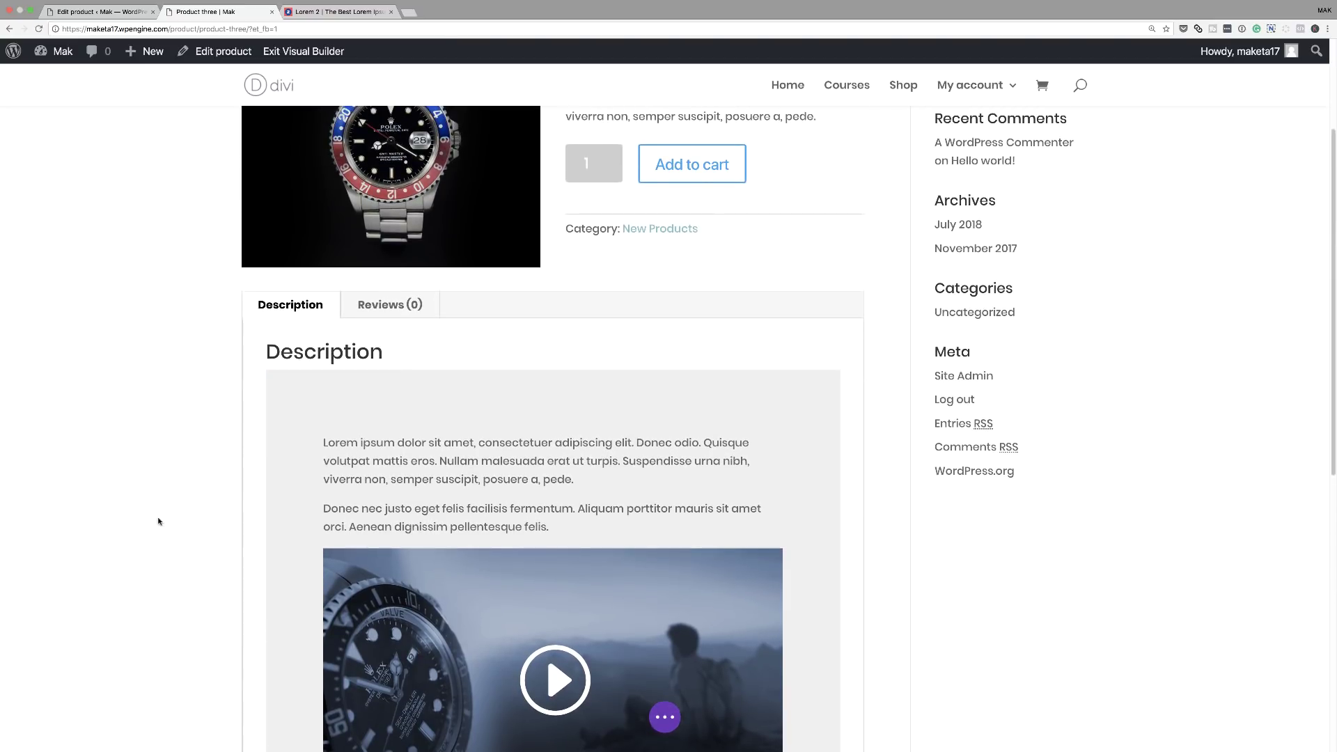
scroll(147, 549, "up", 3)
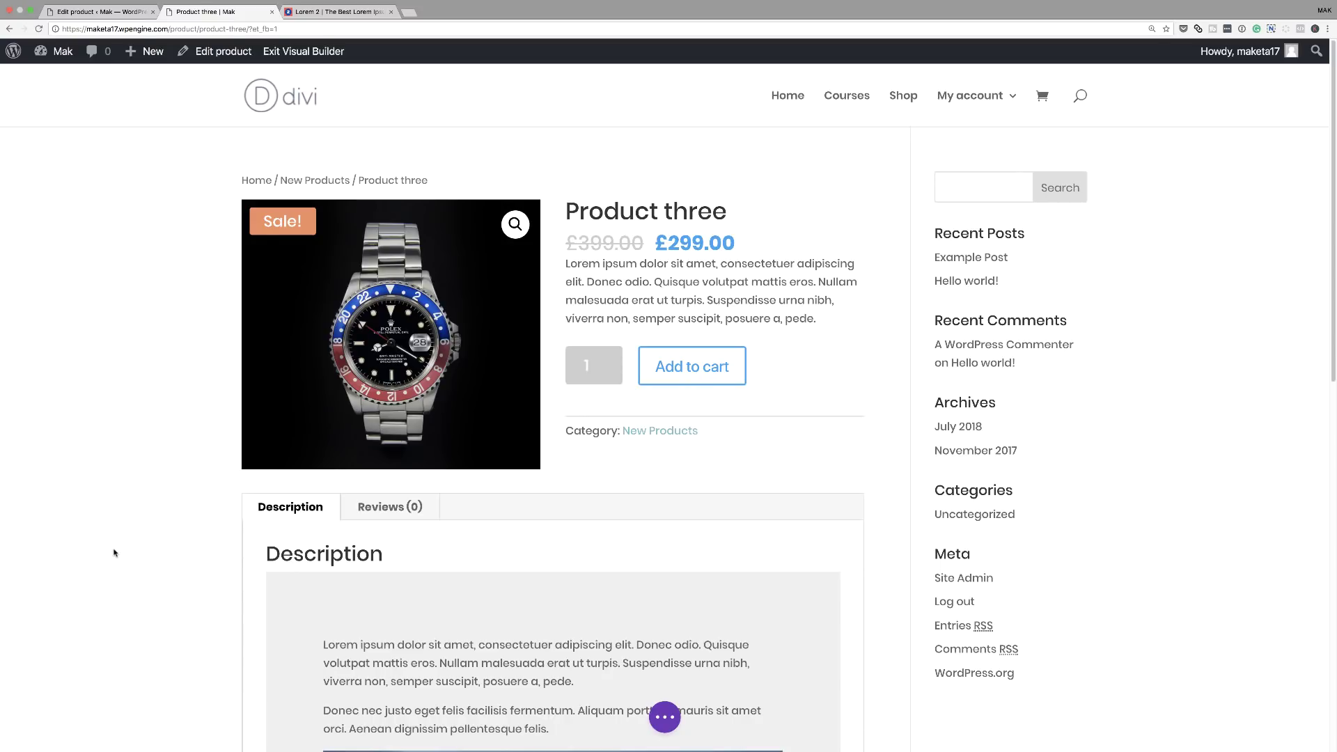
Save the Product three page, review its description with the video, and exit the visual builder.
key("super+s")
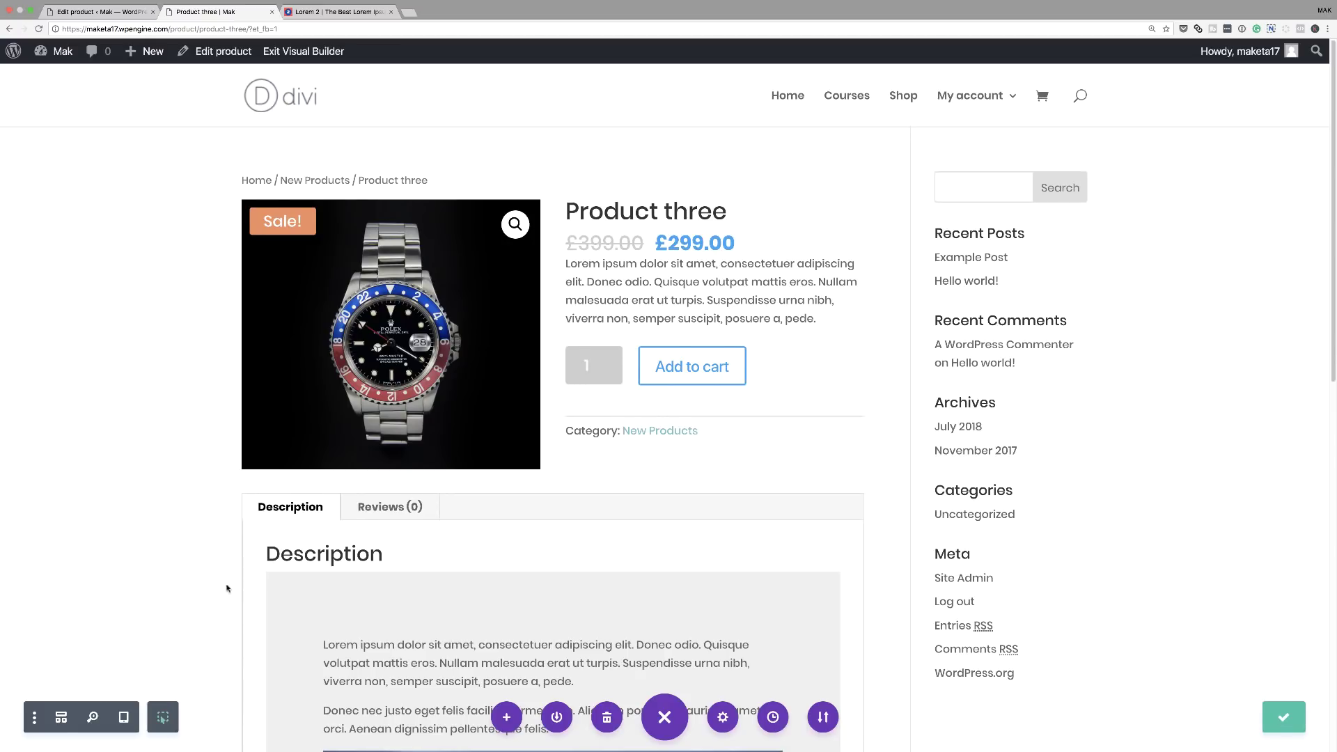
scroll(230, 585, "down", 5)
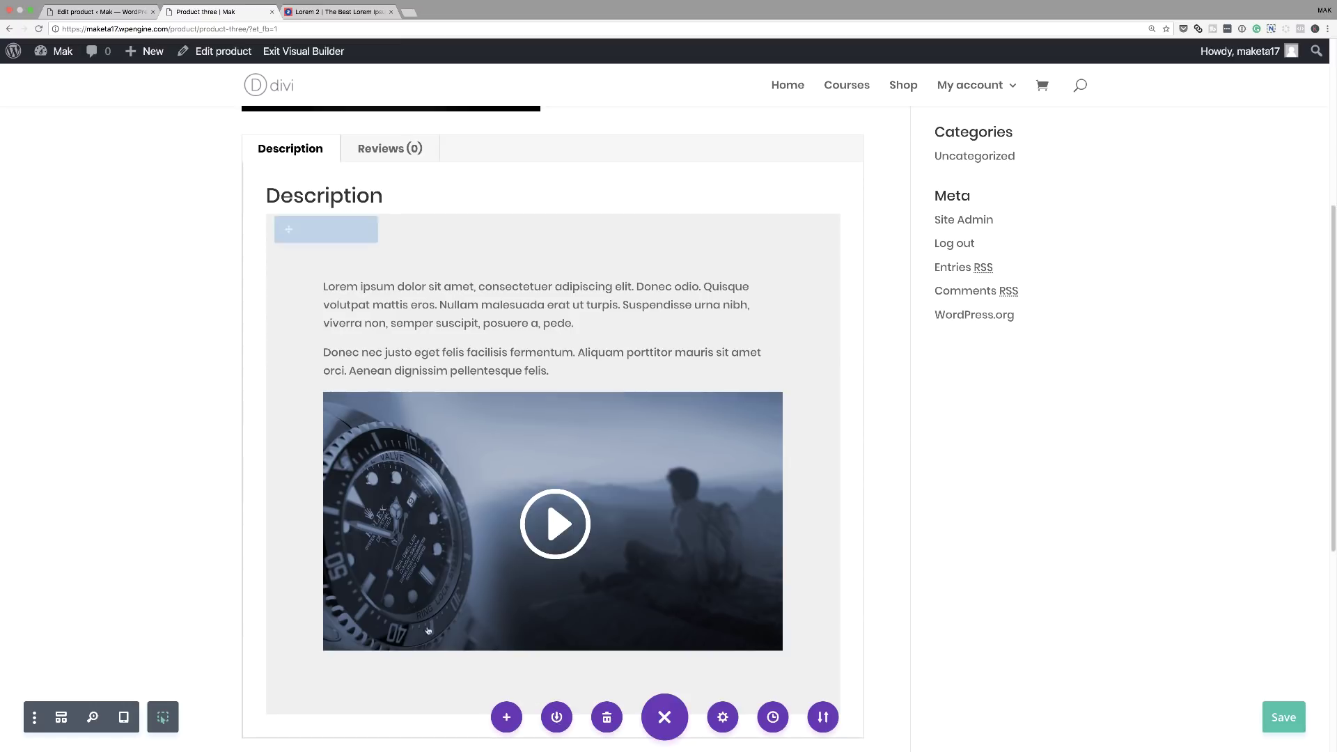
scroll(182, 535, "up", 1)
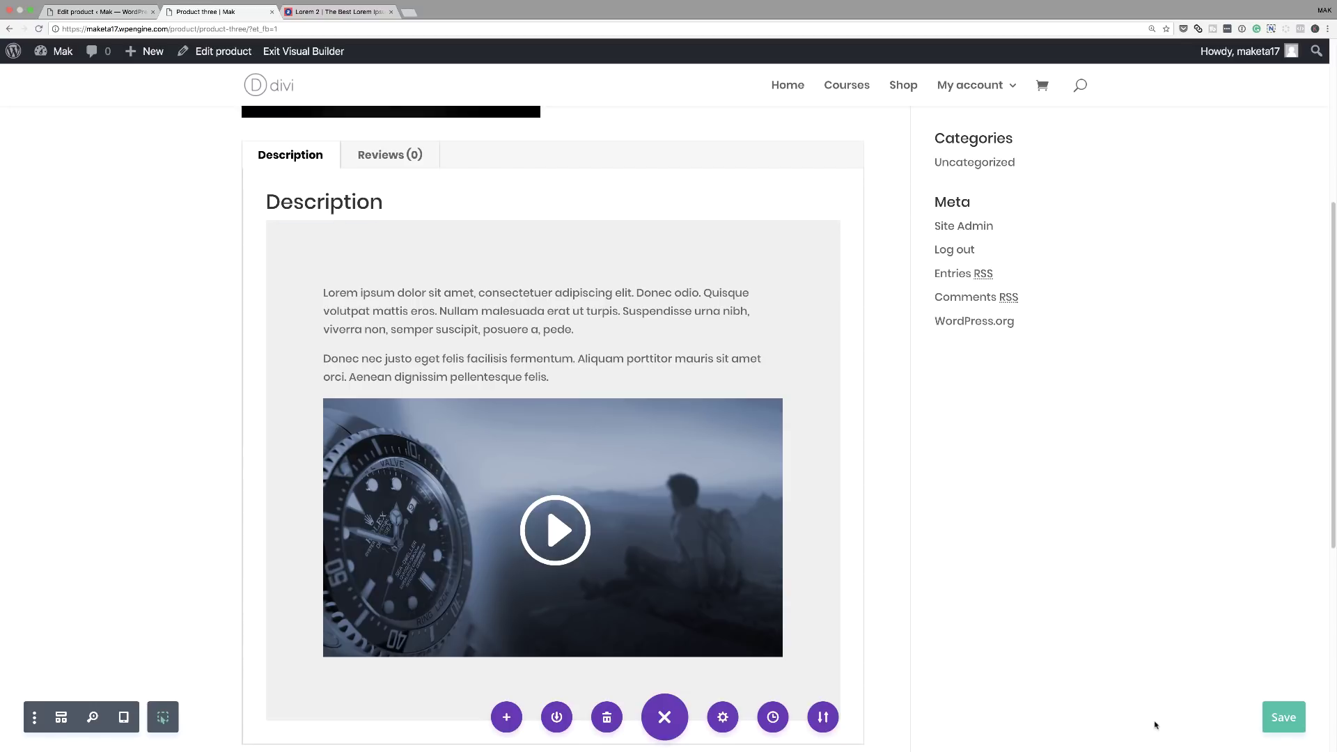
key("super+s")
scroll(187, 417, "up", 10)
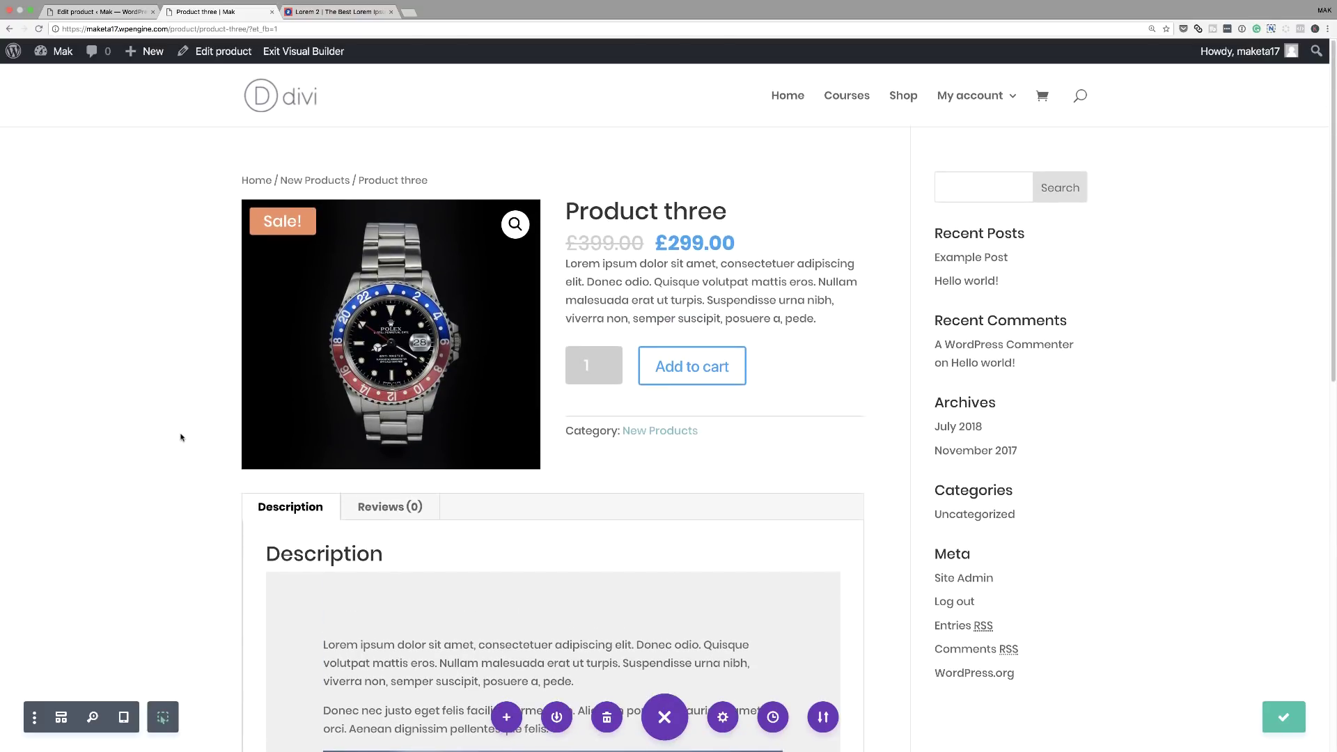
left_click(312, 54)
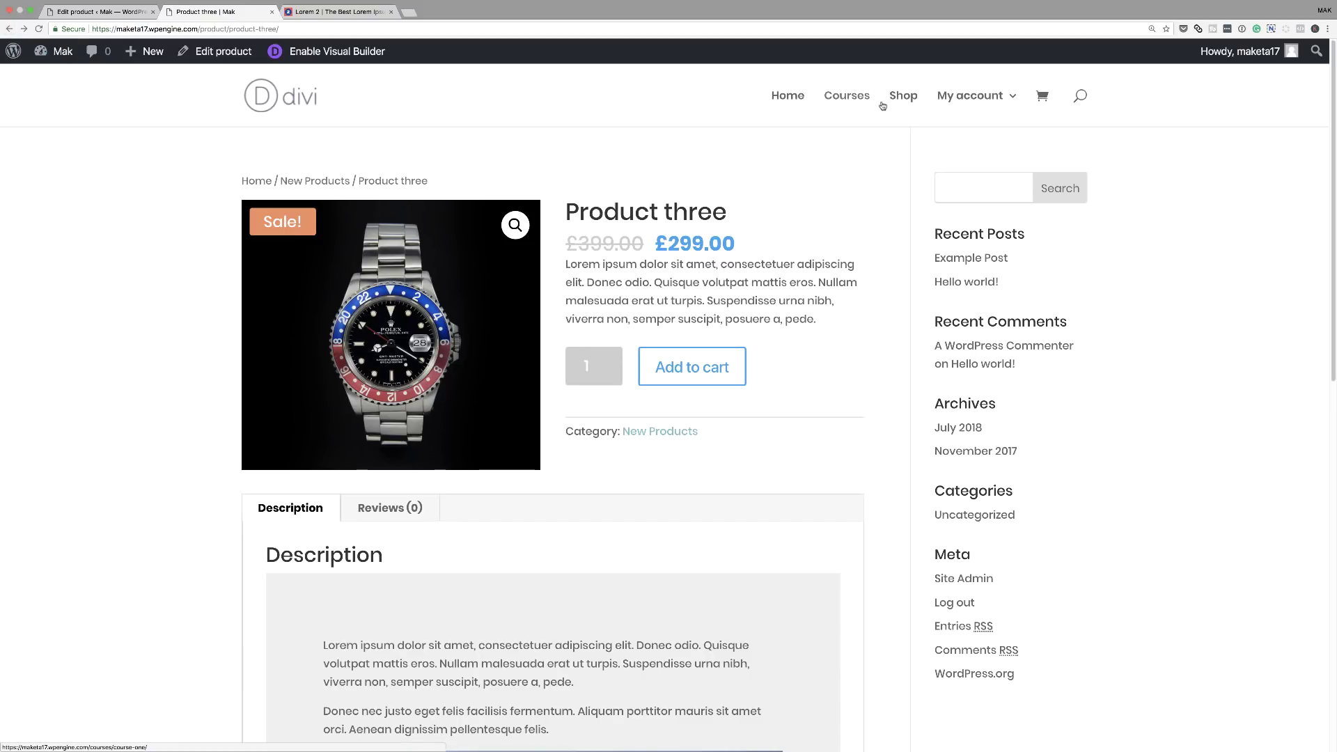
On the My Account page, replace the section's background color with a very light grey and save the section settings.
mouse_move(974, 98)
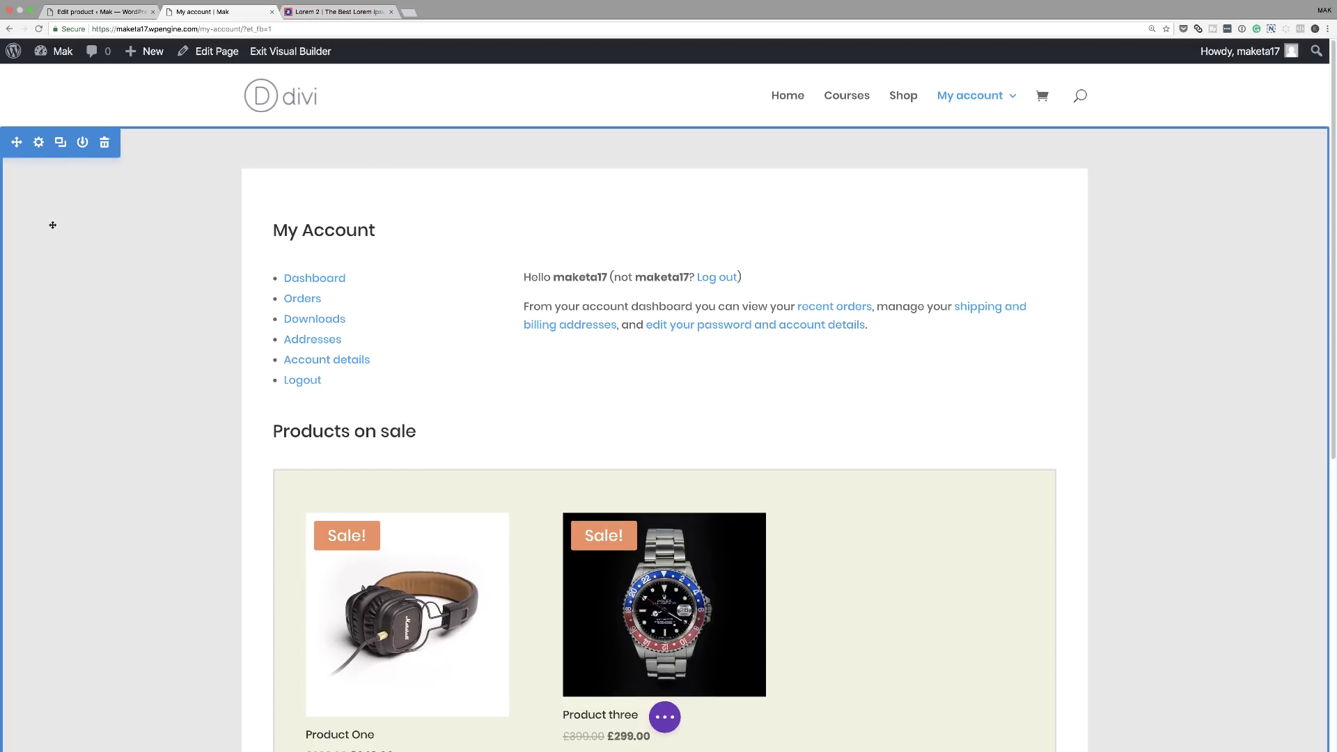
left_click(39, 144)
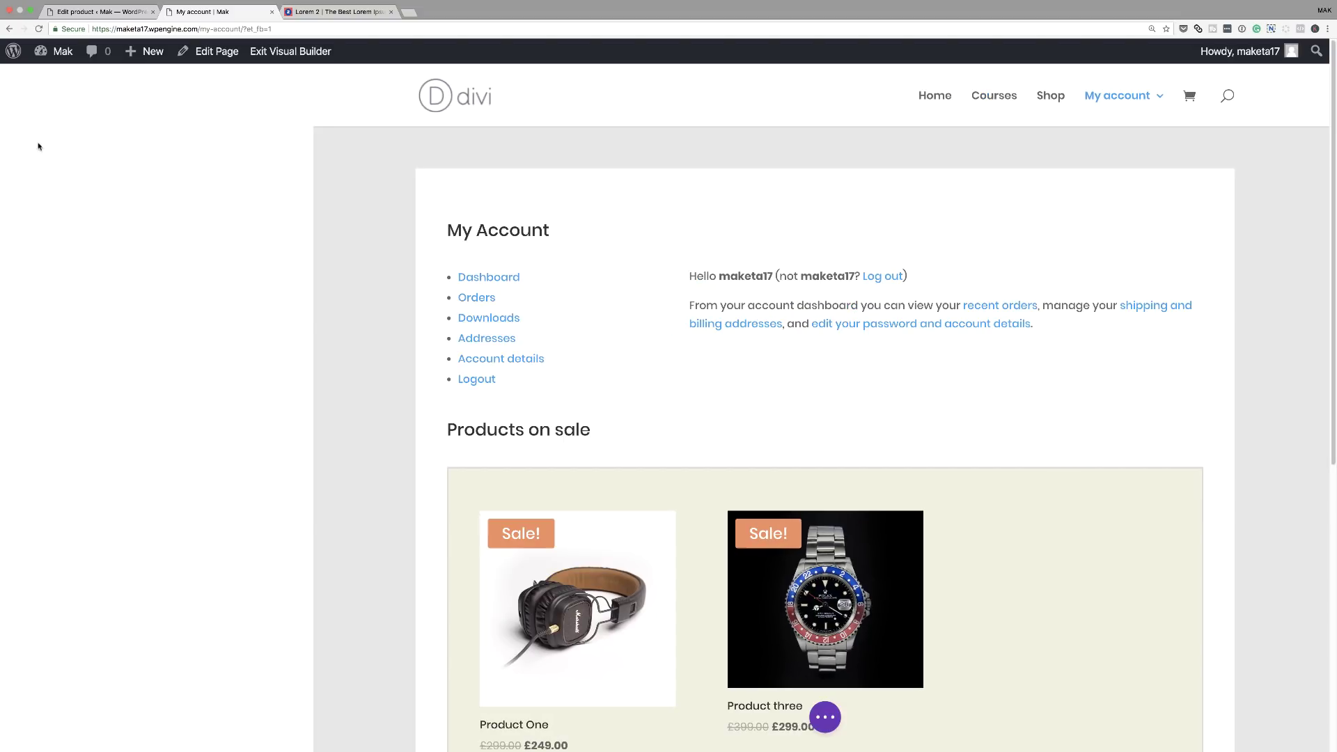
left_click(92, 197)
mouse_move(179, 361)
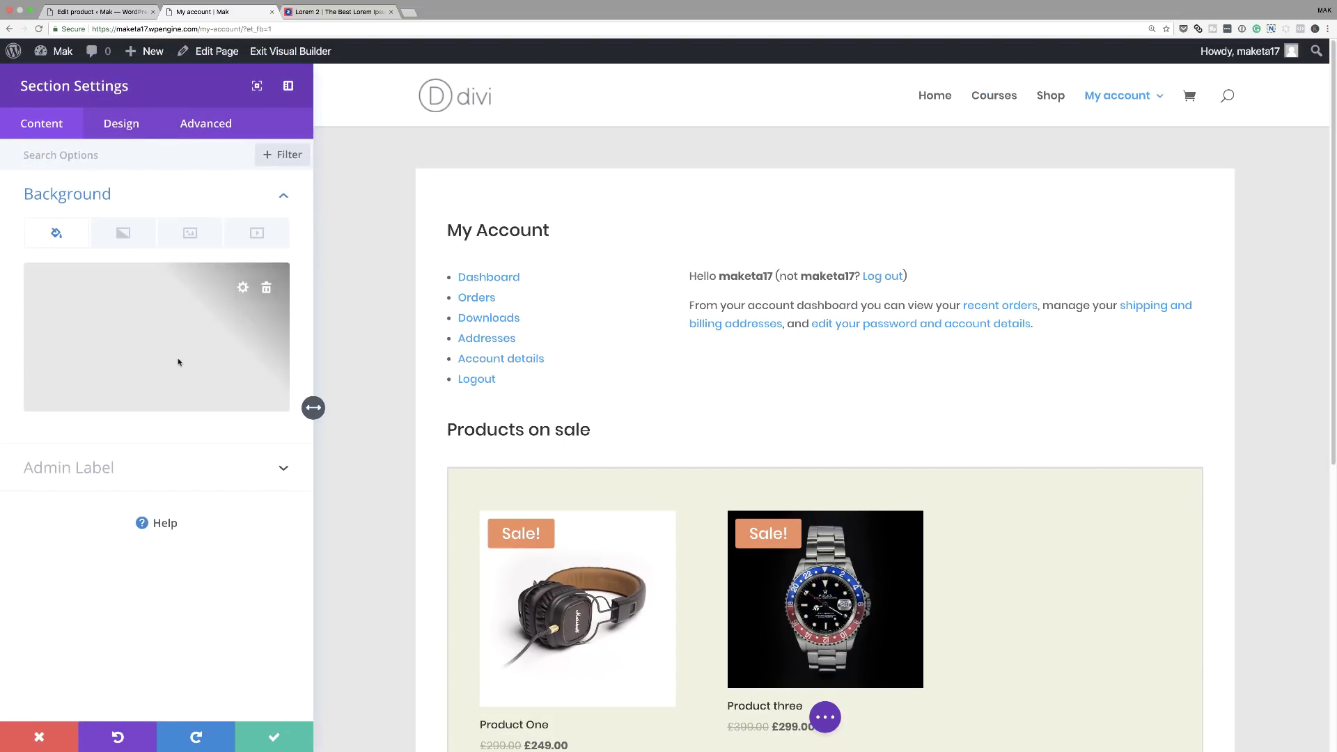
left_click(266, 289)
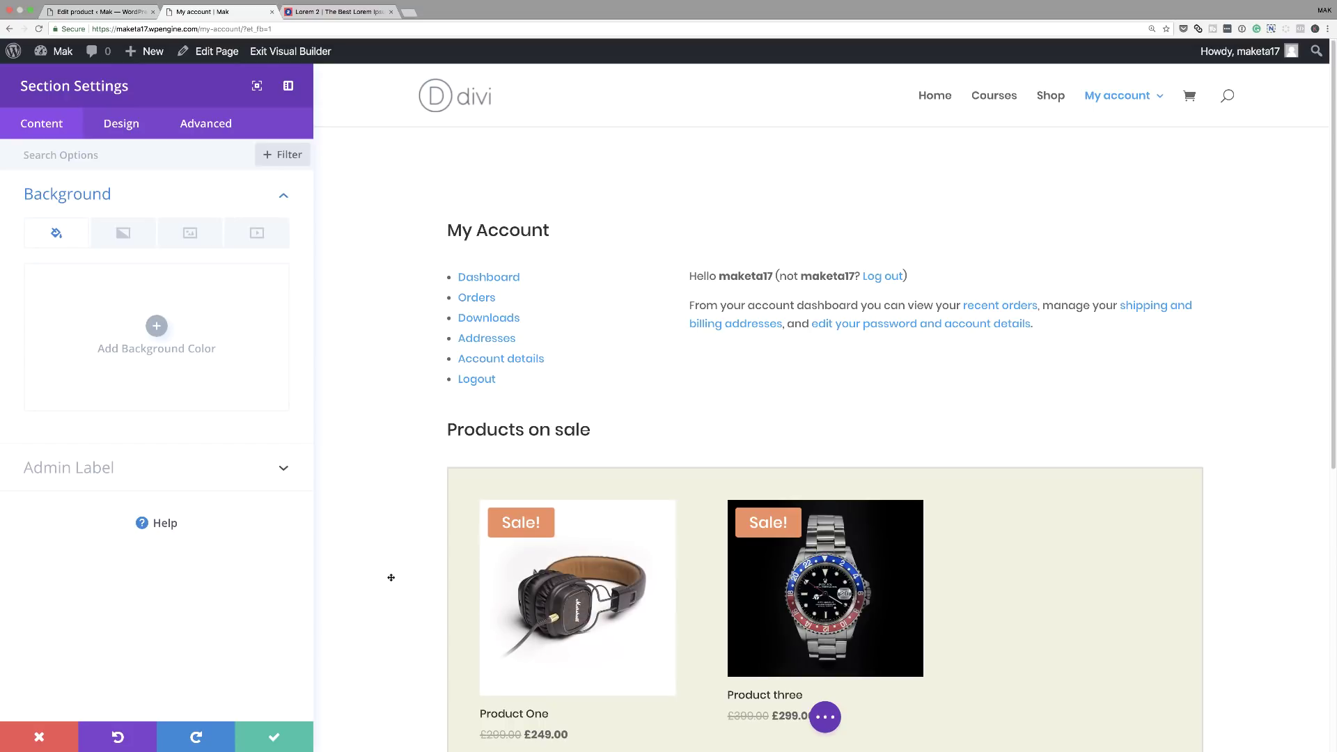
left_click(156, 326)
left_click_drag(29, 284, 16, 265)
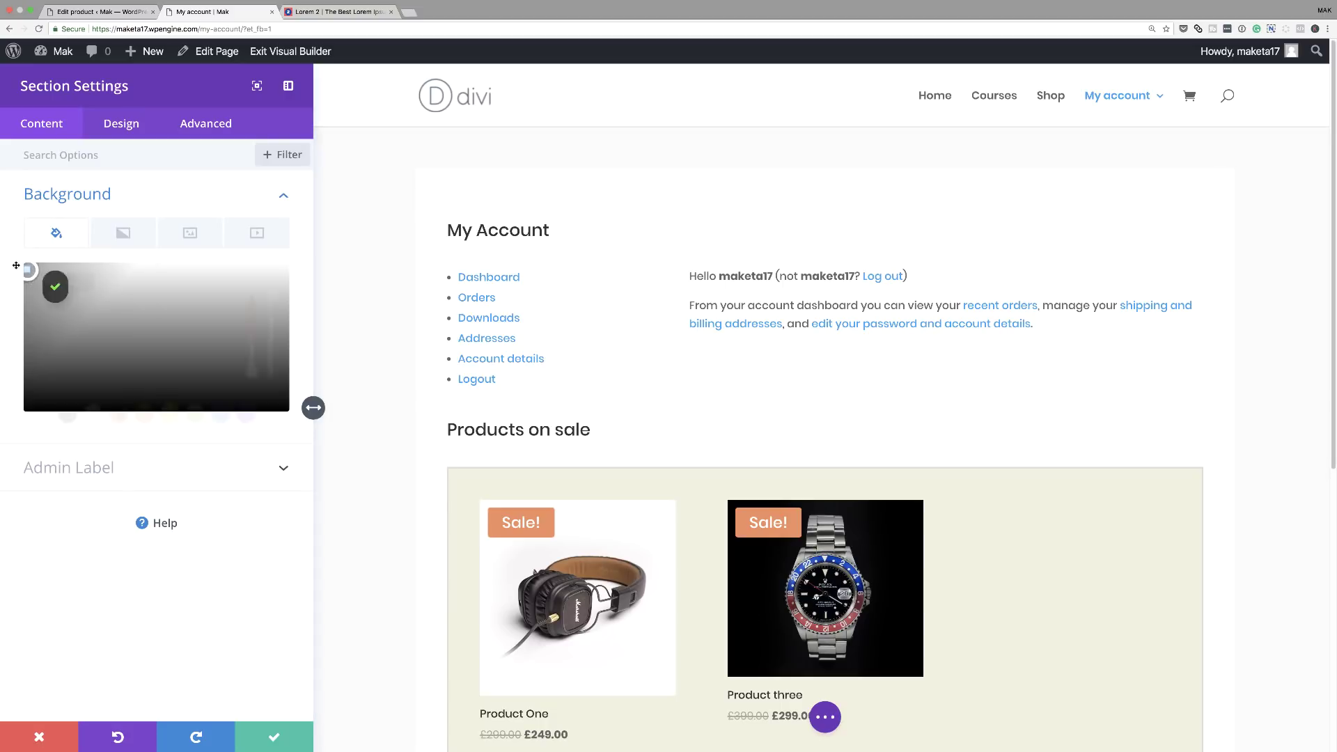
left_click(278, 737)
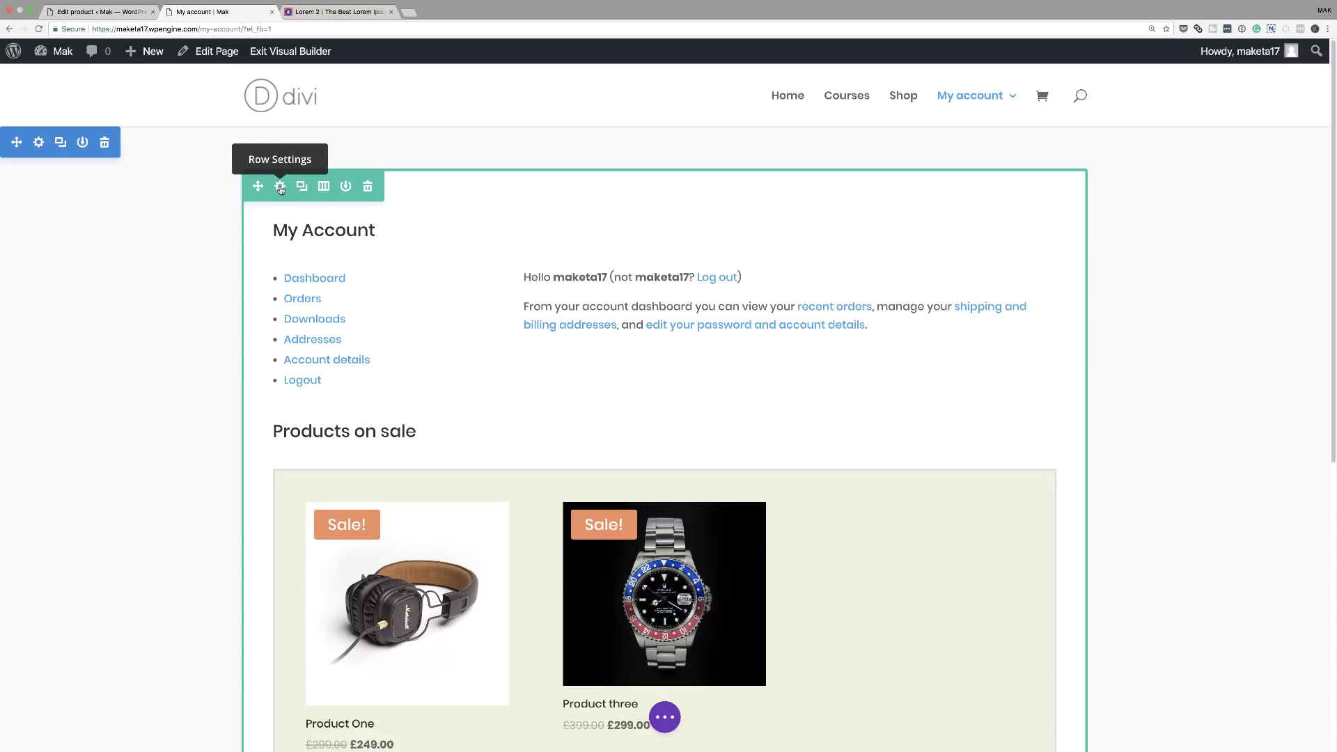
Round all four corners of the My Account row to 6px and save the row settings.
left_click(281, 186)
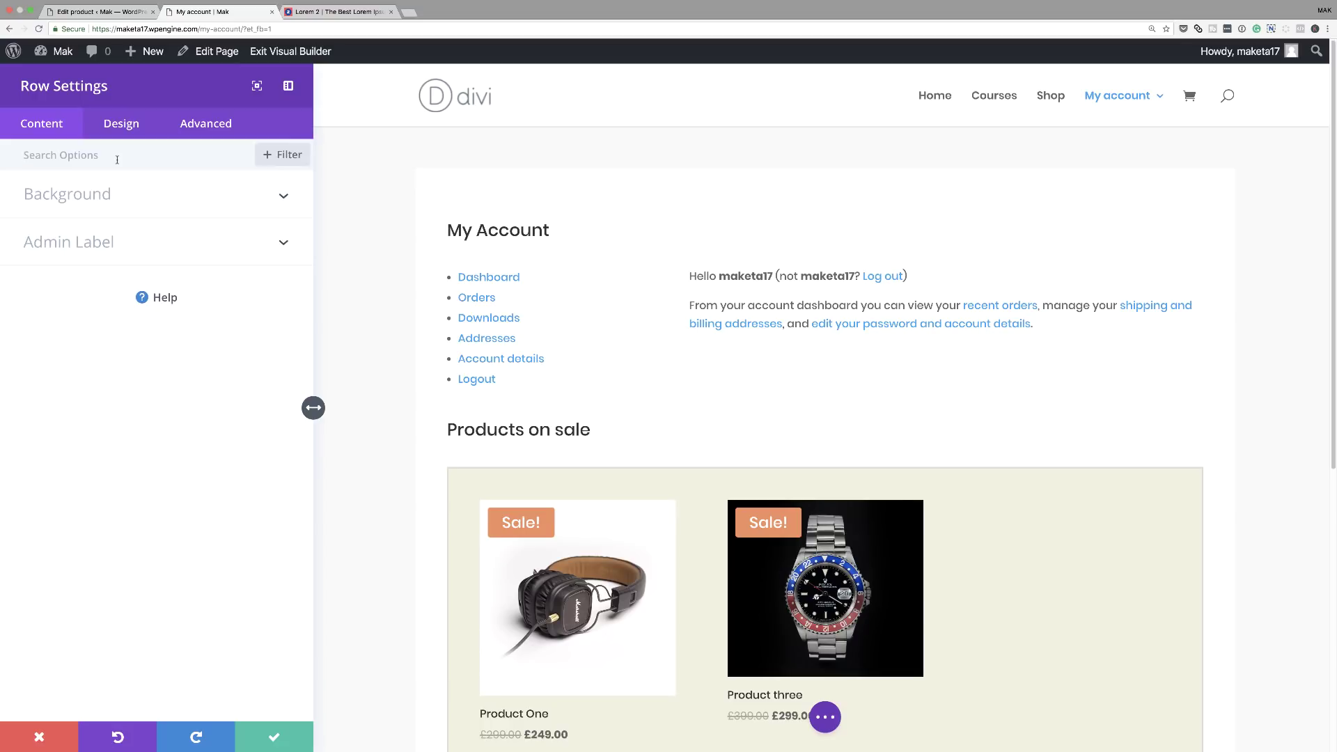
left_click(122, 125)
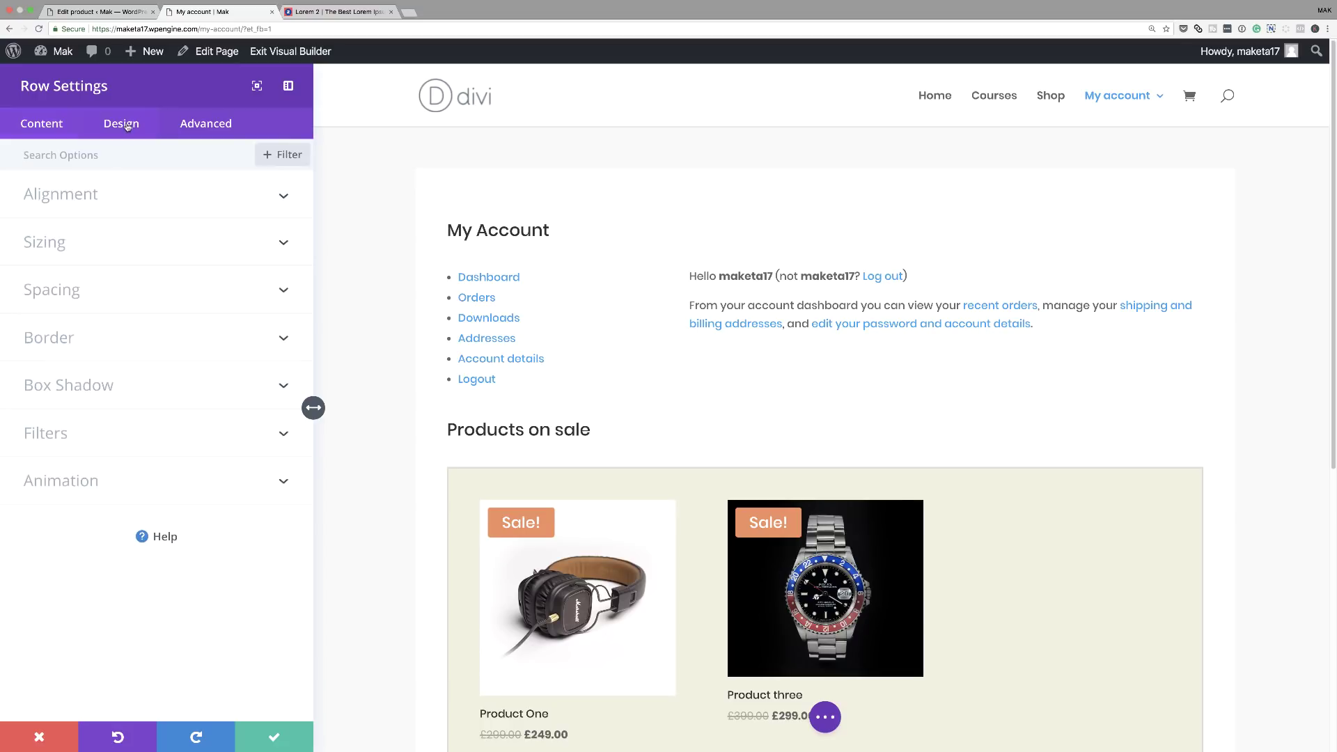
left_click(68, 337)
left_click_drag(65, 258, 83, 261)
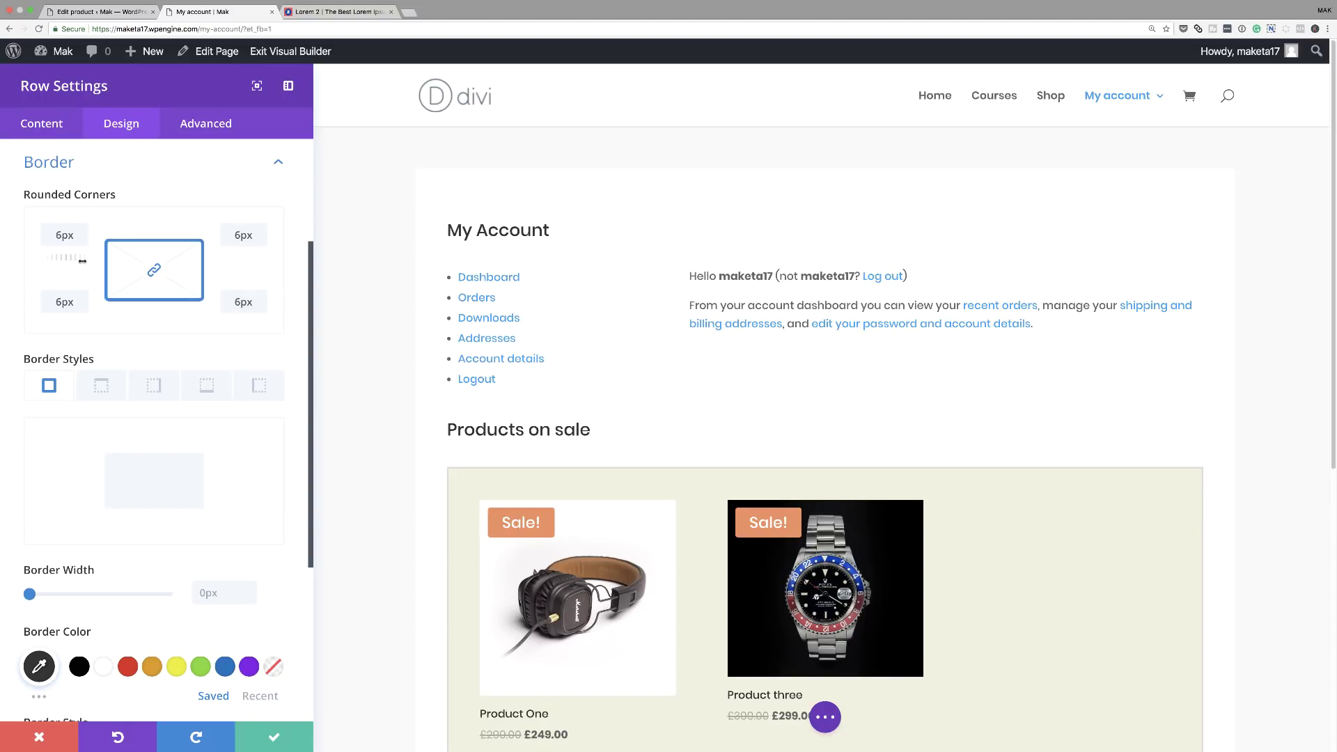
left_click(277, 737)
Copy the [sale_products] shortcode out of the text module below "Products on sale", then empty and delete that module.
scroll(167, 442, "down", 3)
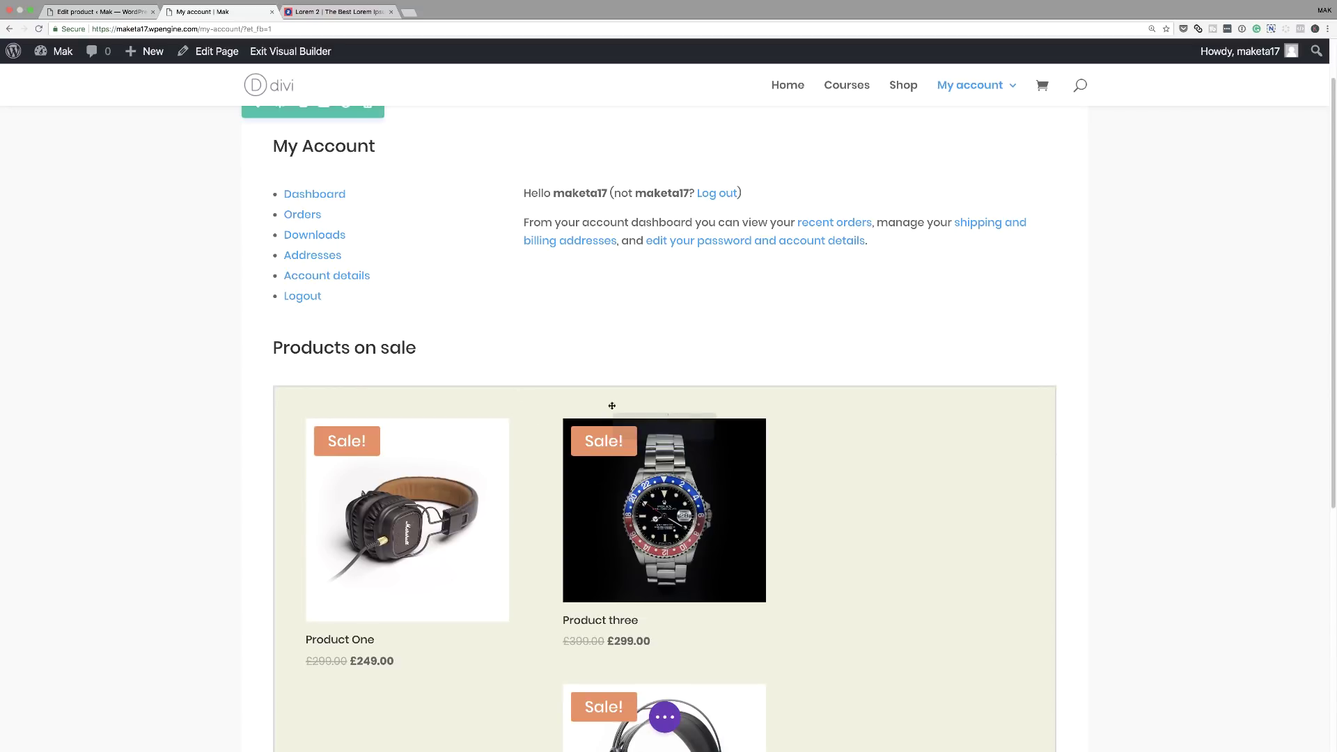
left_click(642, 426)
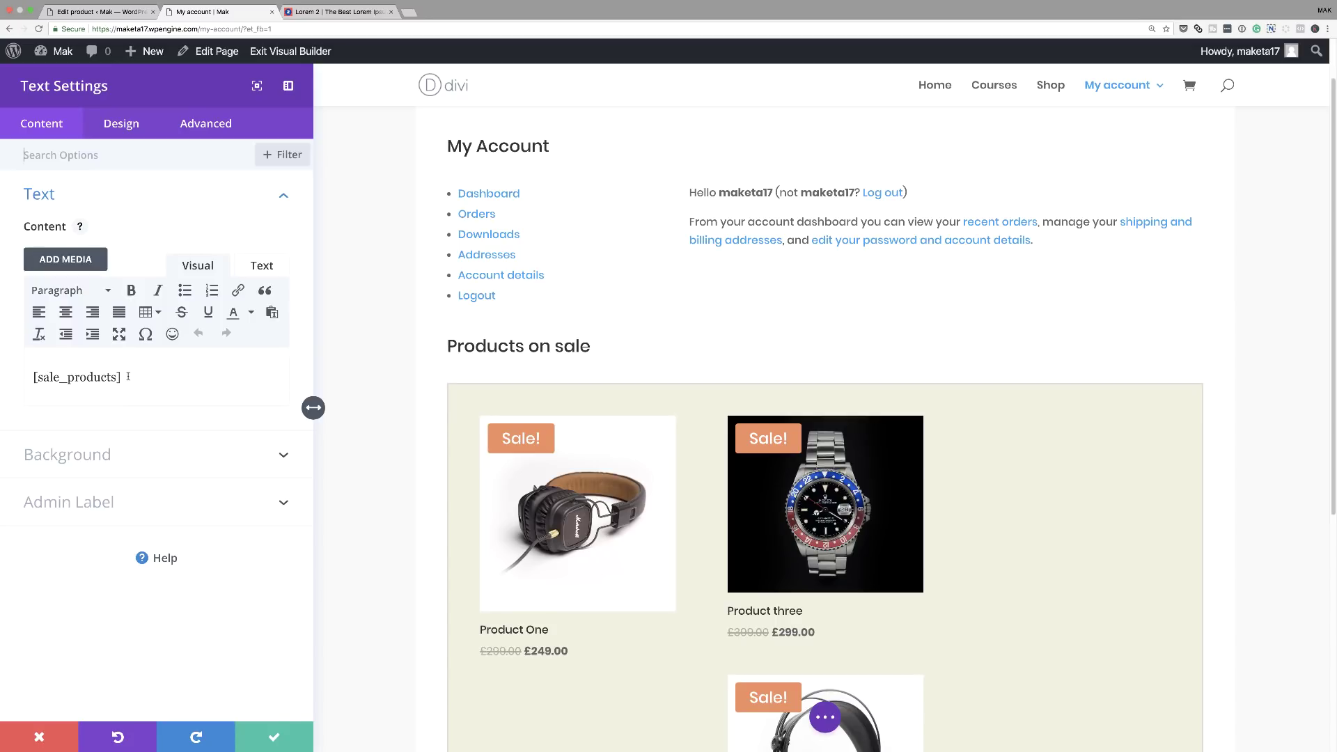
left_click_drag(121, 377, 21, 374)
key("super+c")
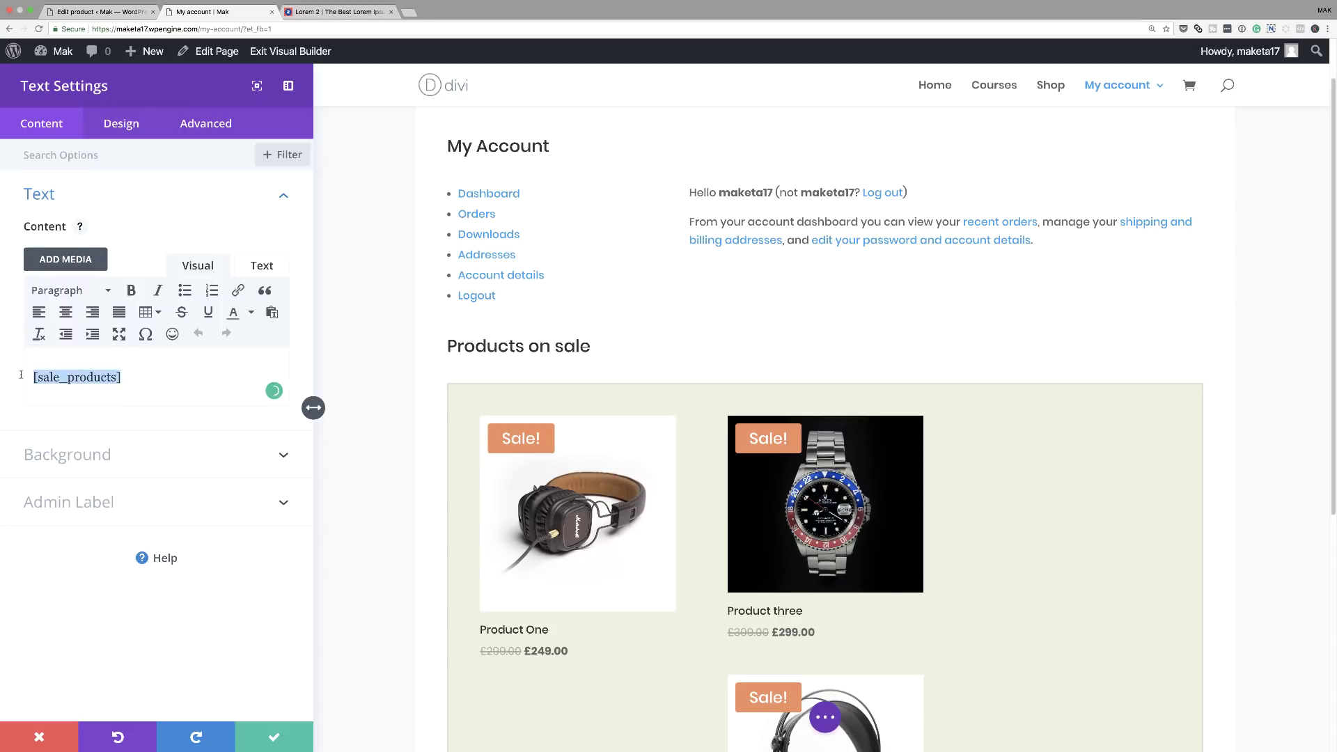
key("BackSpace")
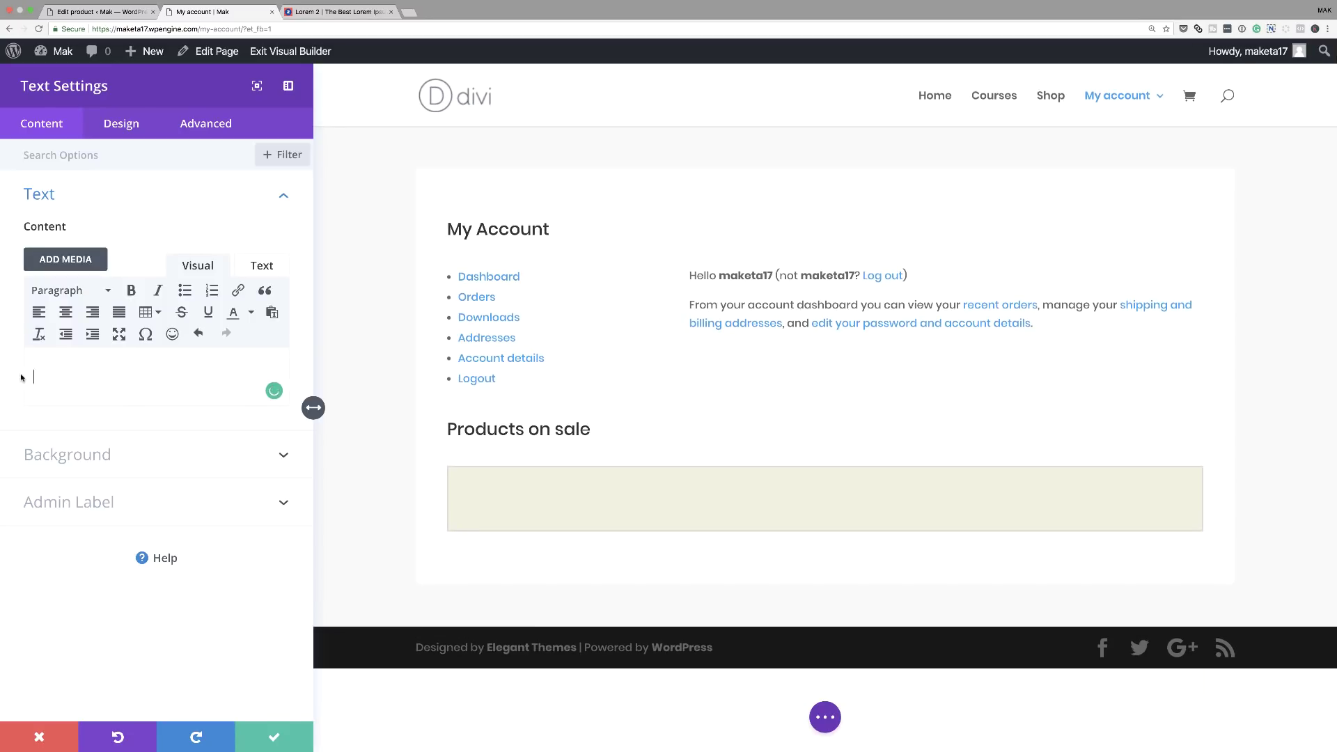
left_click(277, 740)
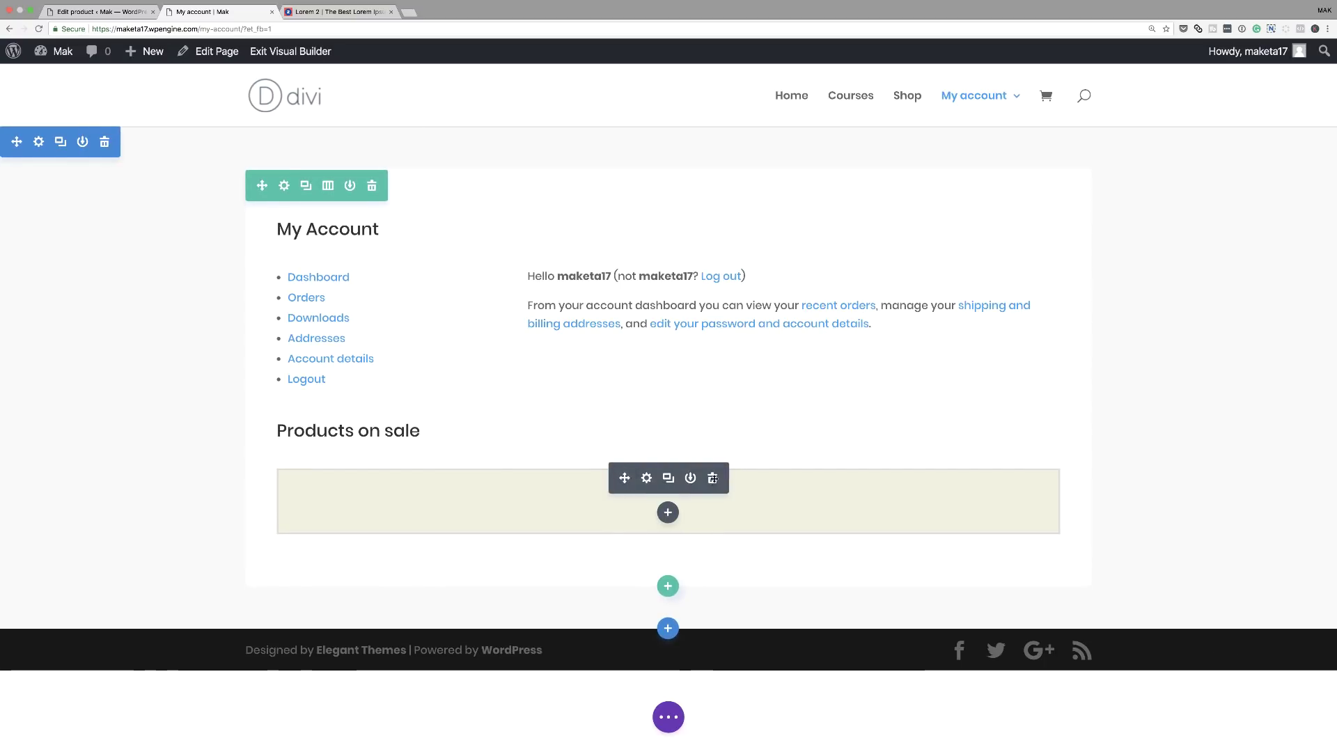
left_click(713, 479)
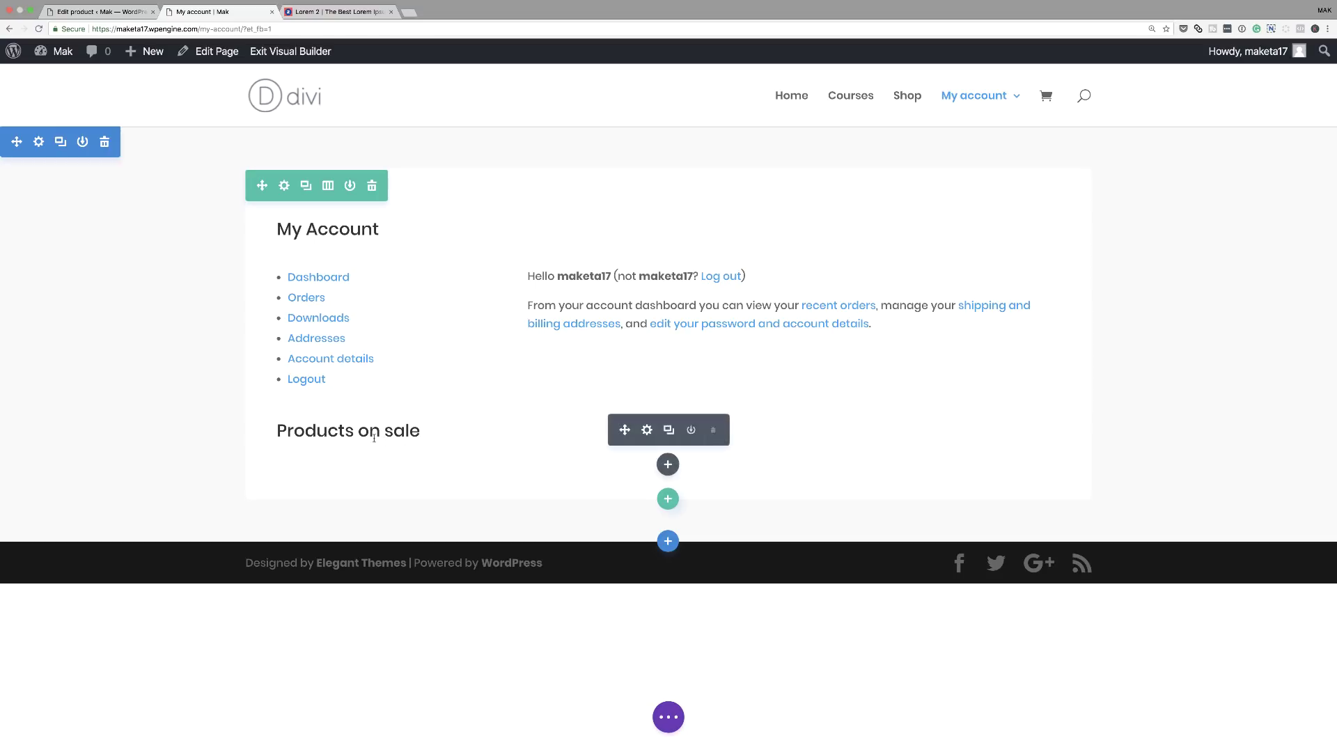
Check the text settings of the "Products on sale" heading module.
left_click(647, 430)
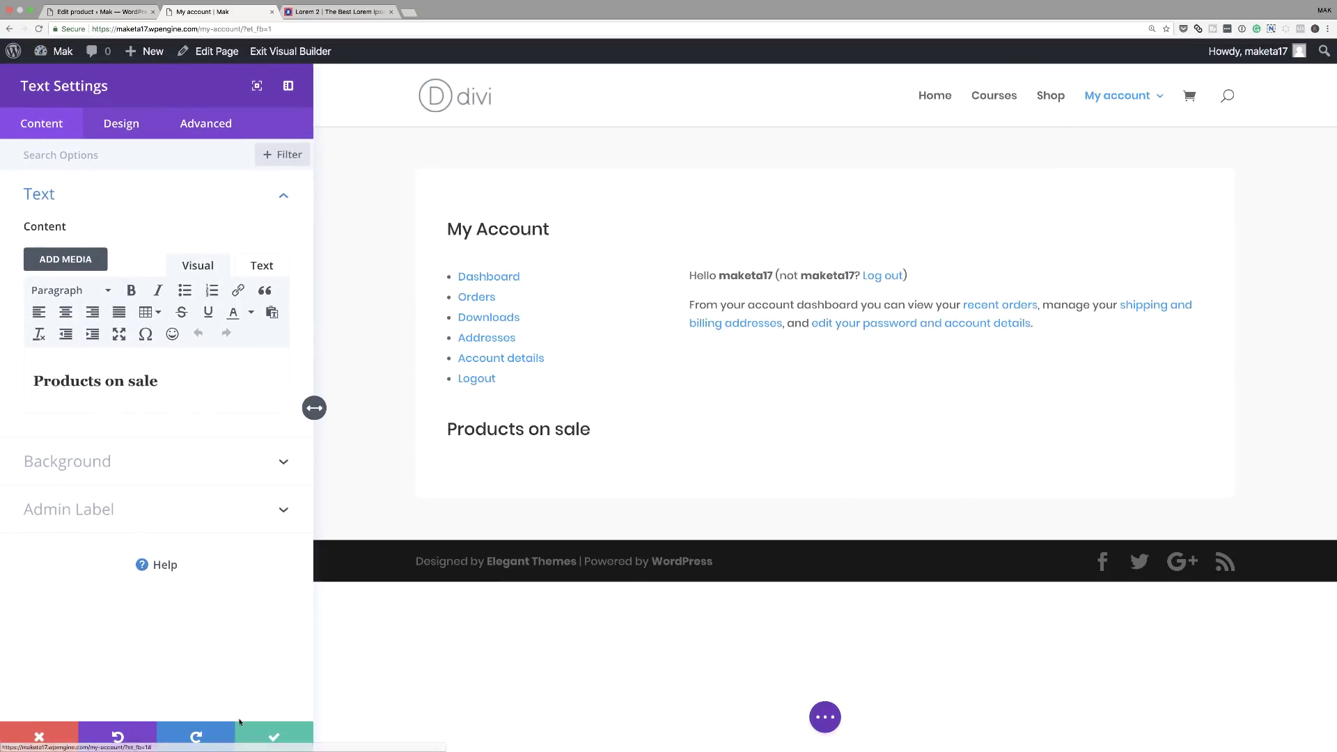
left_click(274, 736)
Insert a Text module below the "Products on sale" heading and replace its placeholder content with the [sale_products] shortcode.
mouse_move(518, 441)
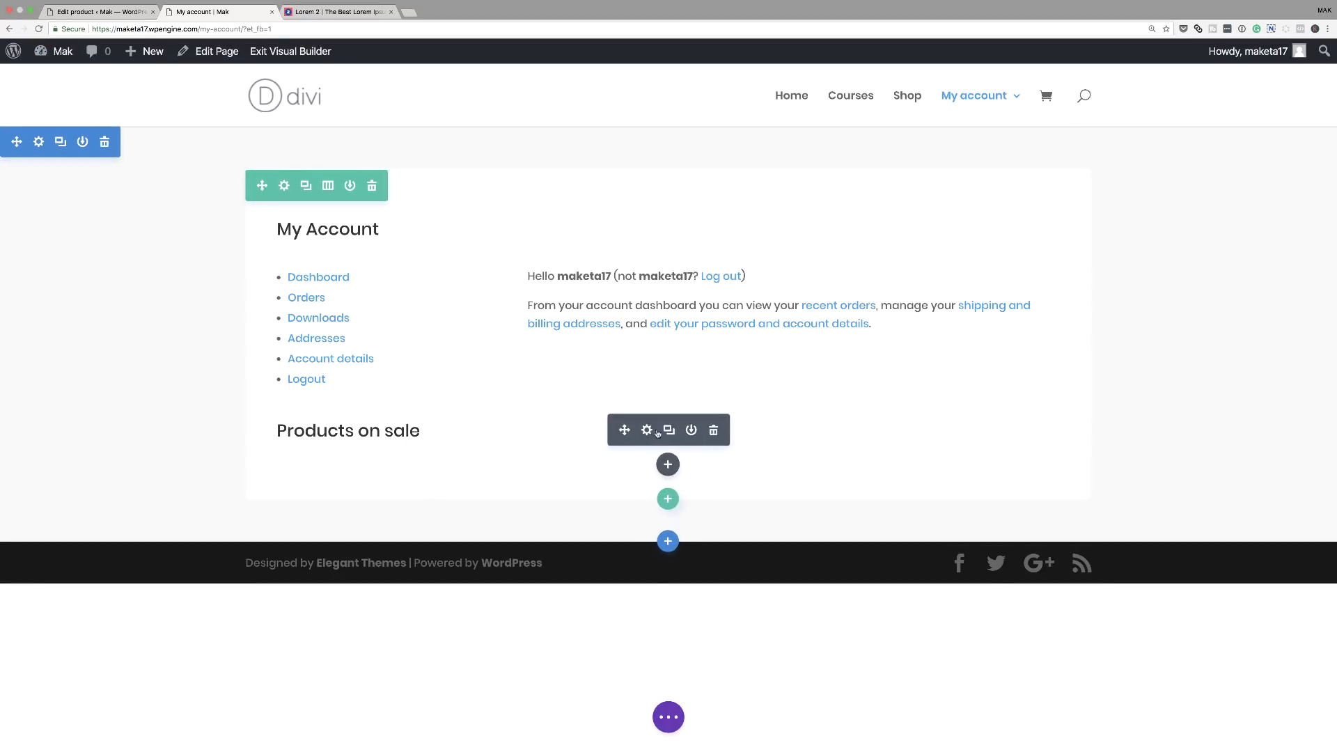
left_click(669, 466)
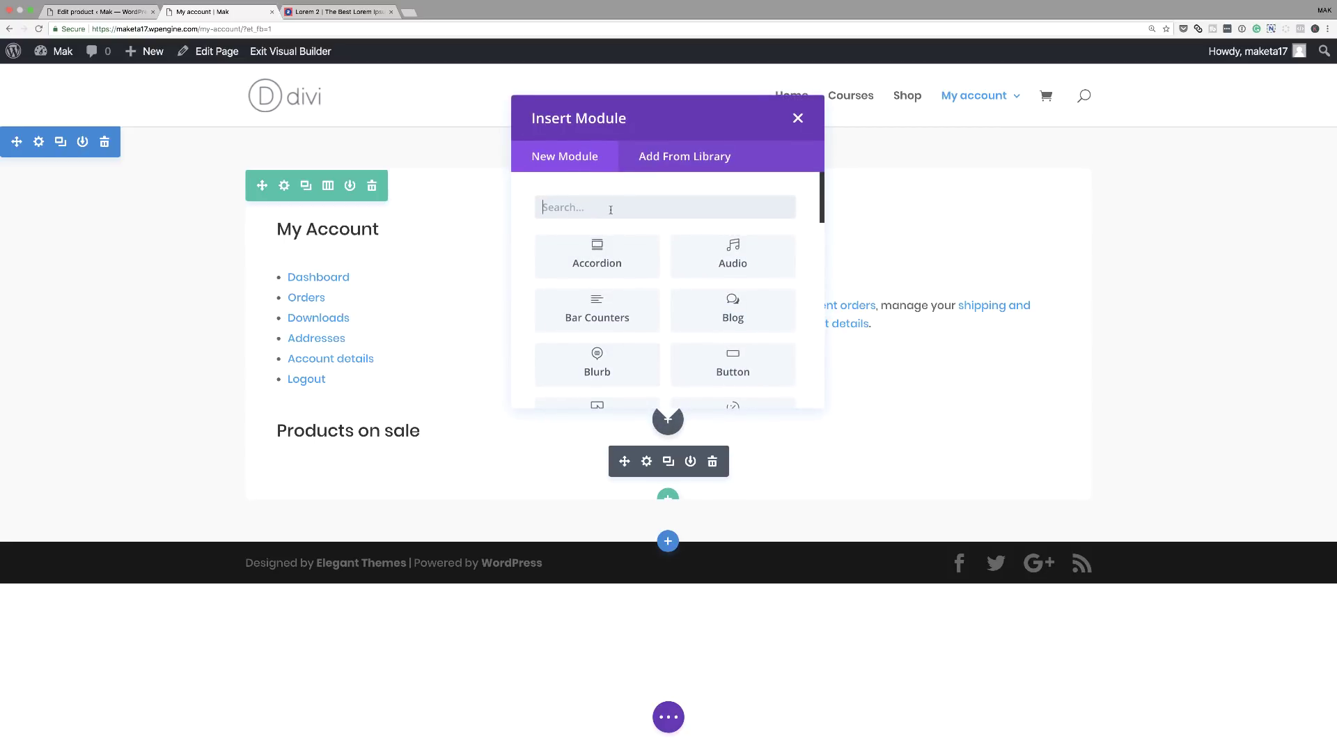
left_click(609, 208)
type("text")
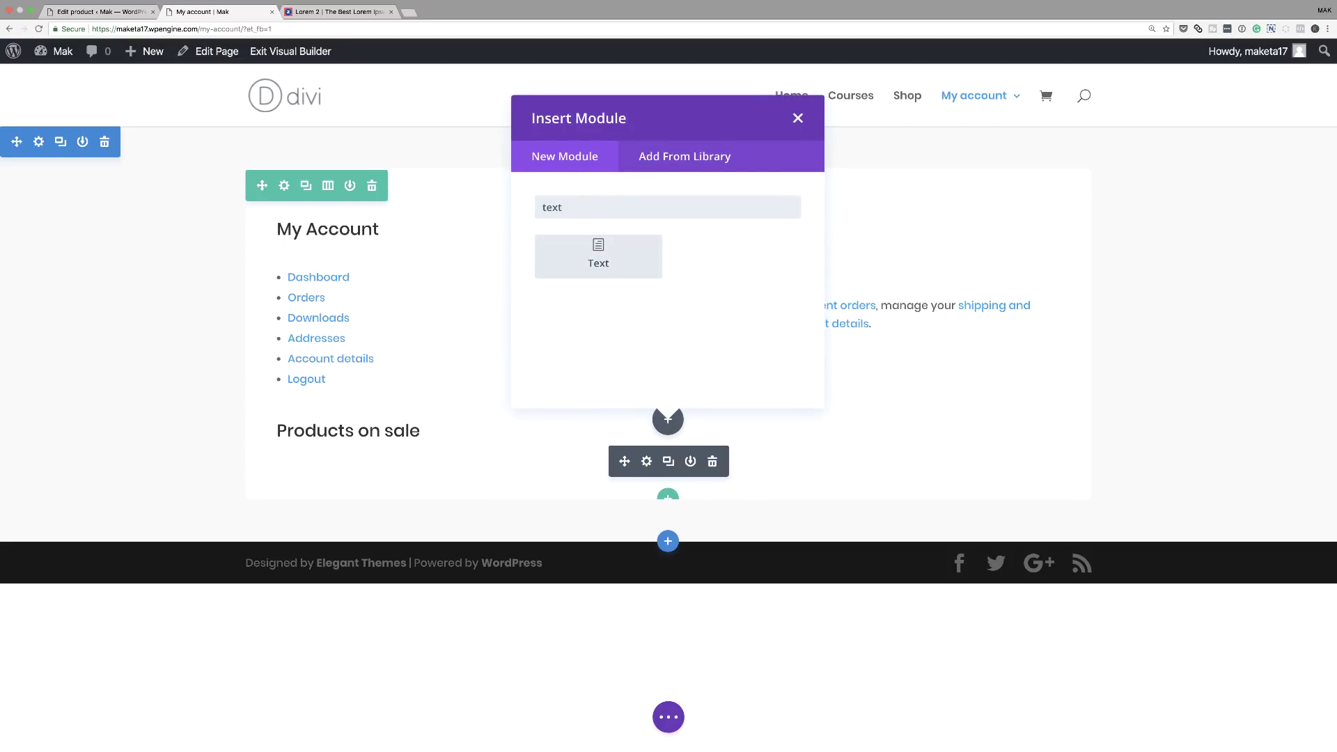
left_click(595, 248)
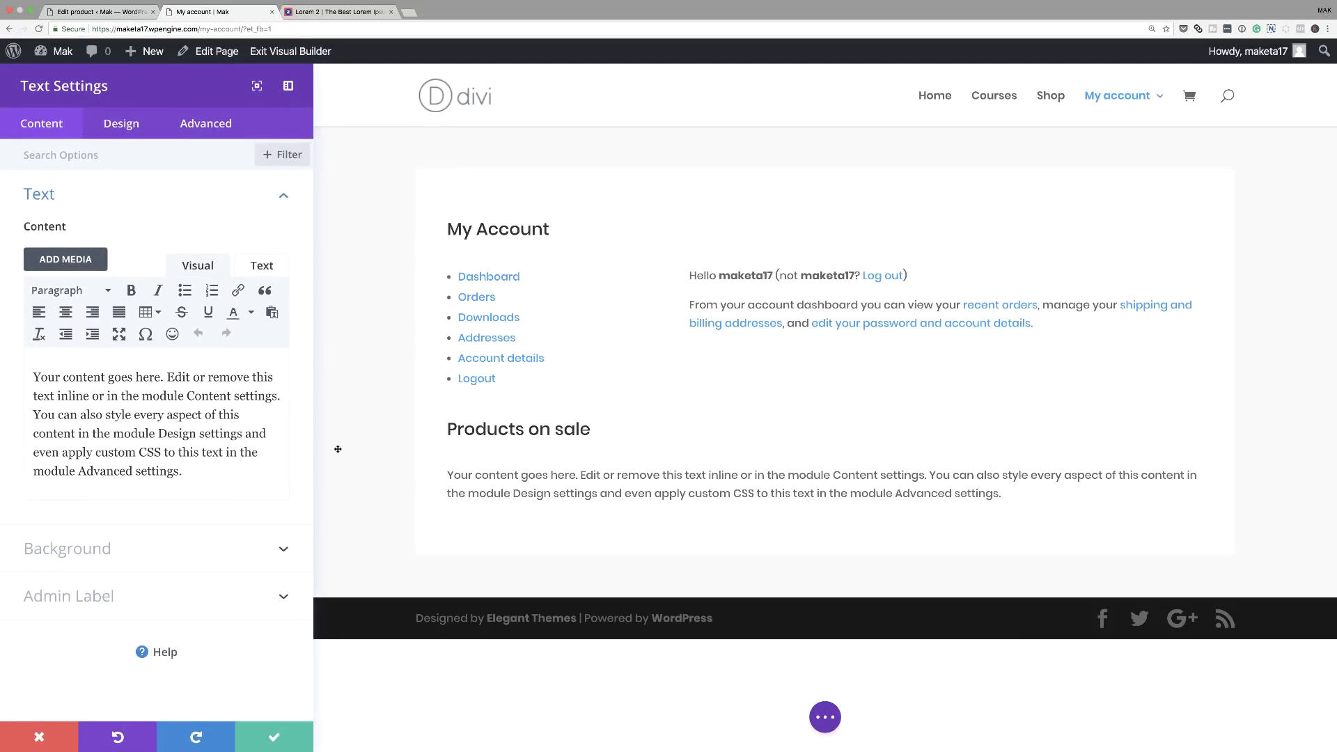
left_click_drag(188, 480, 29, 366)
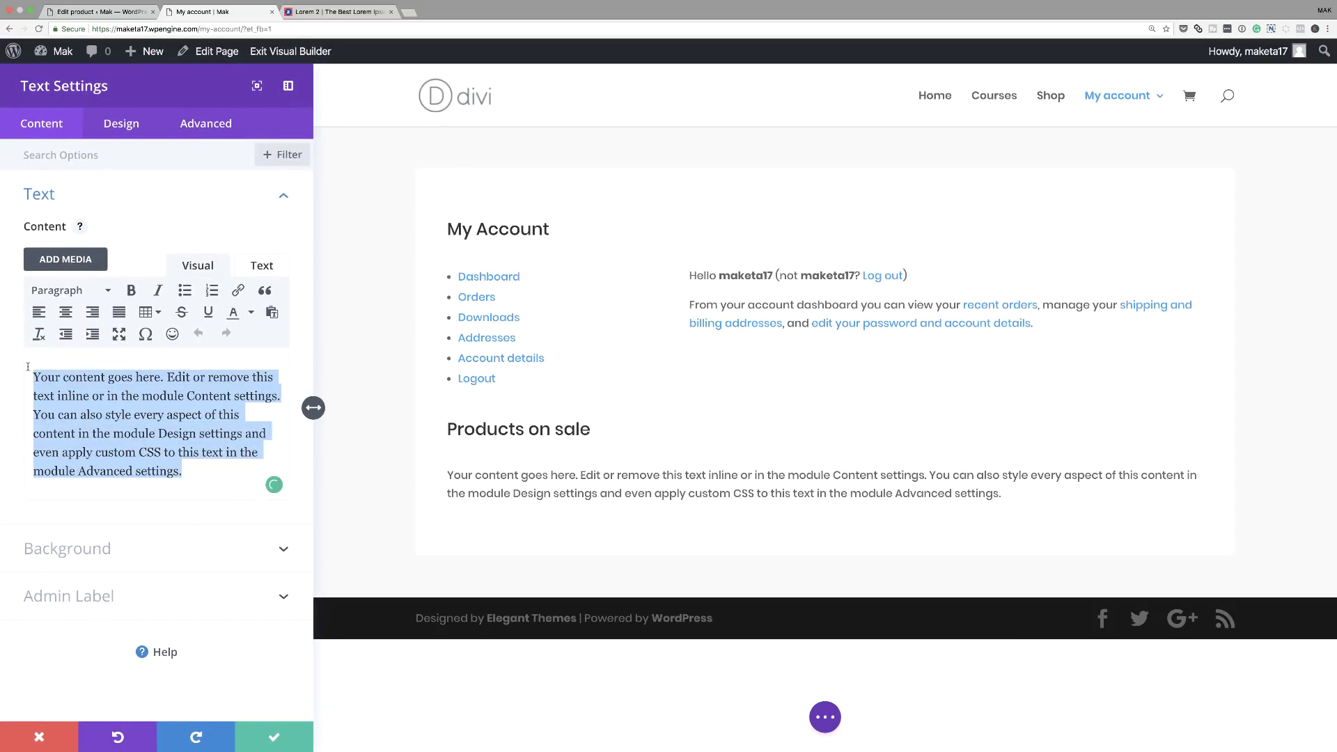
key("BackSpace")
key("super+v")
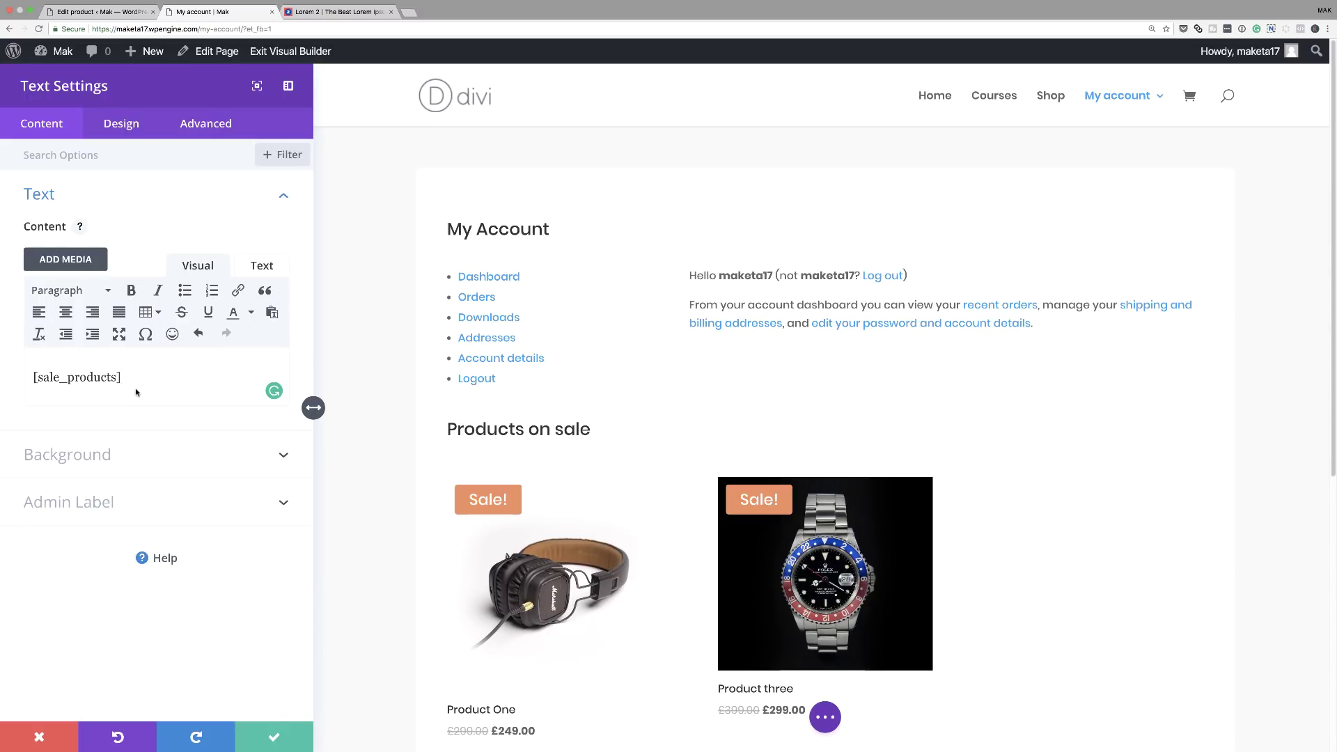
Give the sale products text module a pale yellow background by desaturating the yellow swatch.
scroll(915, 468, "down", 5)
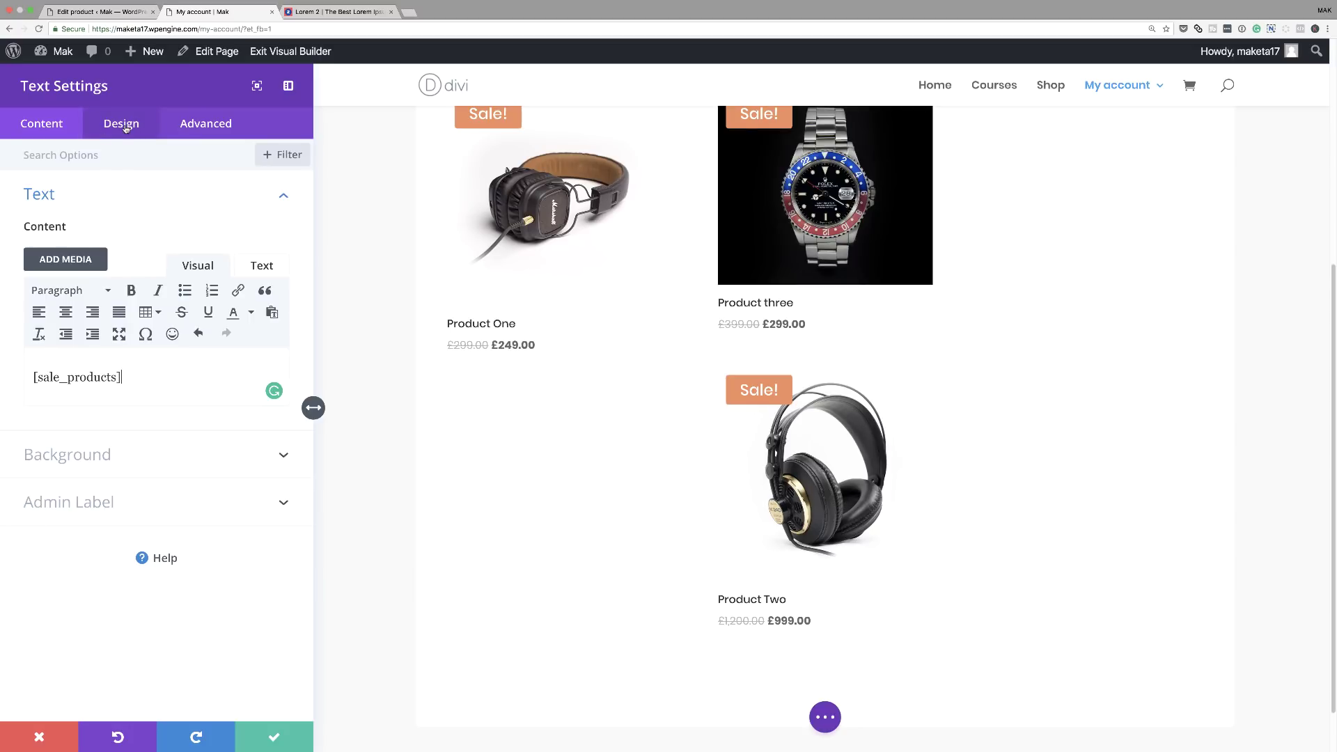
left_click(97, 456)
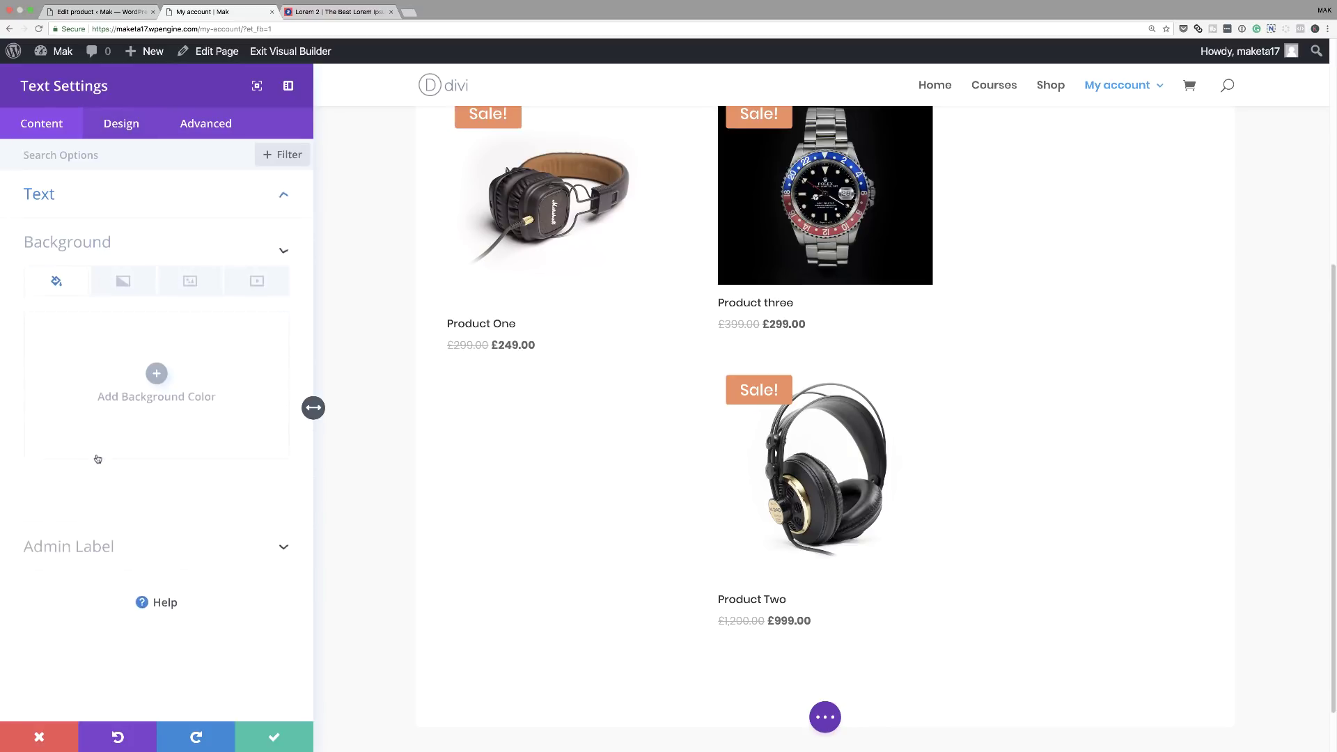
left_click(157, 381)
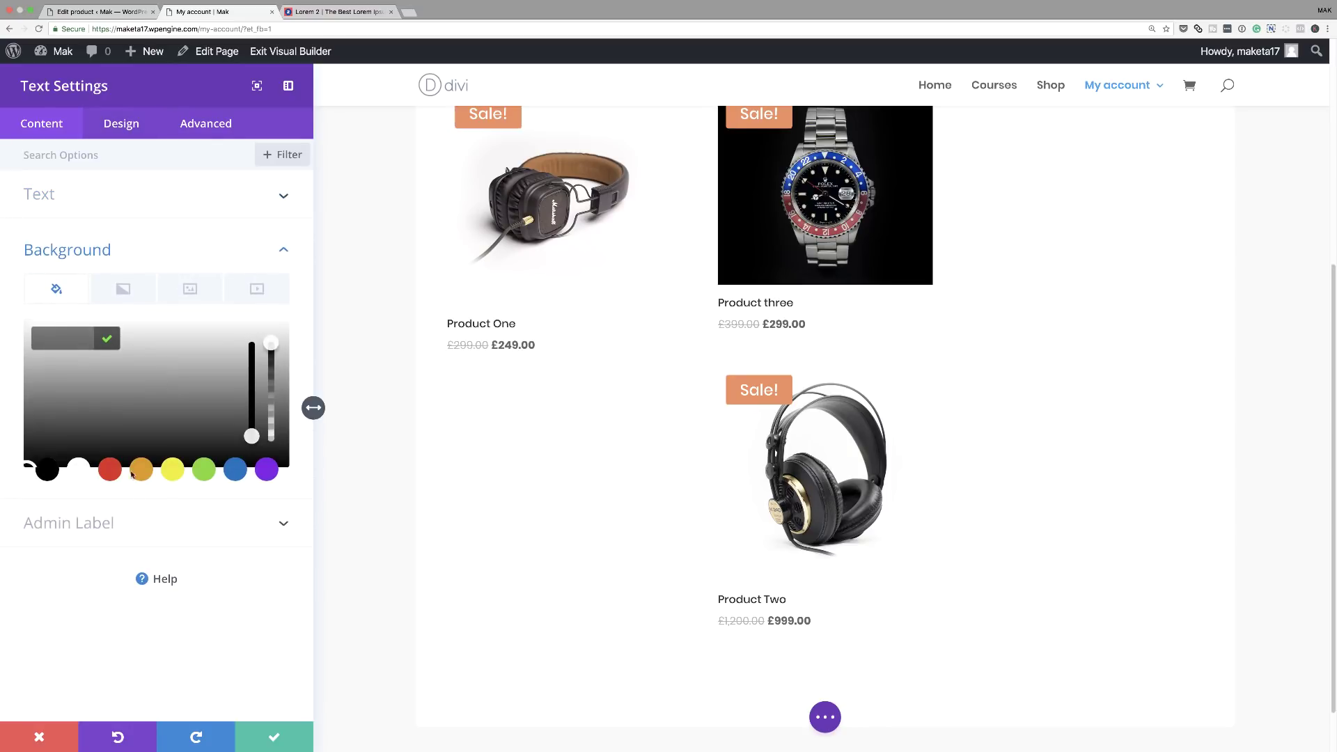
left_click(174, 472)
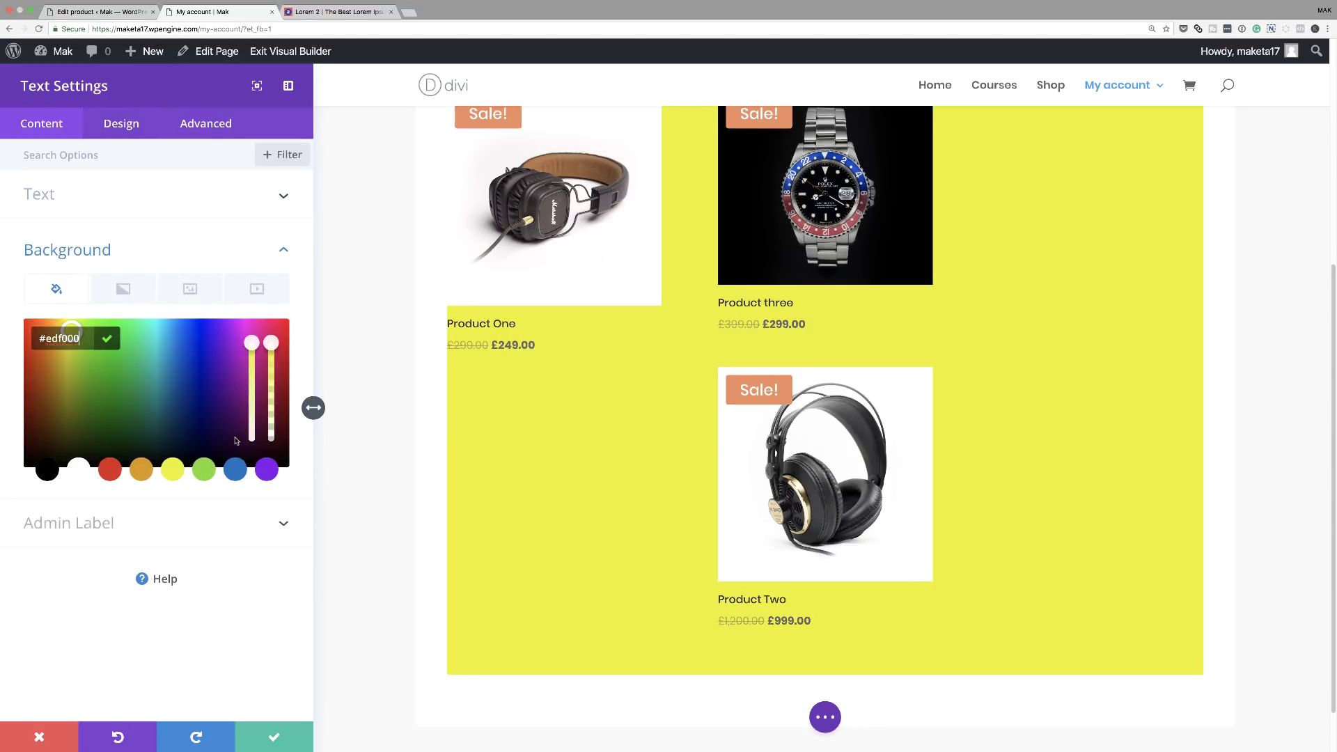
left_click_drag(251, 346, 262, 444)
Set the sale products text module's custom padding to 20px on the top, bottom, left and right.
left_click(127, 127)
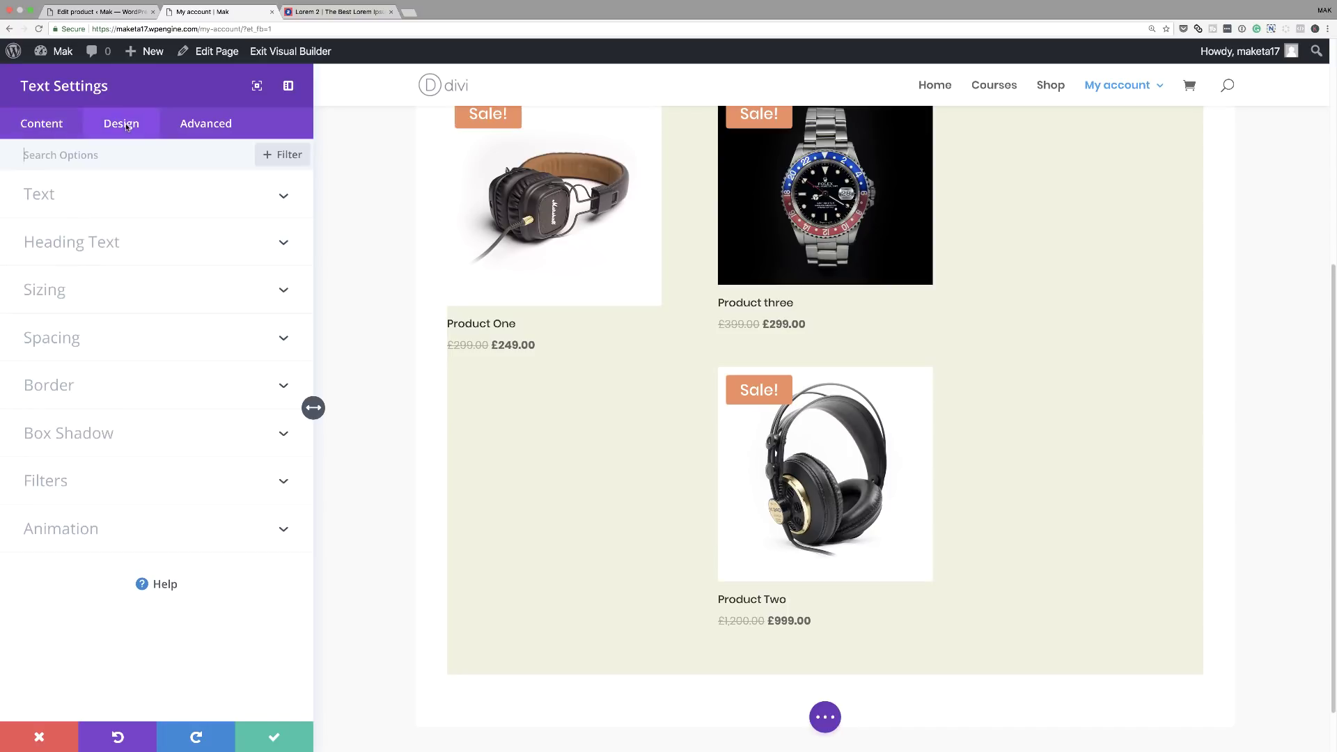
left_click(143, 156)
type("Paddin")
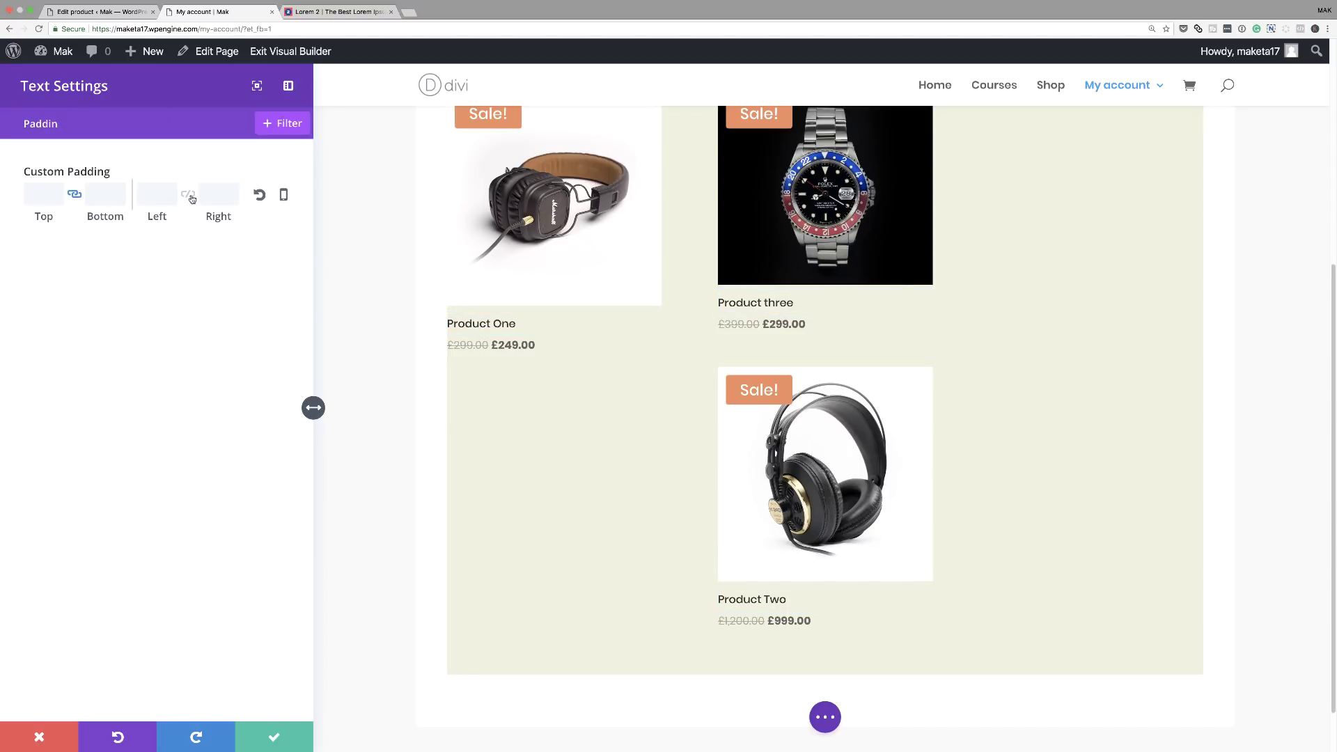
left_click(41, 195)
type("20")
type("20")
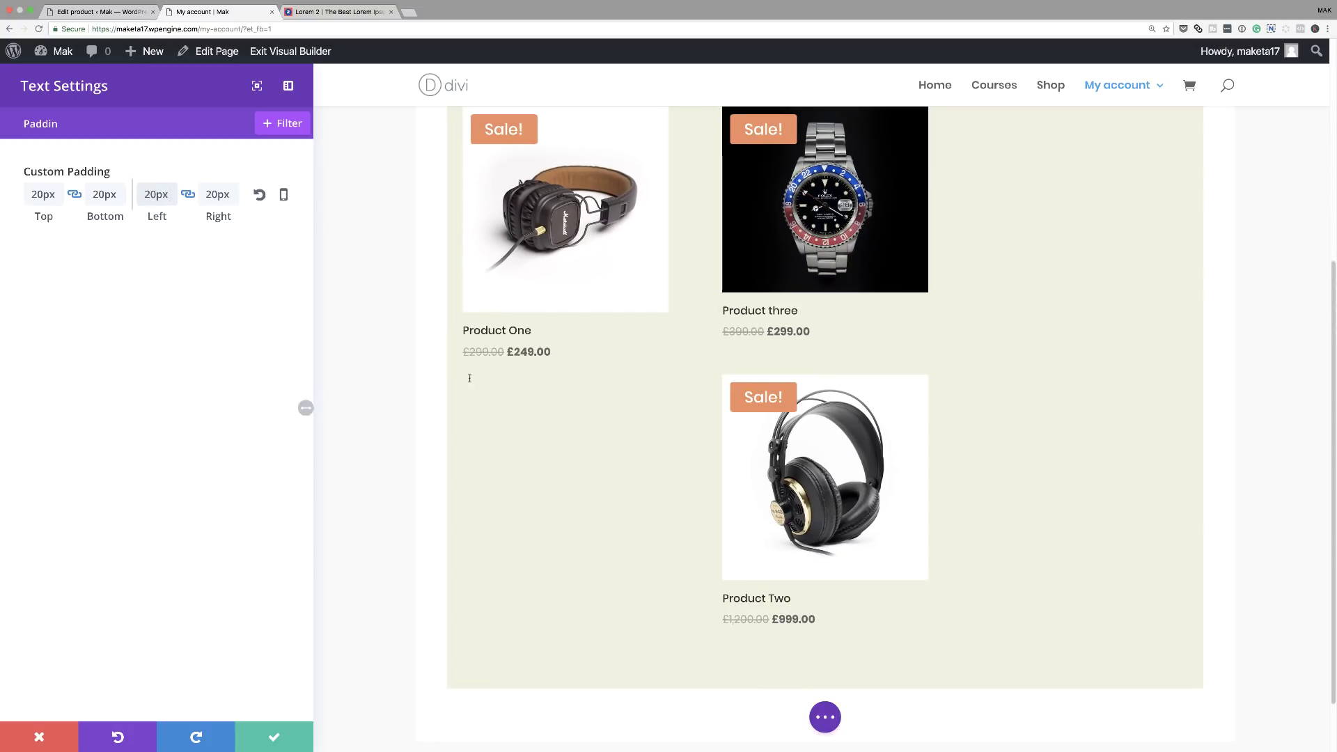
scroll(639, 432, "up", 3)
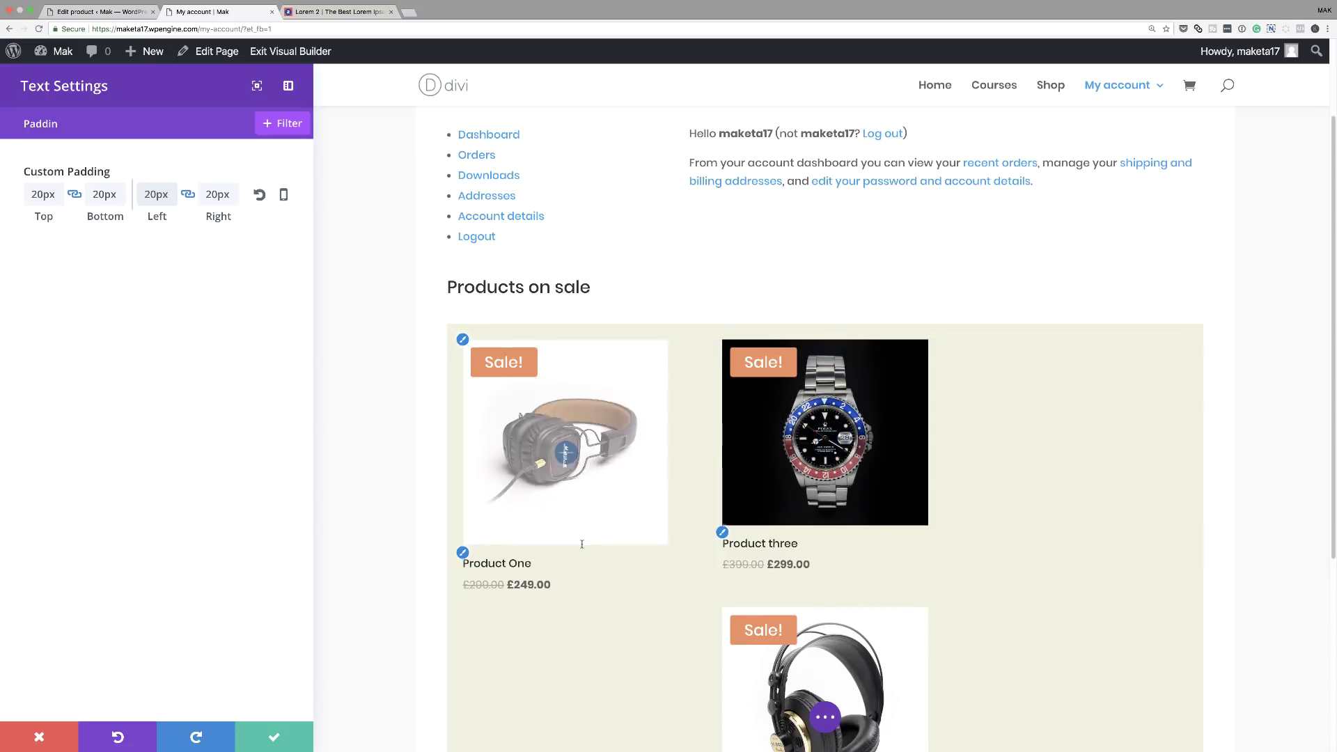
Discard the changes to the sale products text module, and give the placeholder text module a 64% width with centered alignment.
left_click(40, 737)
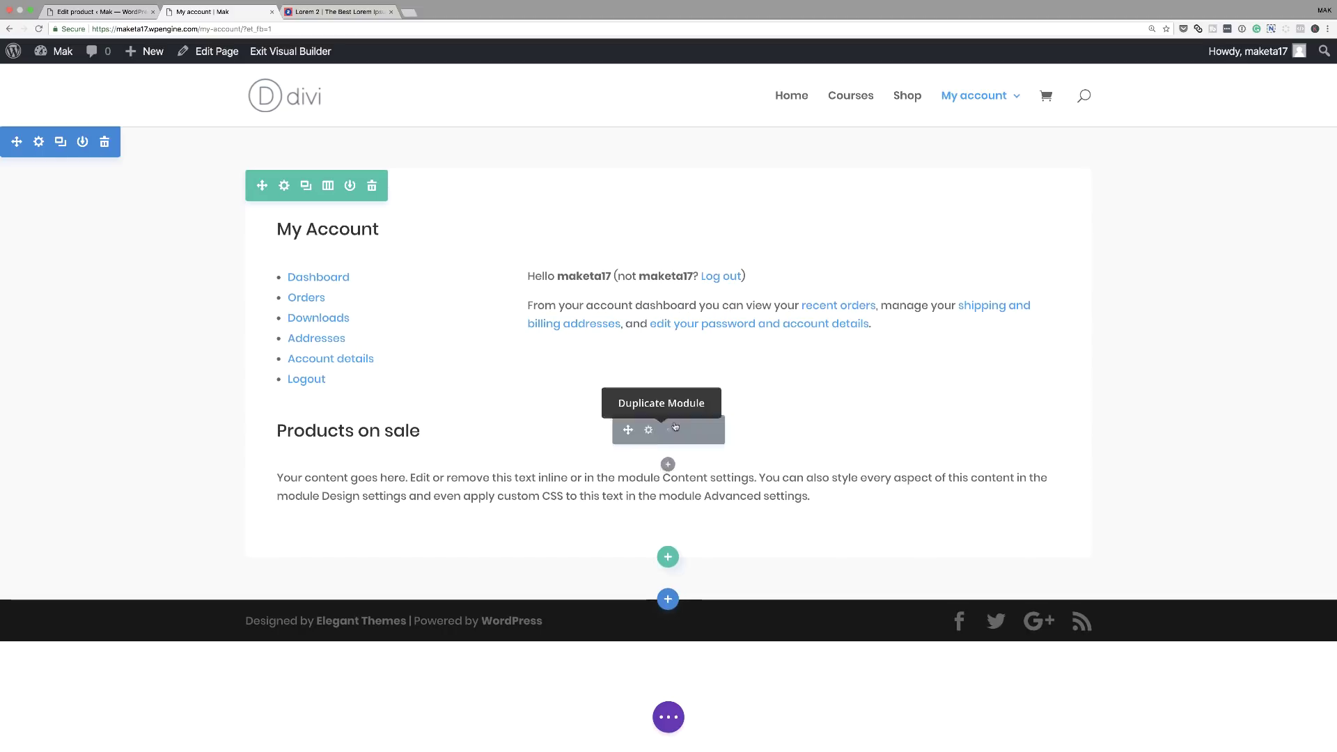
left_click(648, 429)
left_click(119, 122)
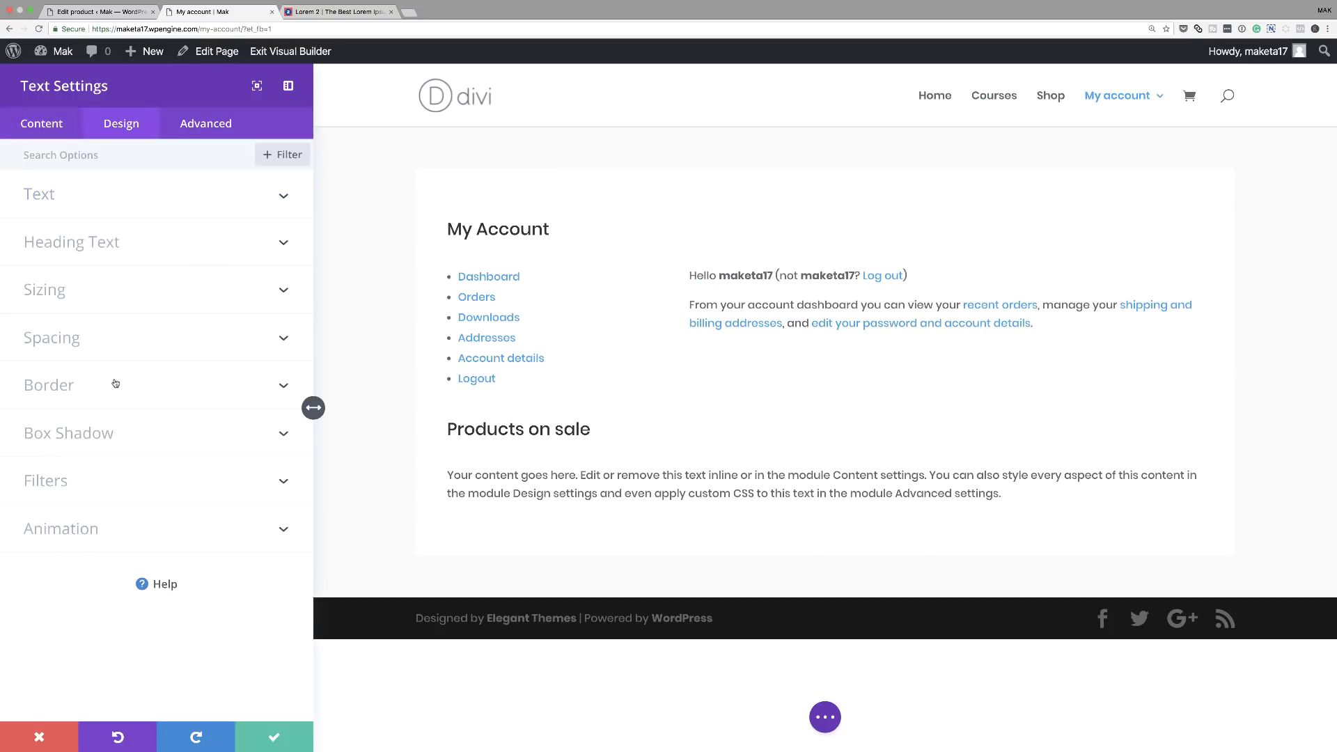
left_click(60, 289)
left_click_drag(157, 354, 108, 367)
left_click(154, 414)
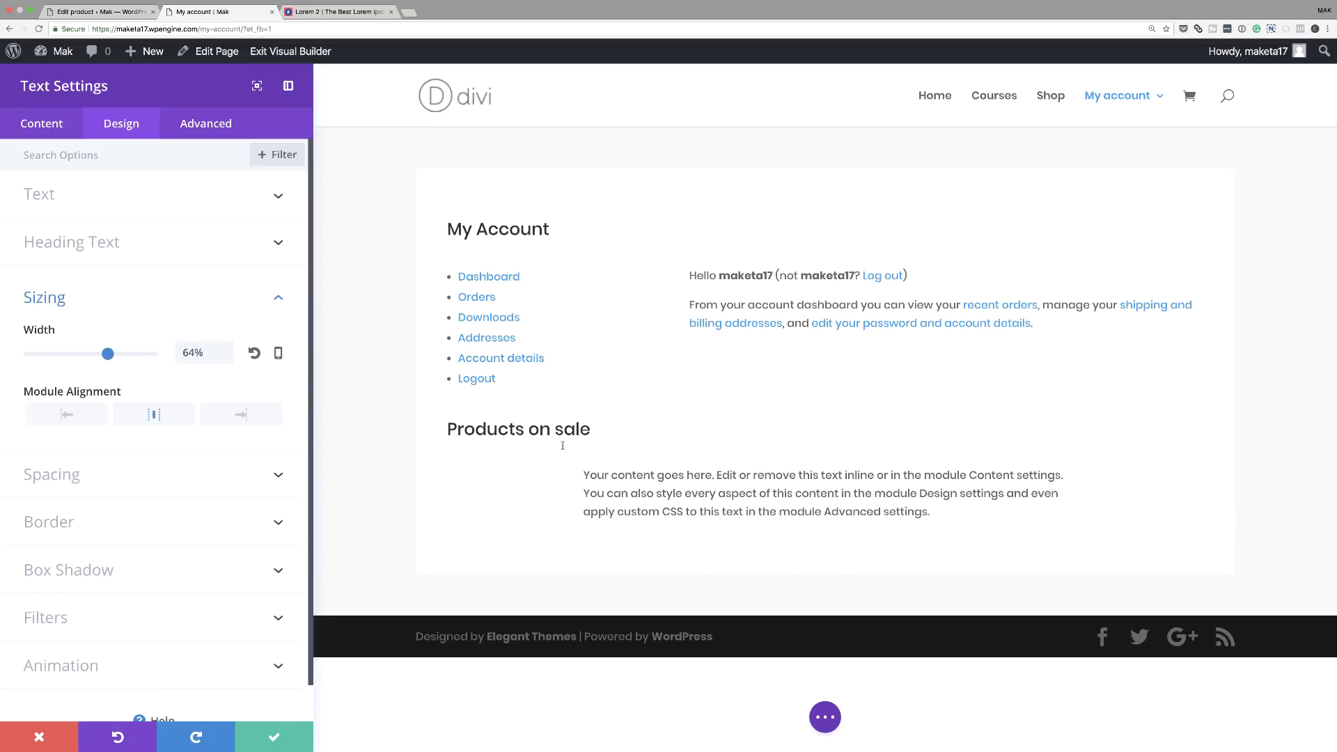
left_click(282, 734)
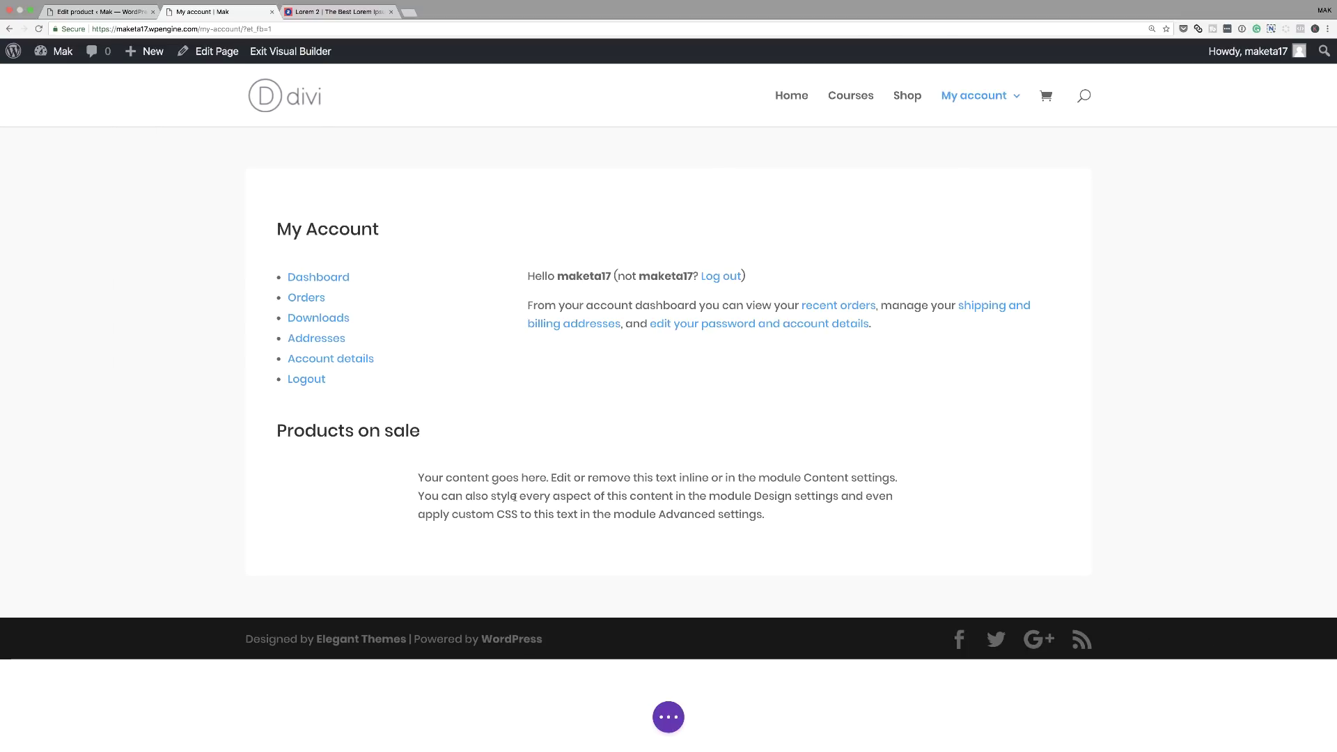
Delete the "Products on sale" heading module and insert a Video module with the default video below the placeholder text.
mouse_move(627, 461)
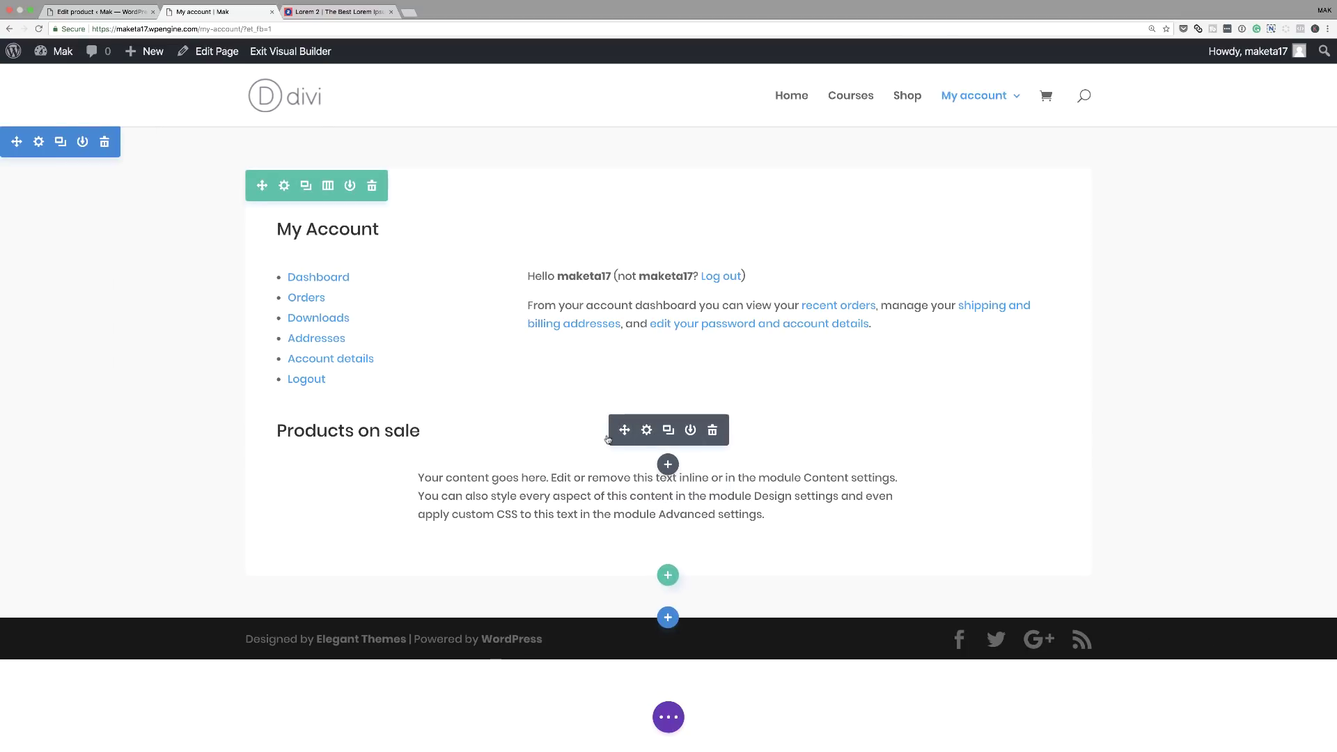
left_click(713, 431)
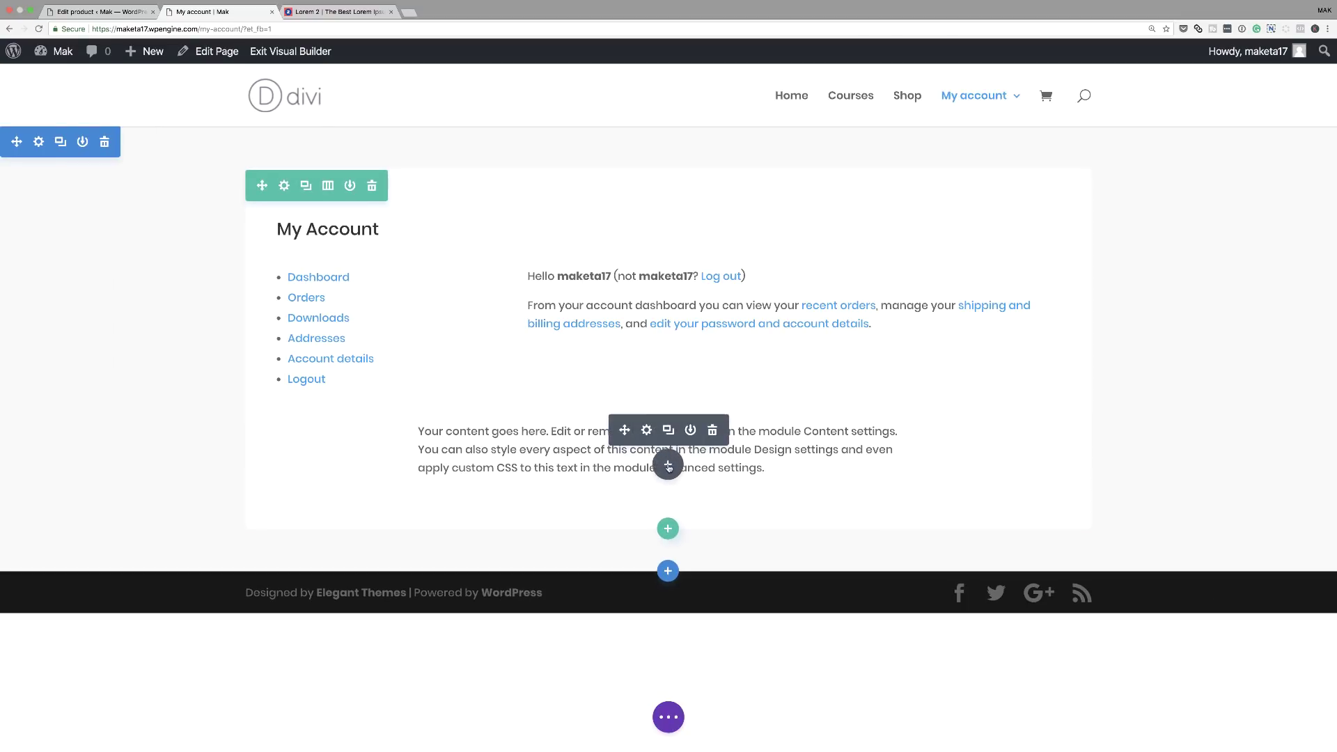
left_click(668, 461)
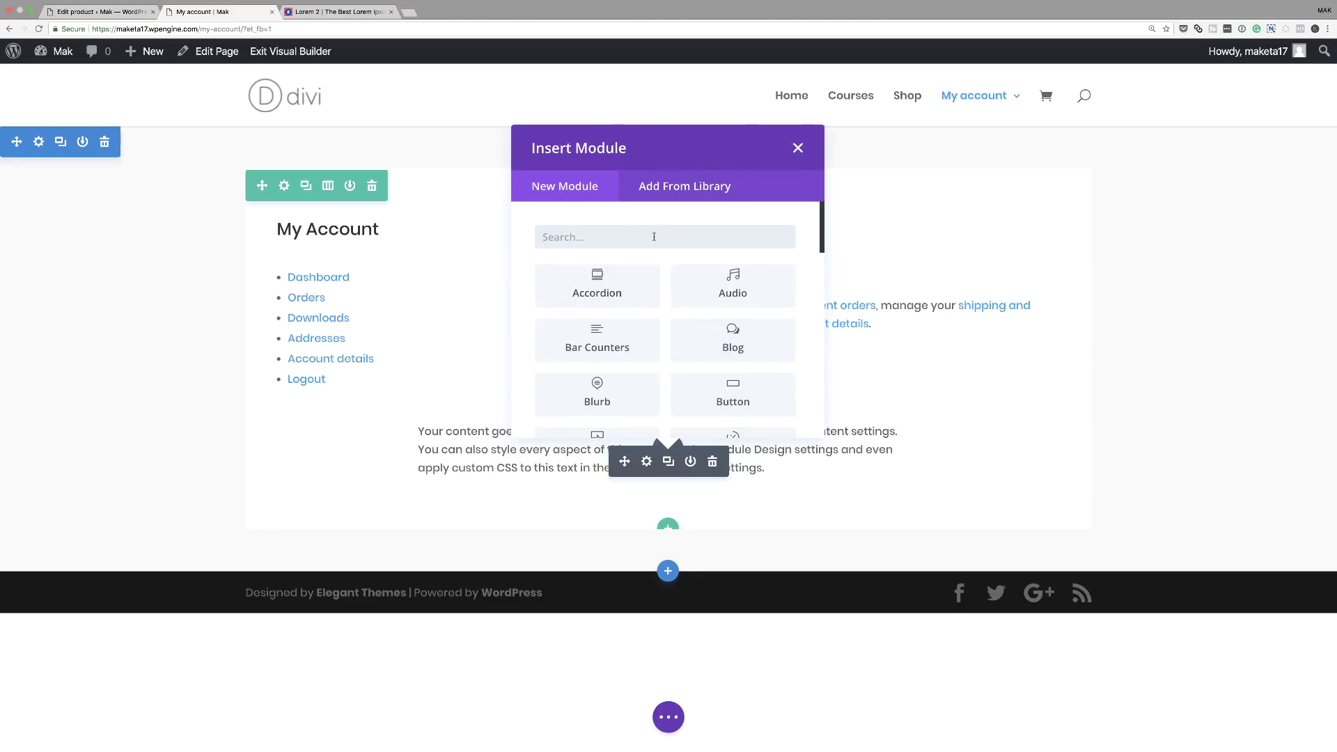
type("v")
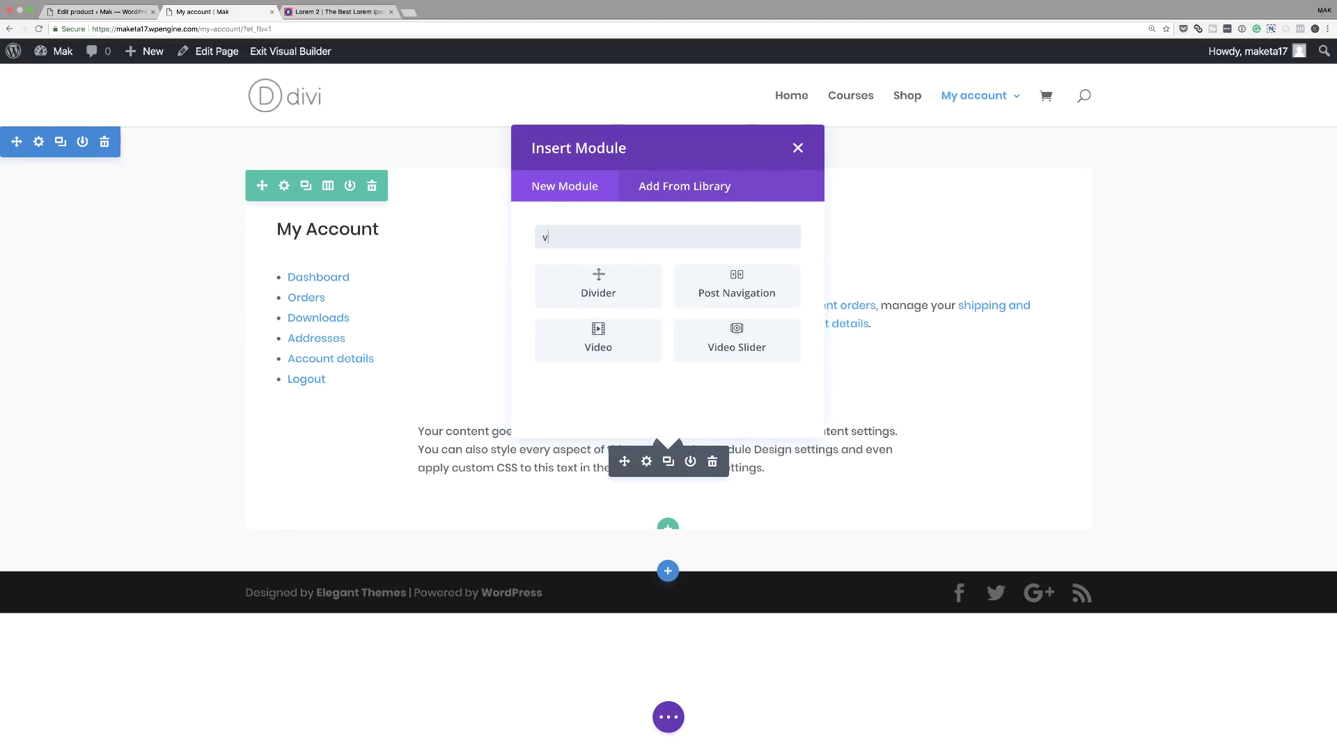
type("i")
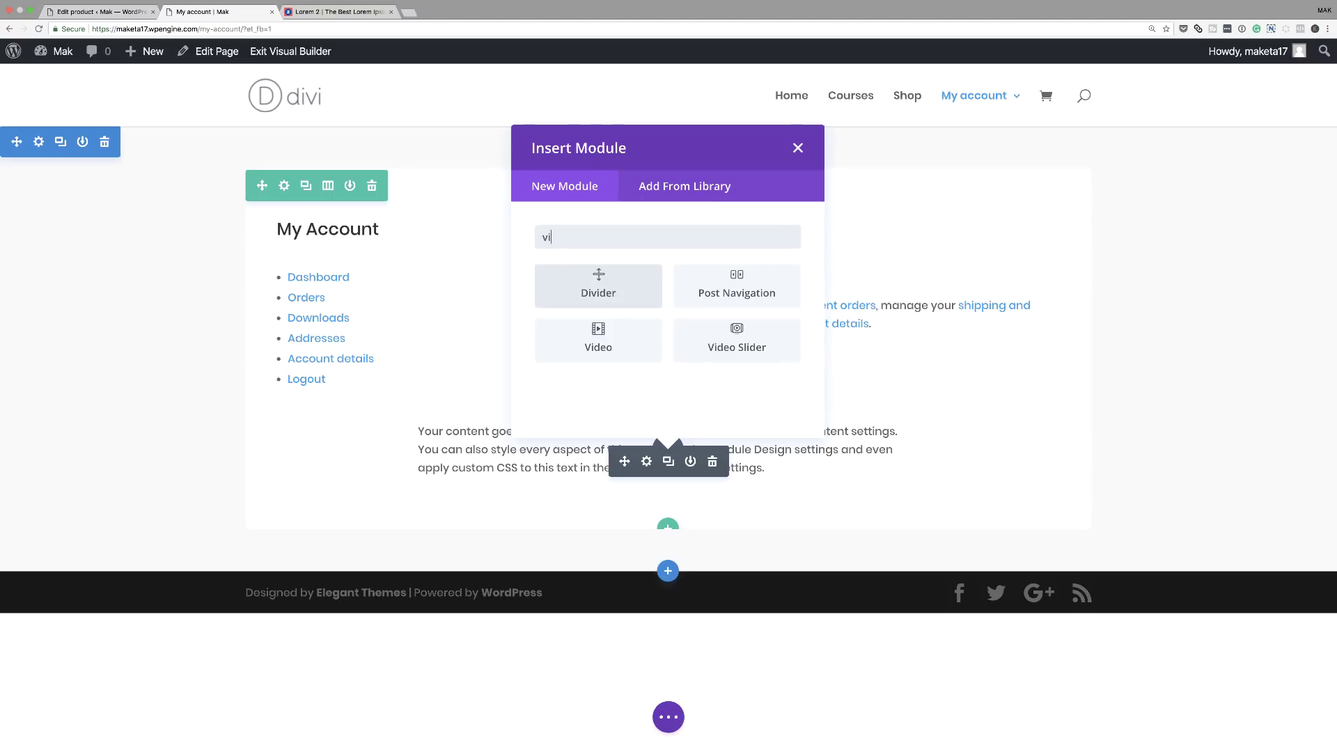
type("deo")
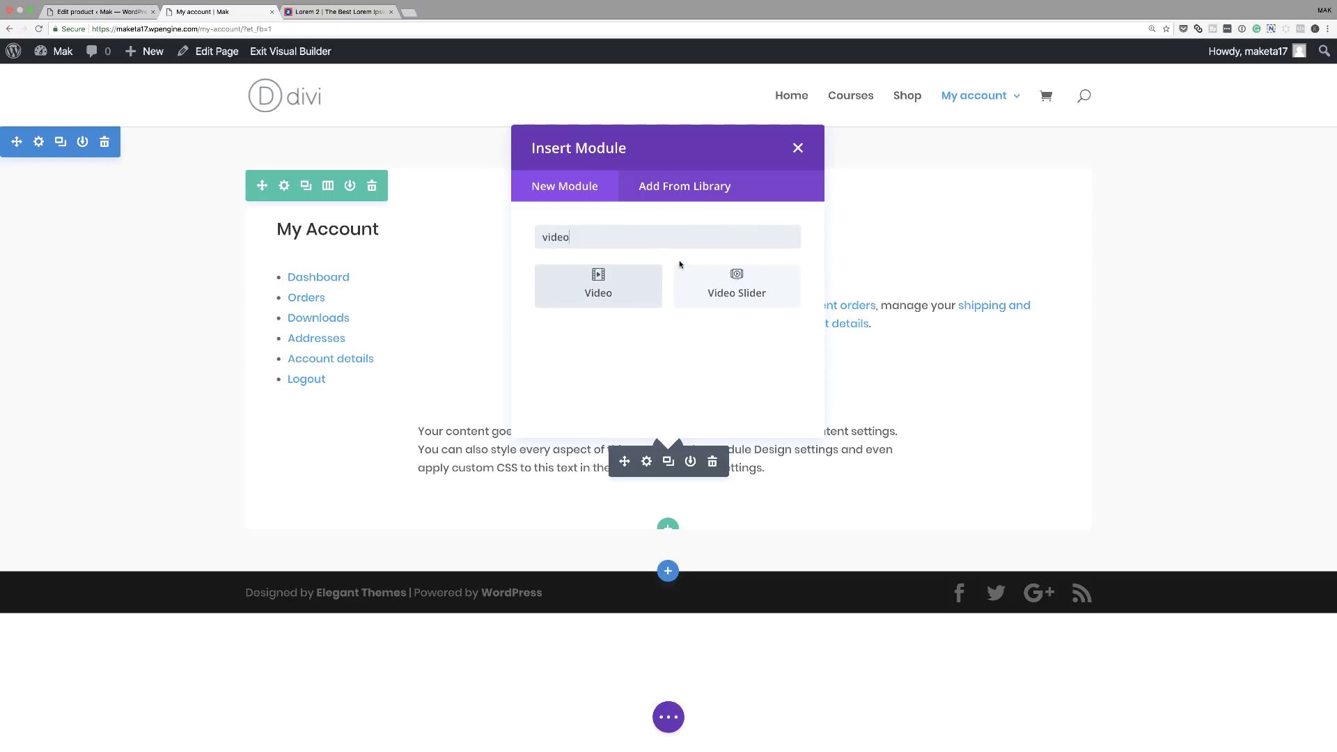
key("Return")
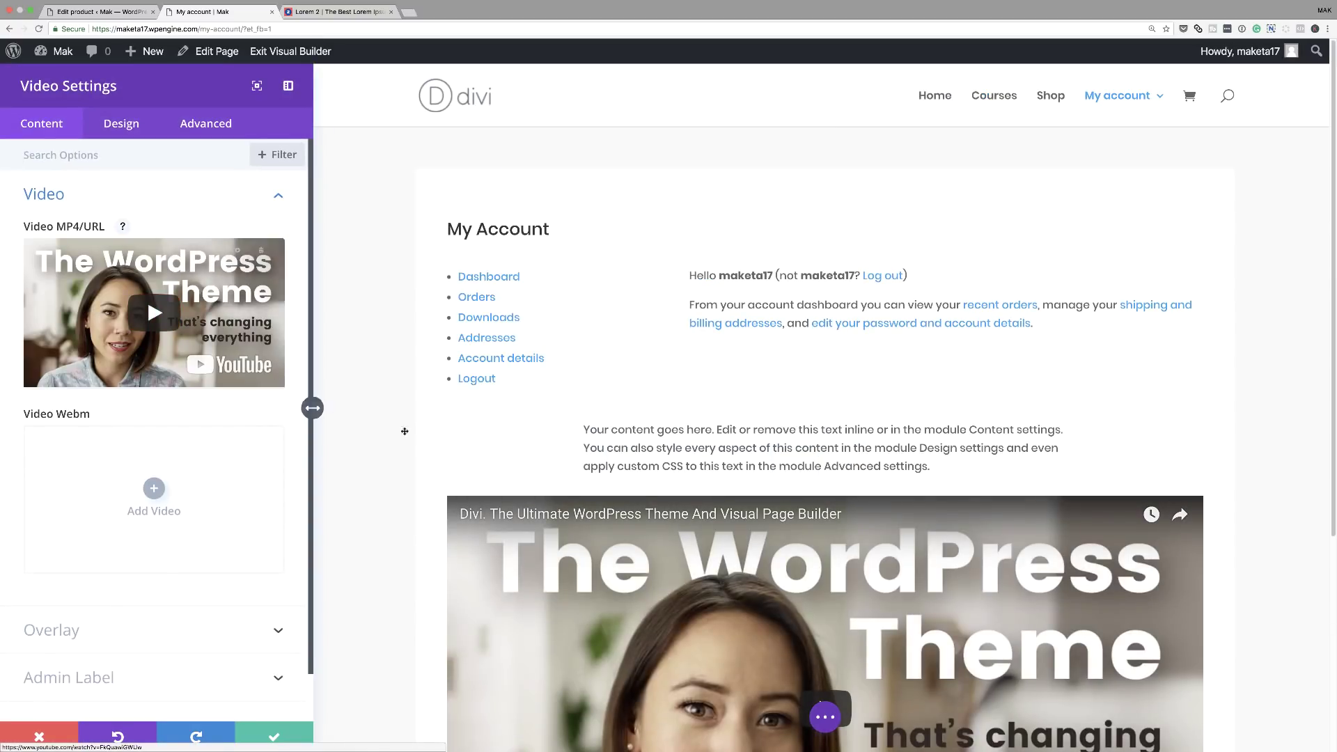
scroll(563, 558, "down", 5)
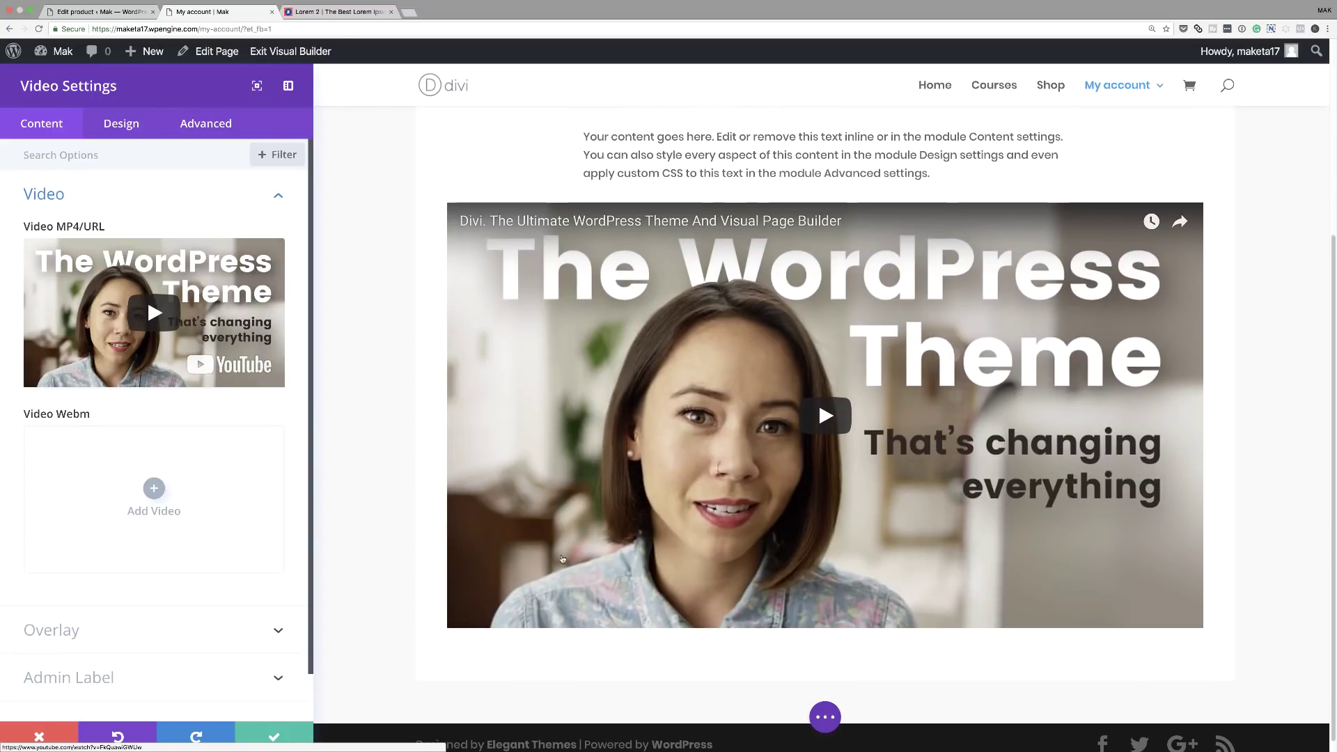
left_click(274, 736)
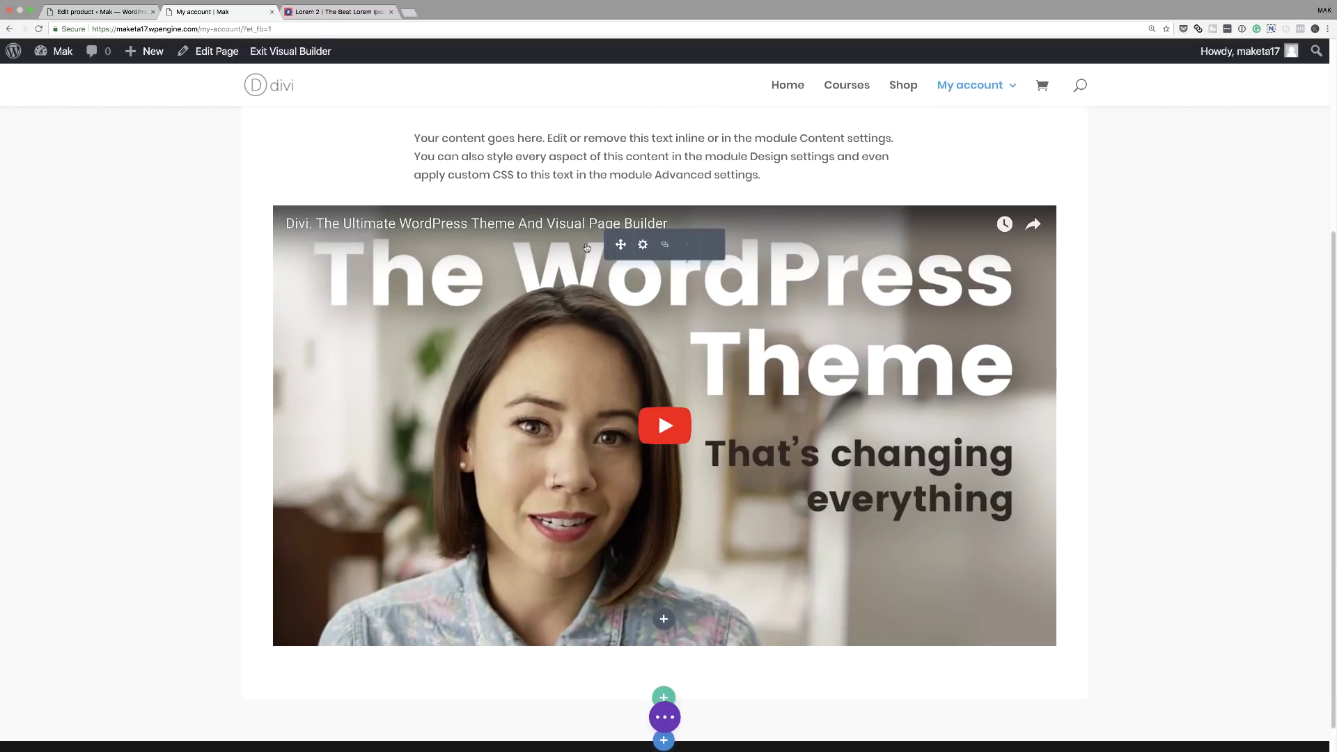
Set the video module's width to 75% and center its module alignment.
scroll(587, 247, "up", 5)
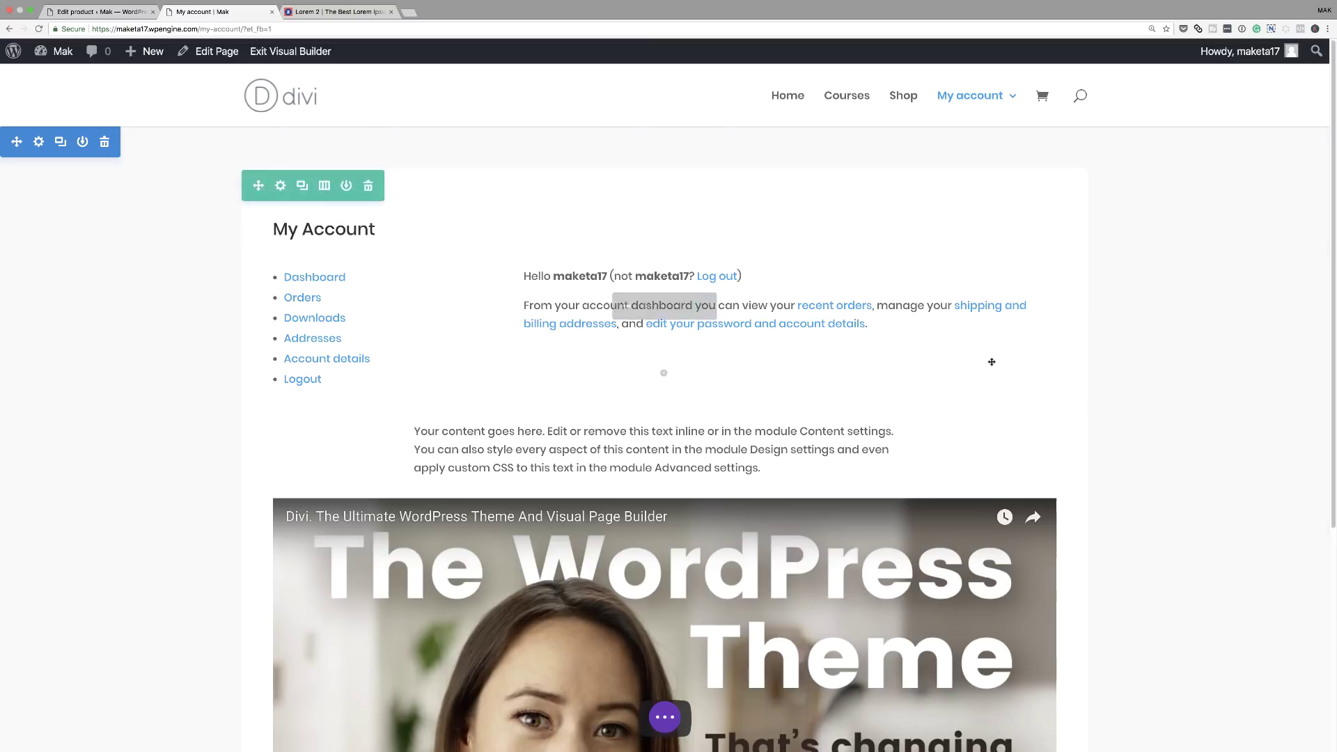
scroll(975, 397, "down", 3)
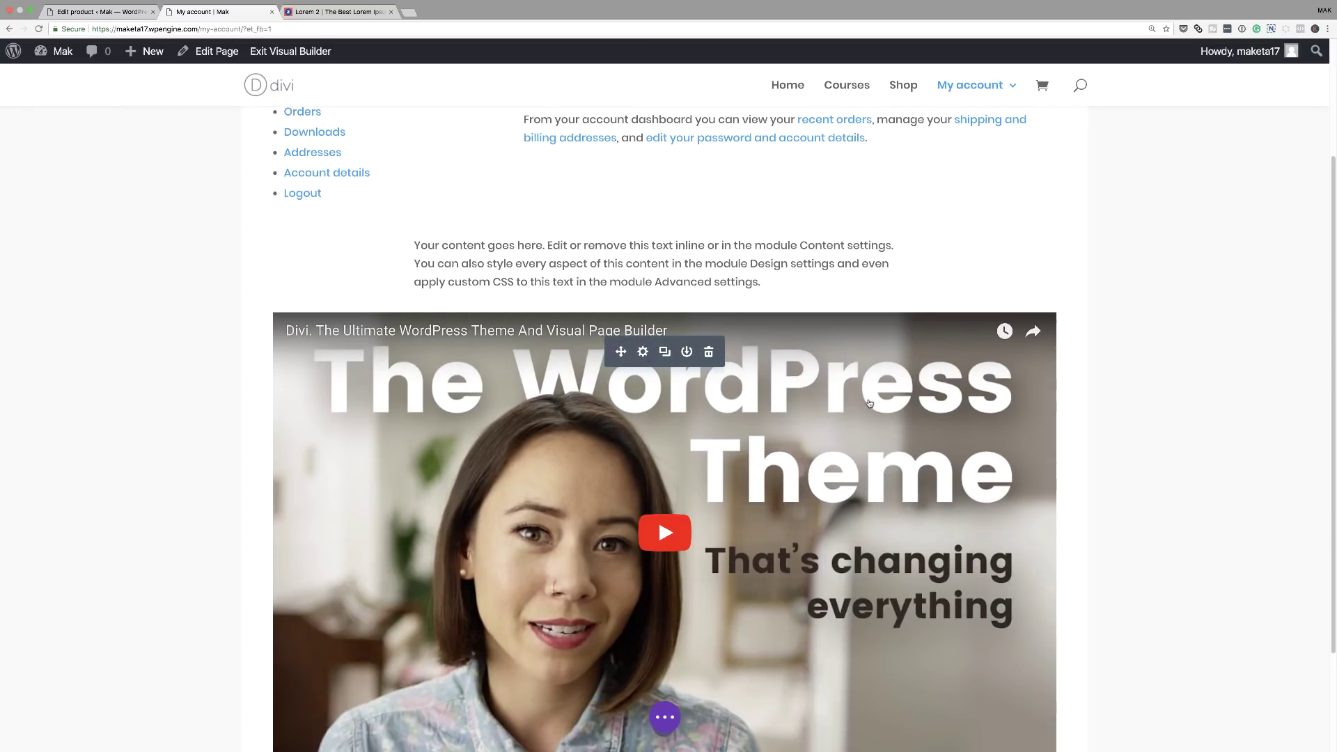
left_click(644, 353)
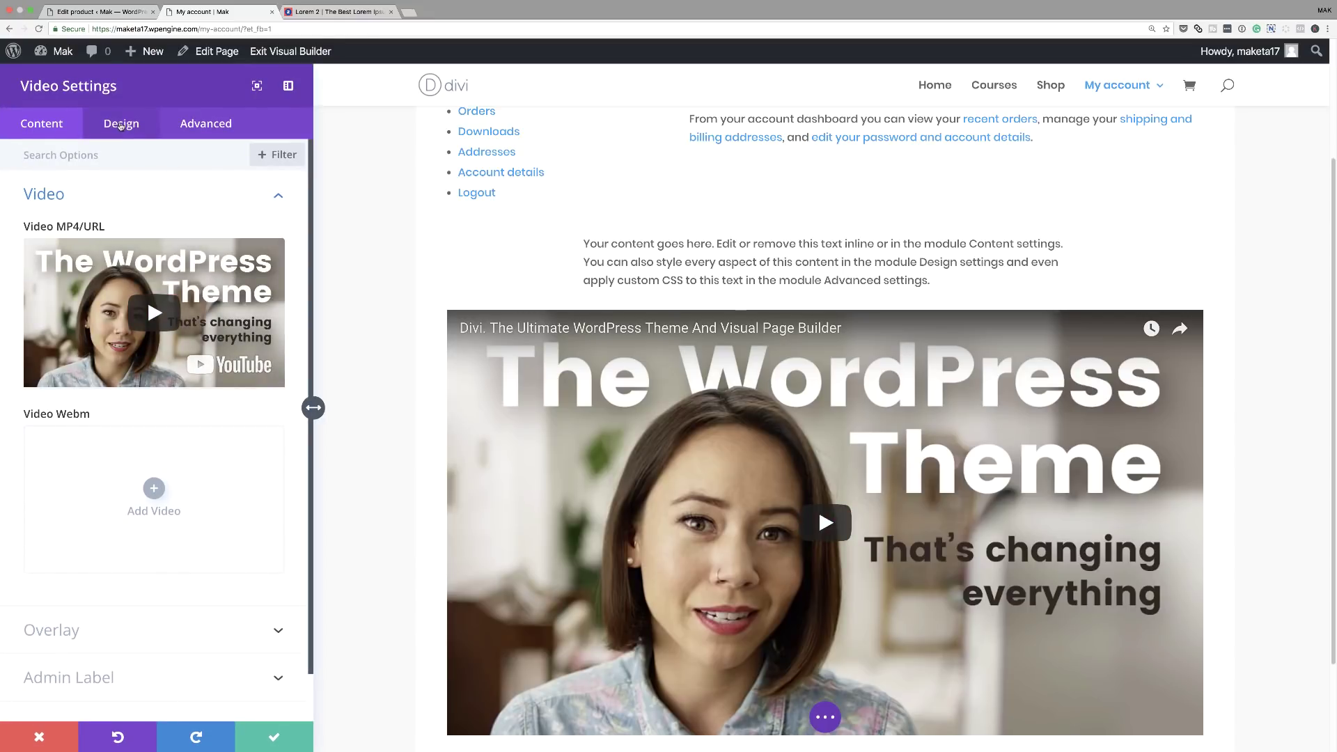
left_click(120, 125)
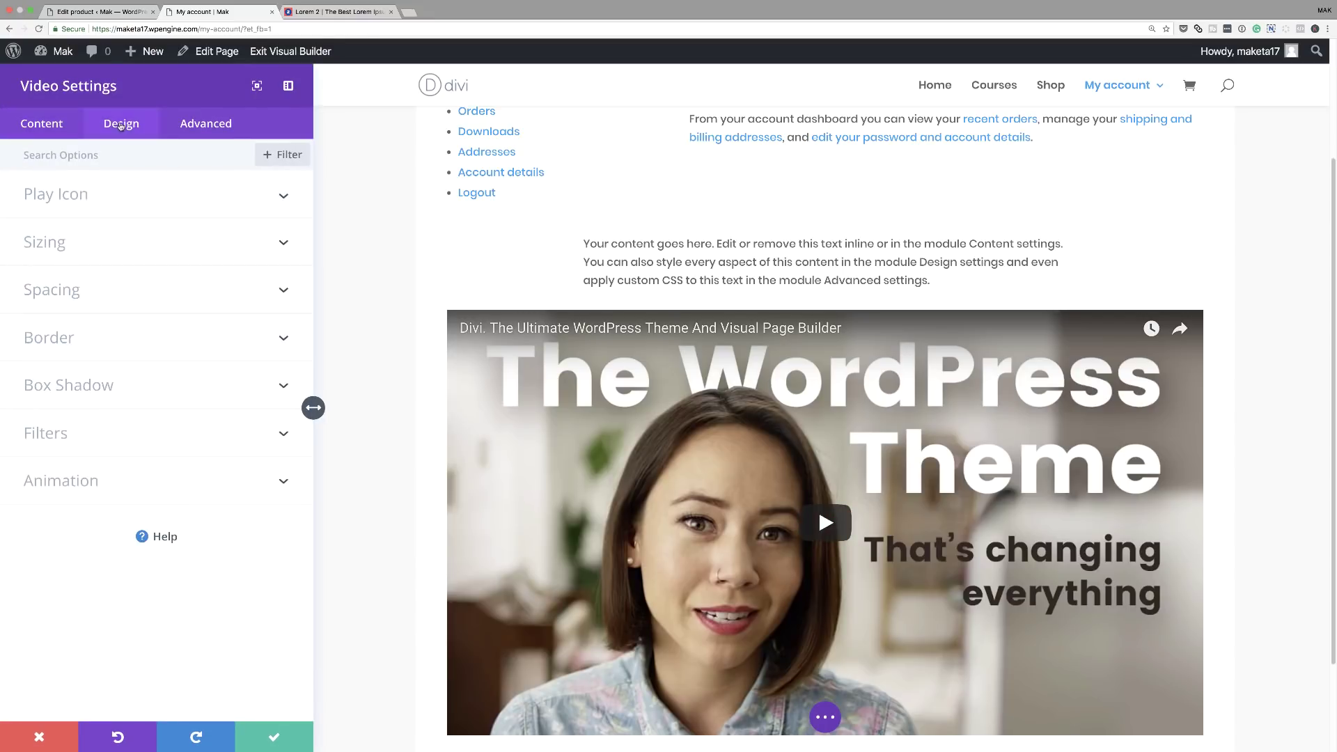
left_click(74, 247)
left_click_drag(155, 306, 107, 308)
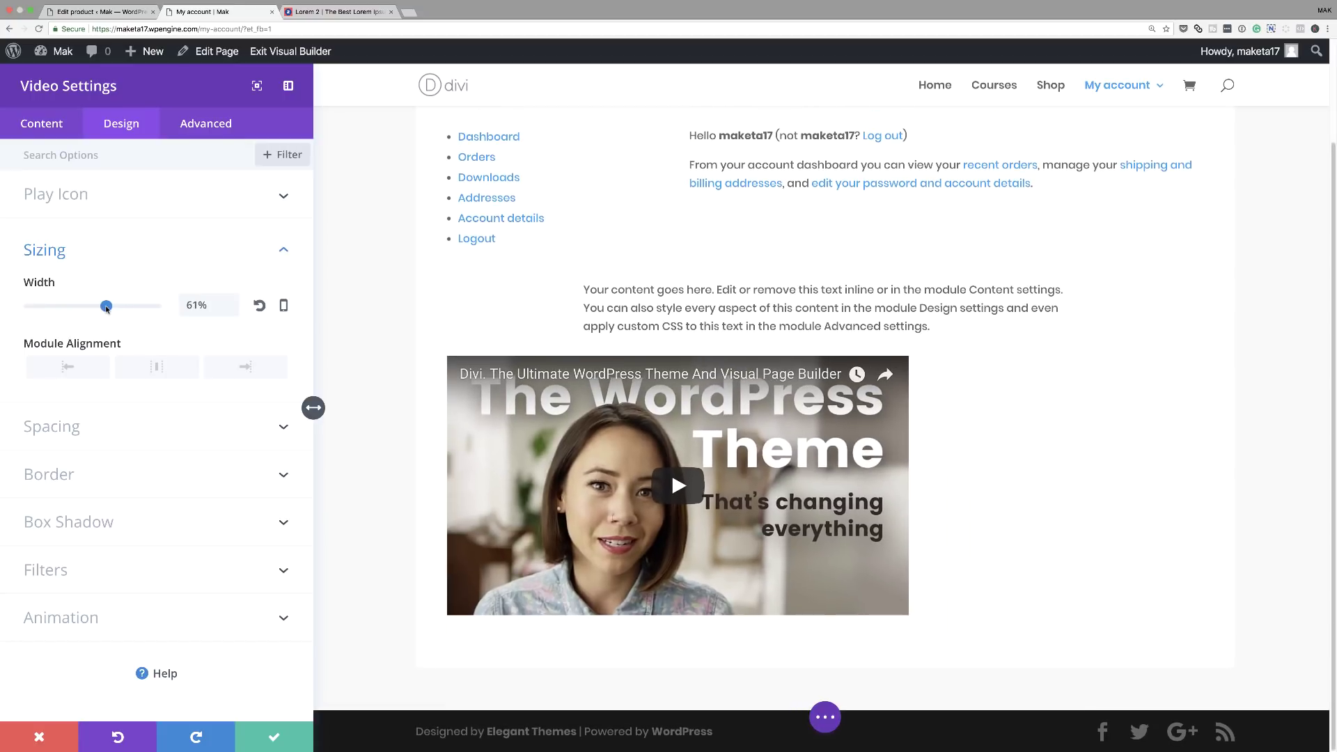
left_click(148, 365)
left_click_drag(105, 306, 124, 310)
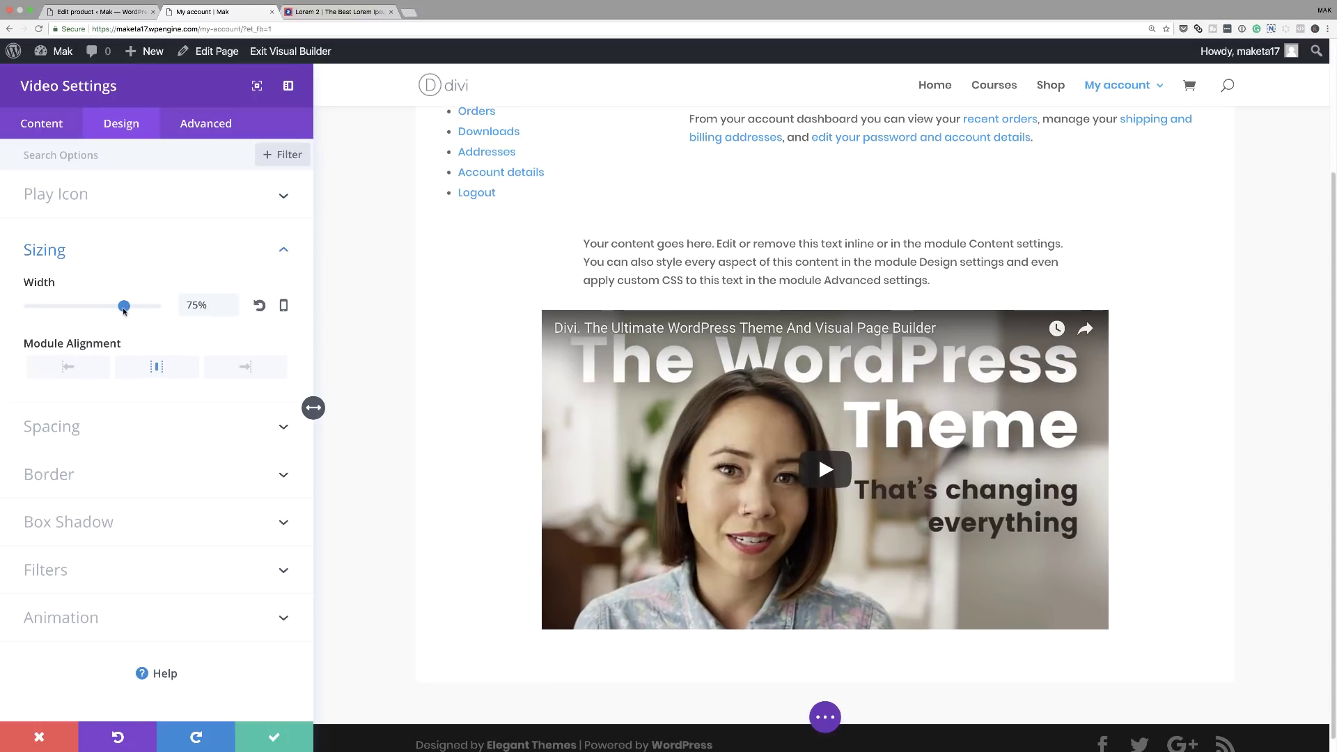
left_click(272, 738)
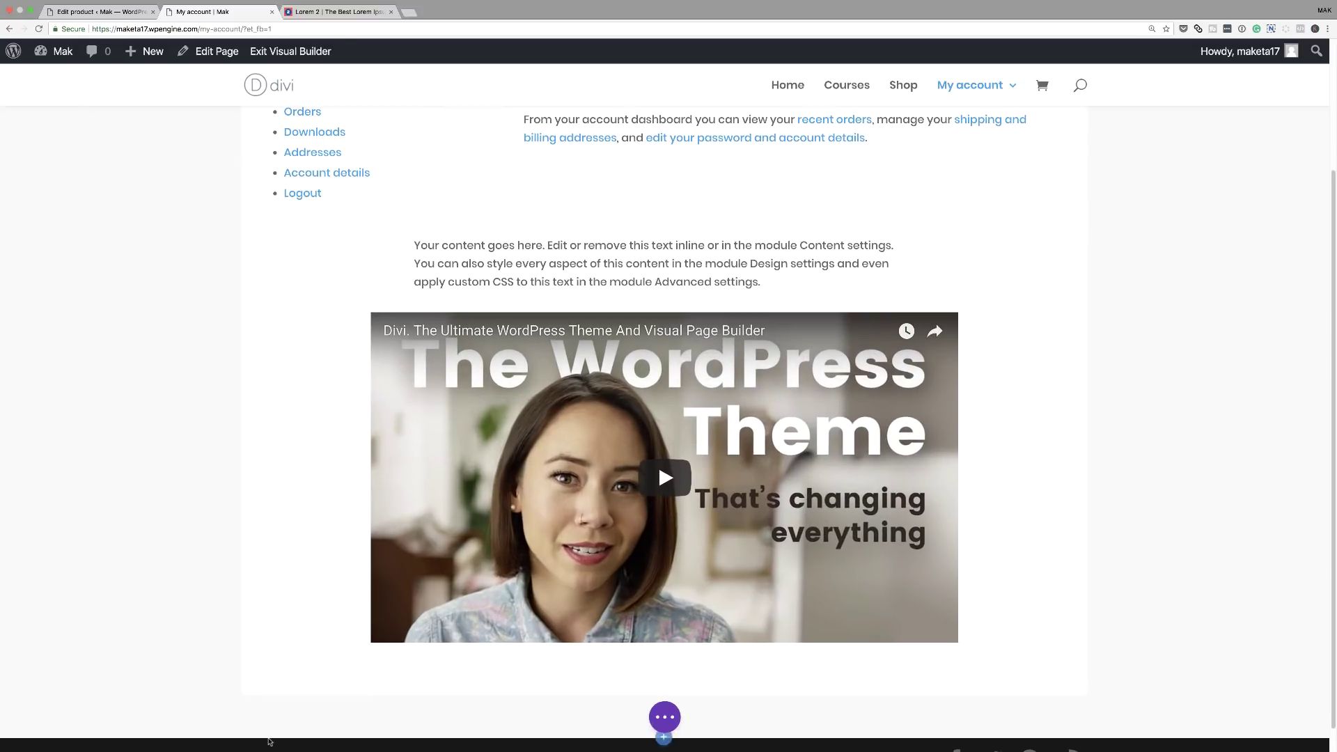
Save the My Account page layout and exit the Visual Builder to the live page.
scroll(989, 514, "up", 3)
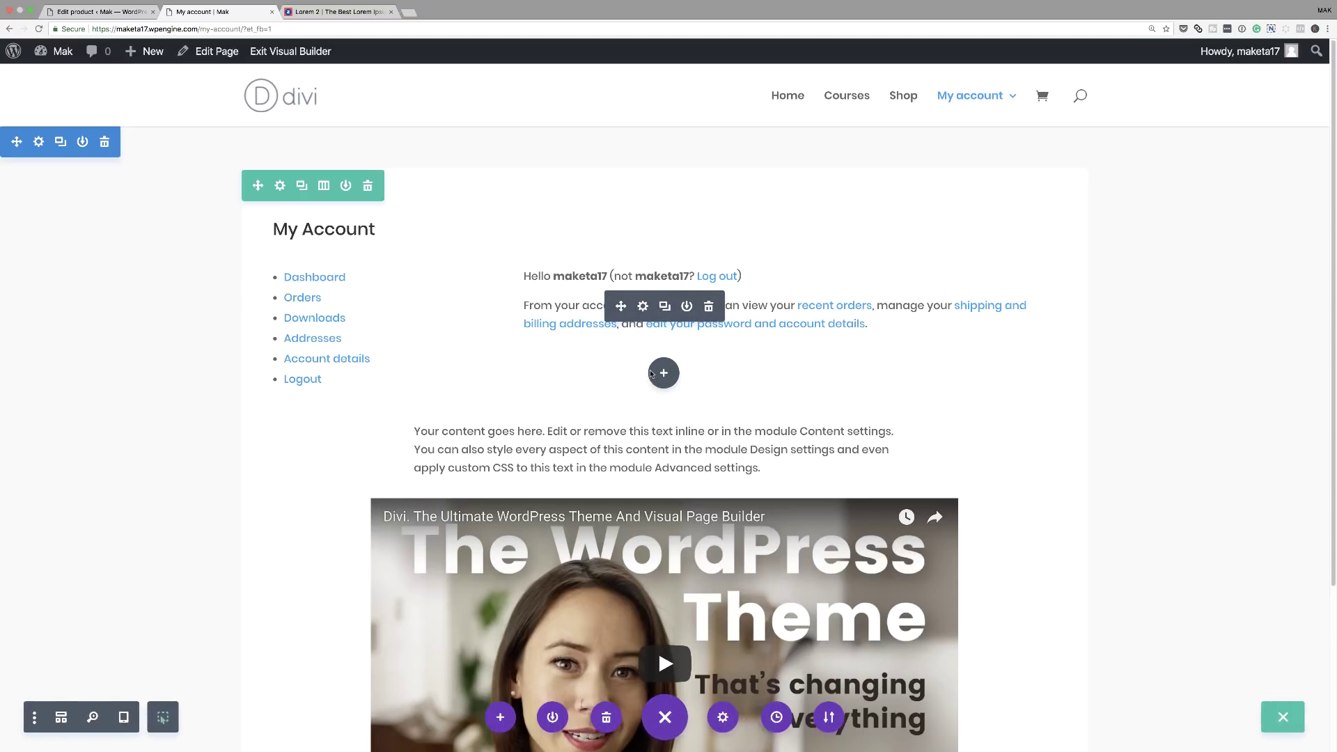
scroll(952, 464, "down", 2)
scroll(627, 300, "up", 2)
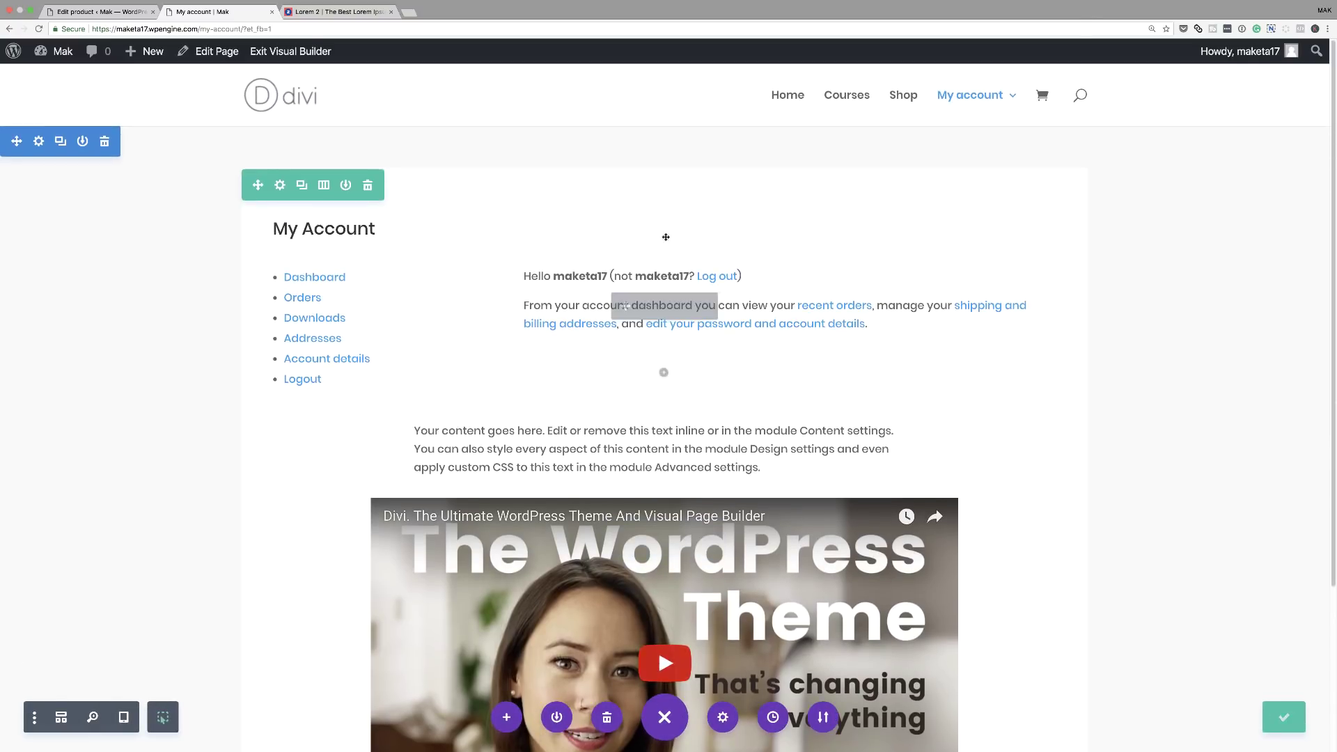
left_click(275, 52)
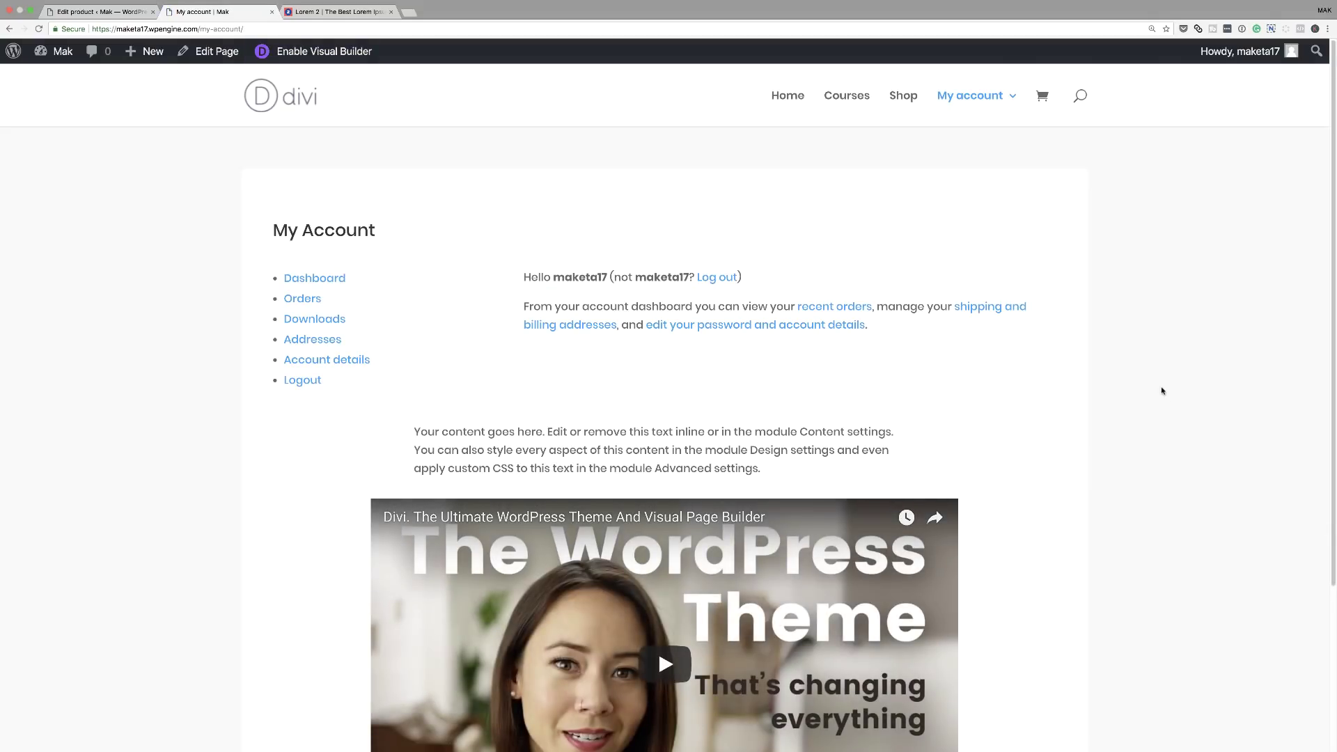
scroll(1161, 390, "down", 5)
scroll(1170, 391, "up", 5)
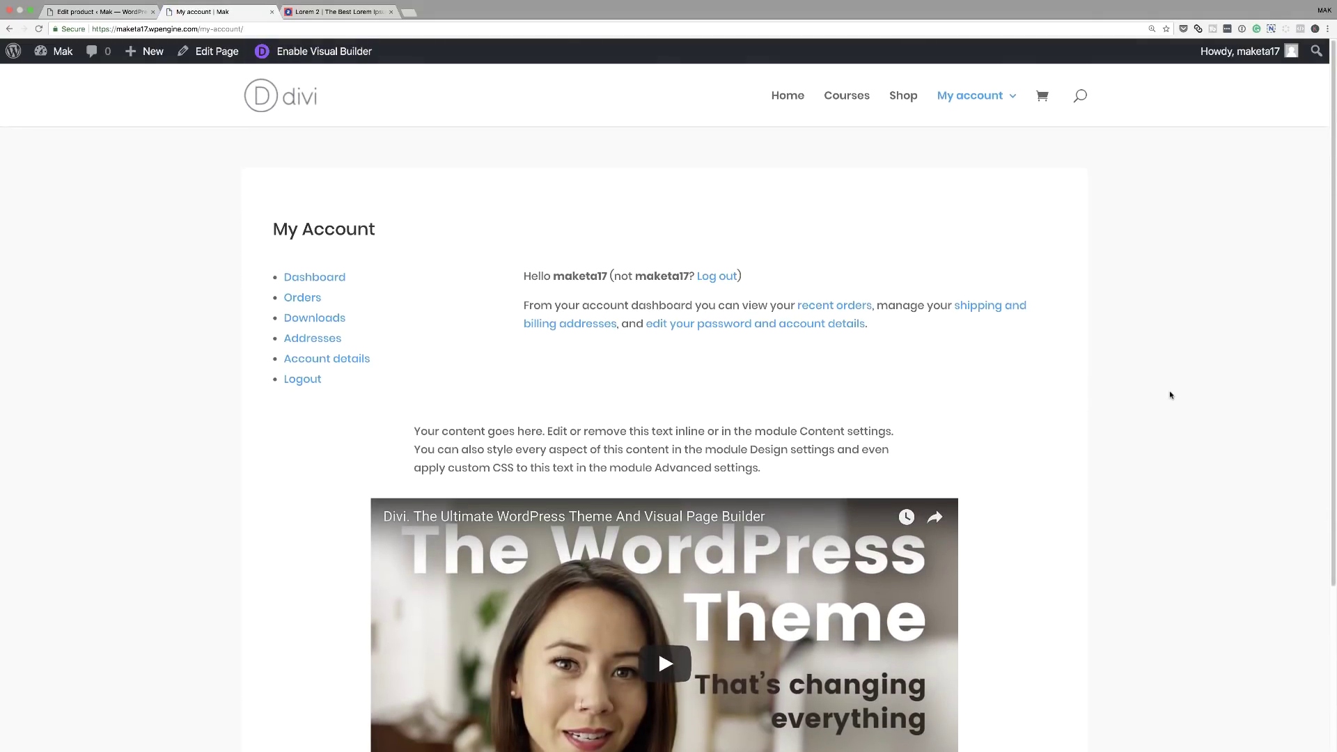
Open the Cart page and examine the cart table, cart totals and yellow text block below the checkout options.
mouse_move(974, 98)
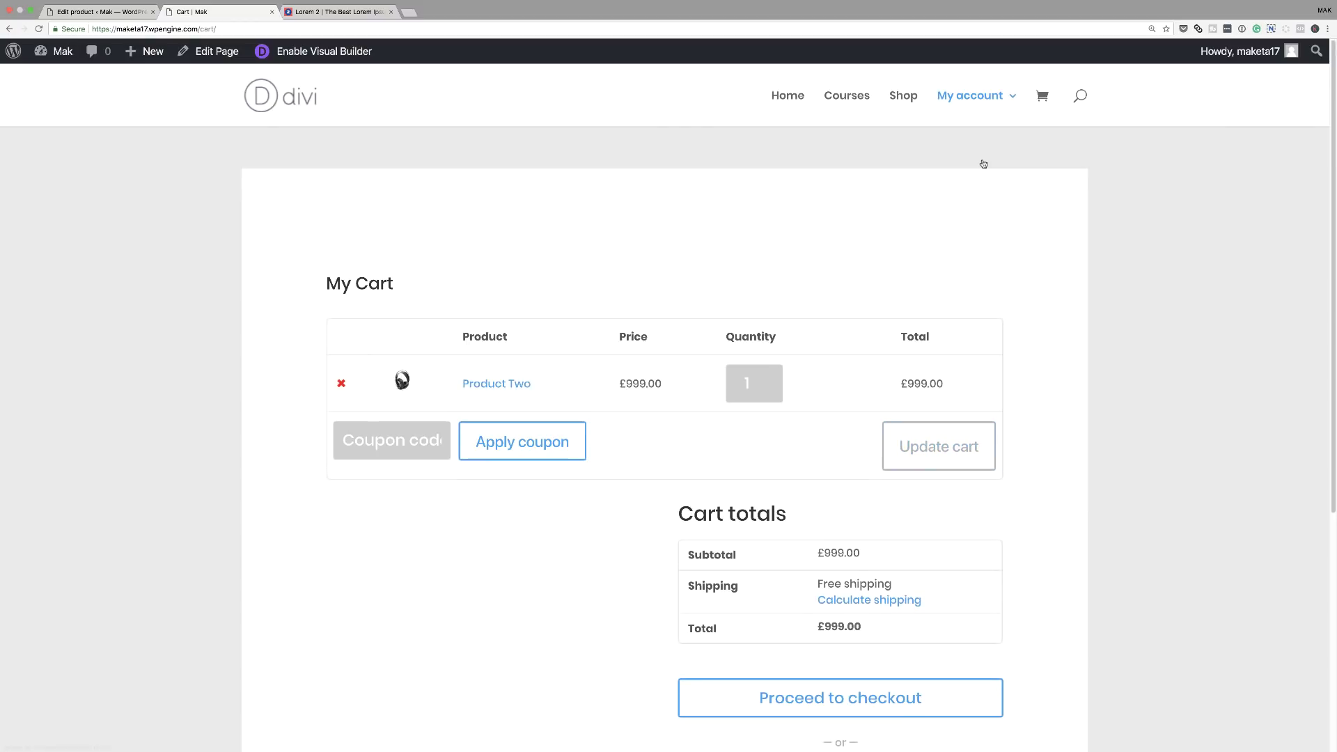
scroll(576, 358, "down", 5)
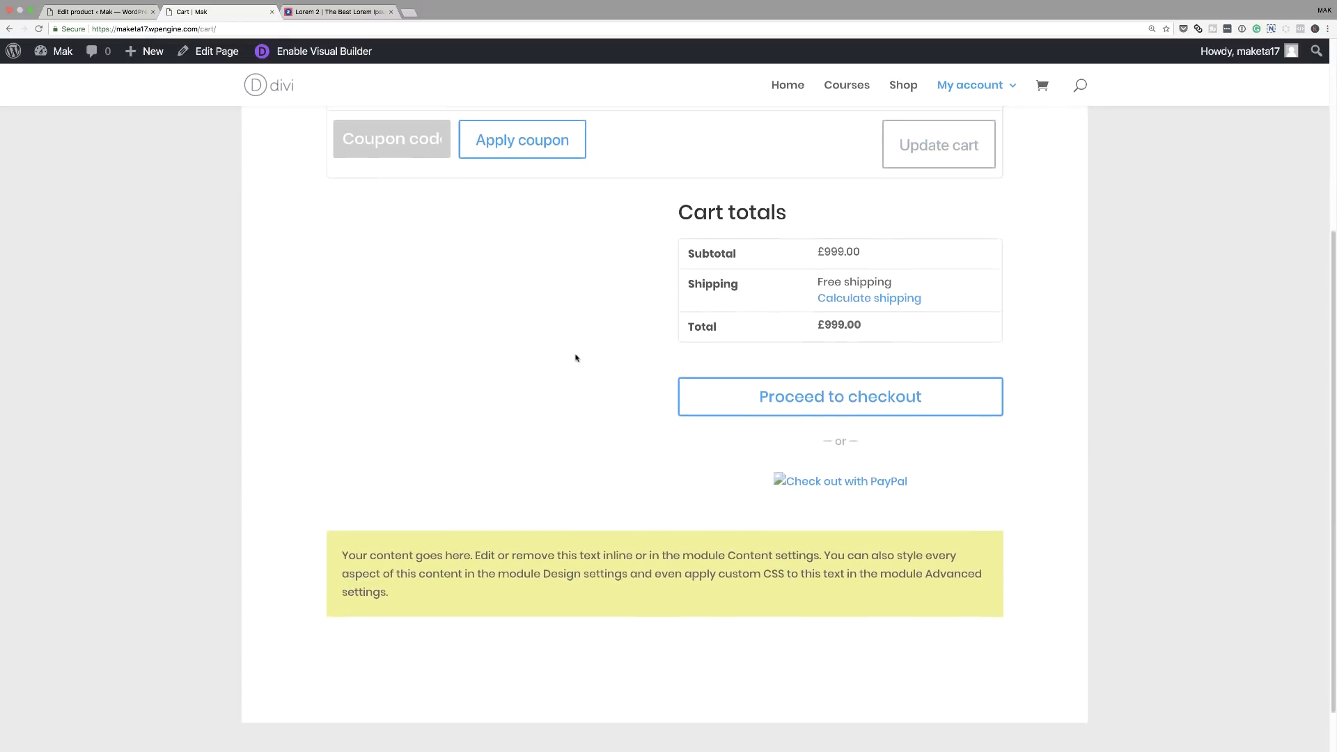
scroll(576, 358, "up", 5)
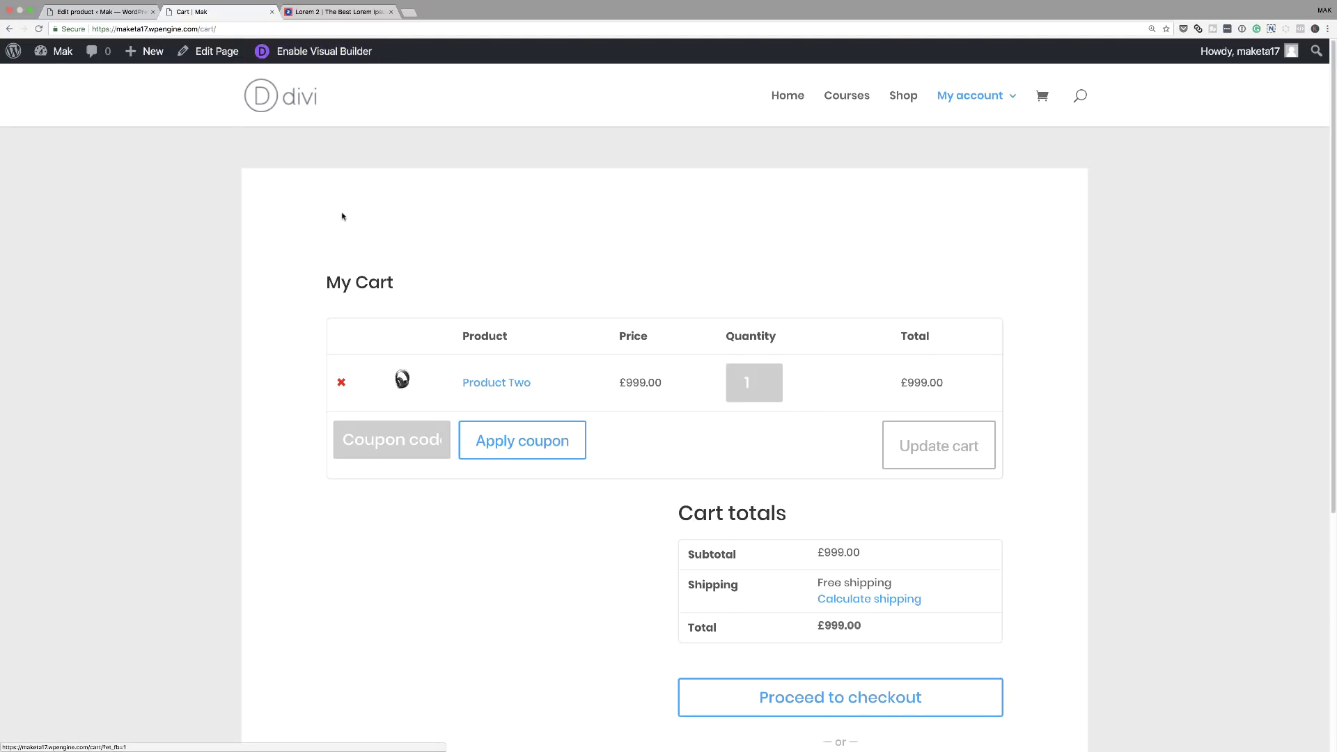
scroll(147, 206, "down", 1)
scroll(153, 292, "down", 5)
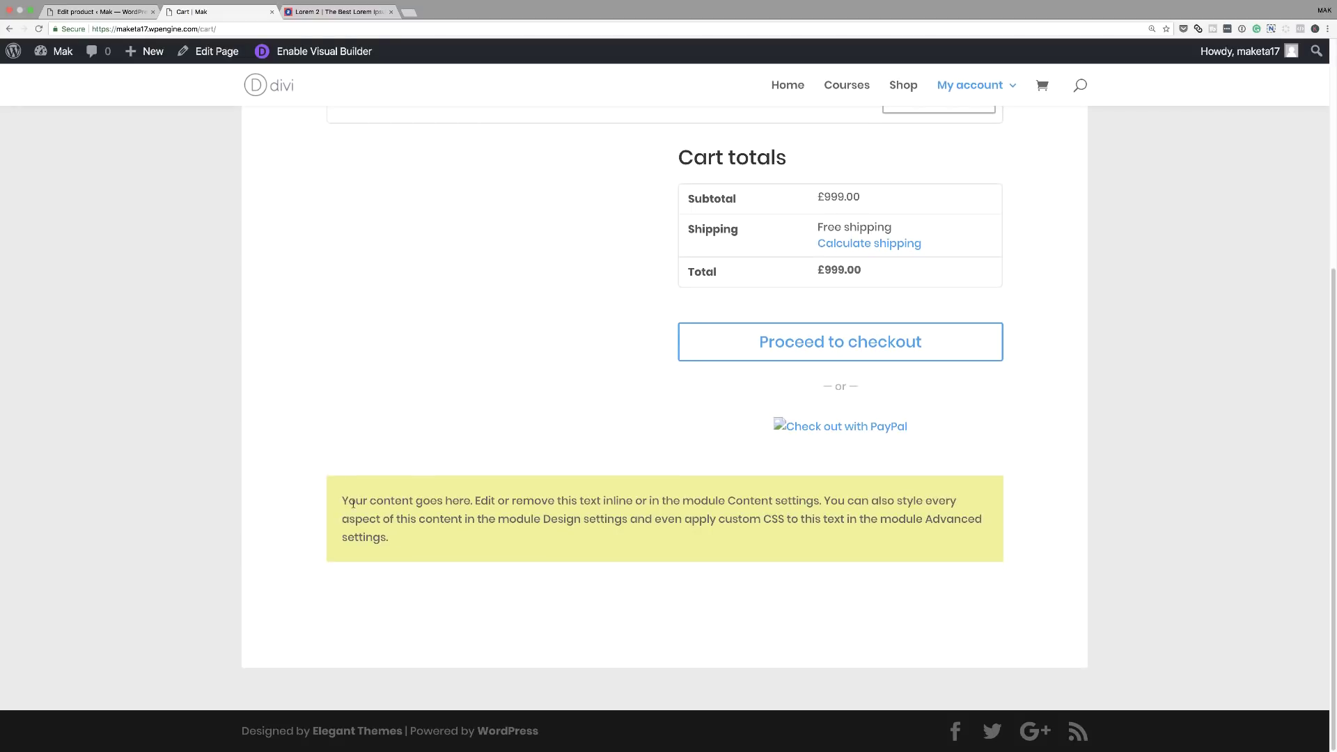
left_click_drag(342, 499, 406, 551)
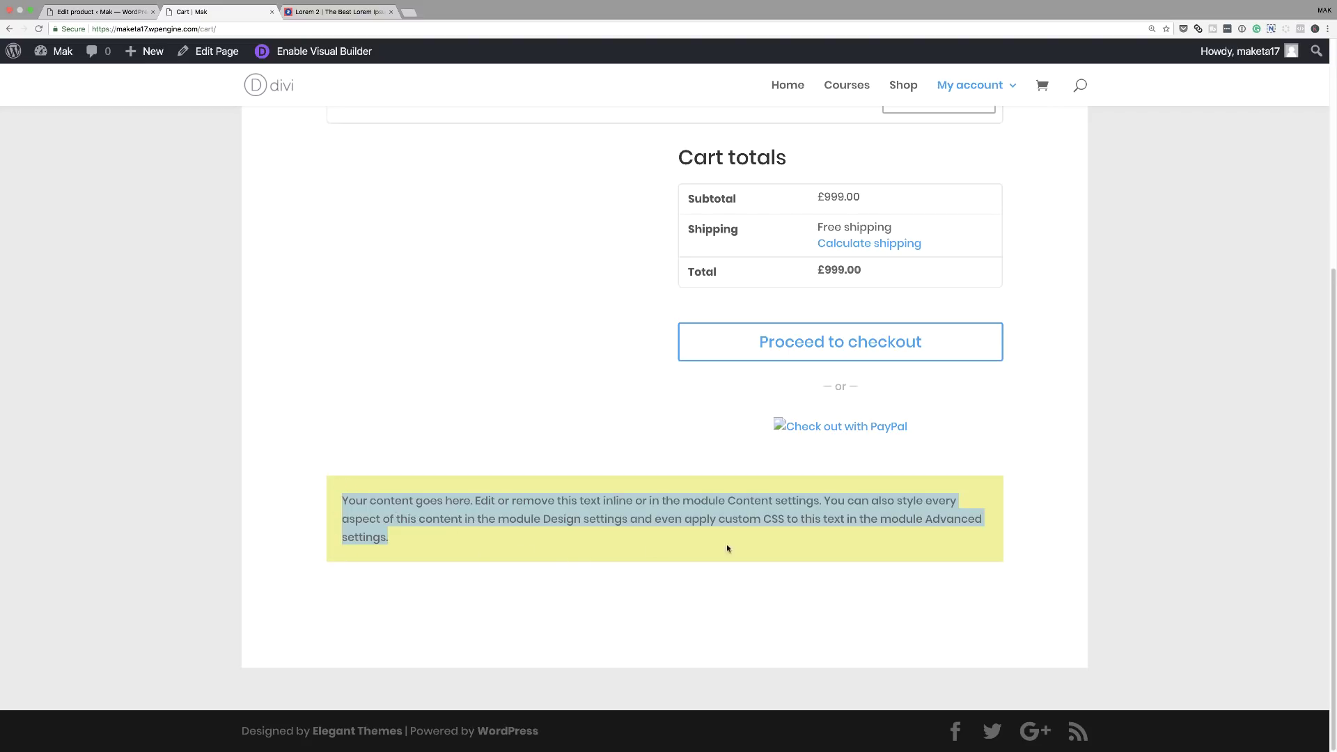
left_click(426, 595)
scroll(370, 603, "up", 1)
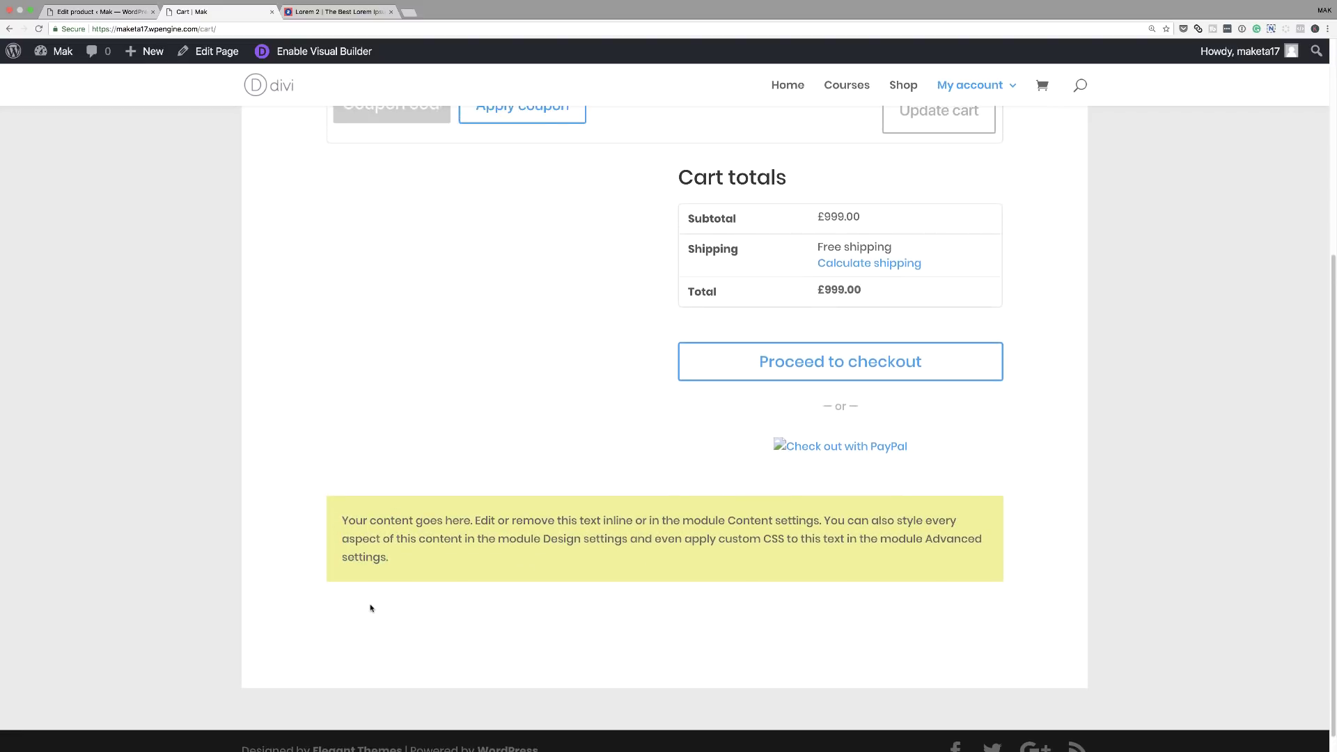
scroll(370, 608, "up", 3)
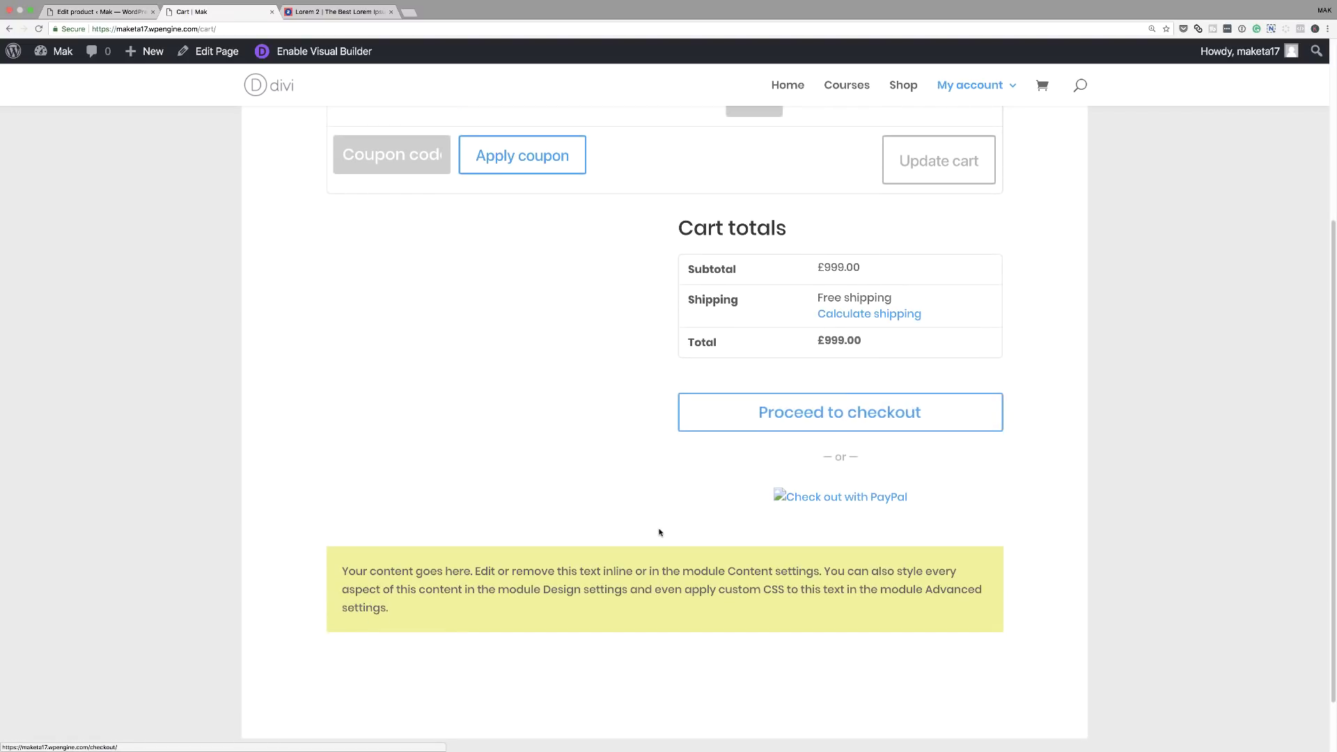
scroll(658, 533, "up", 5)
scroll(656, 537, "down", 5)
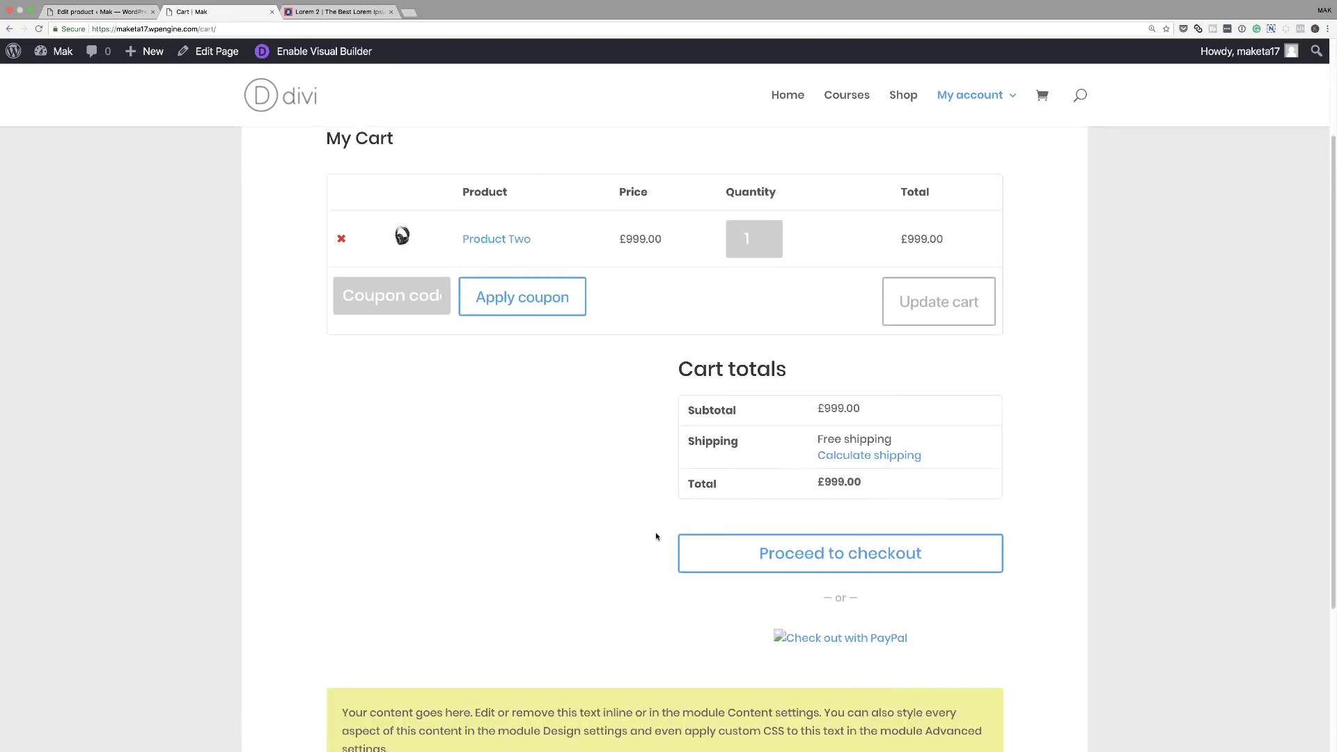